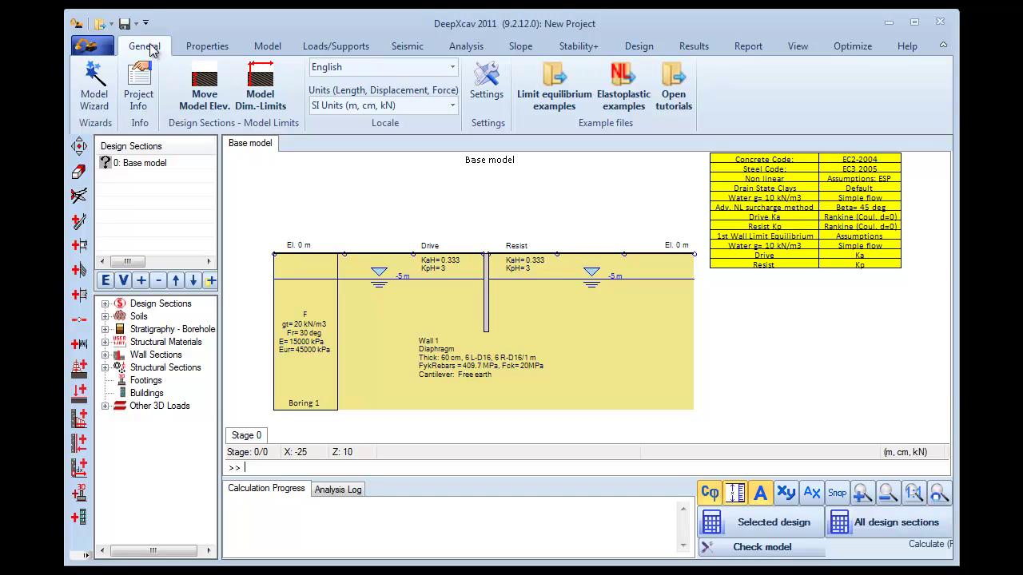
# - Switch the project units to English Units (ft, inch, kips) and accept a water density of 62.4 pcf
pyautogui.click(453, 106)
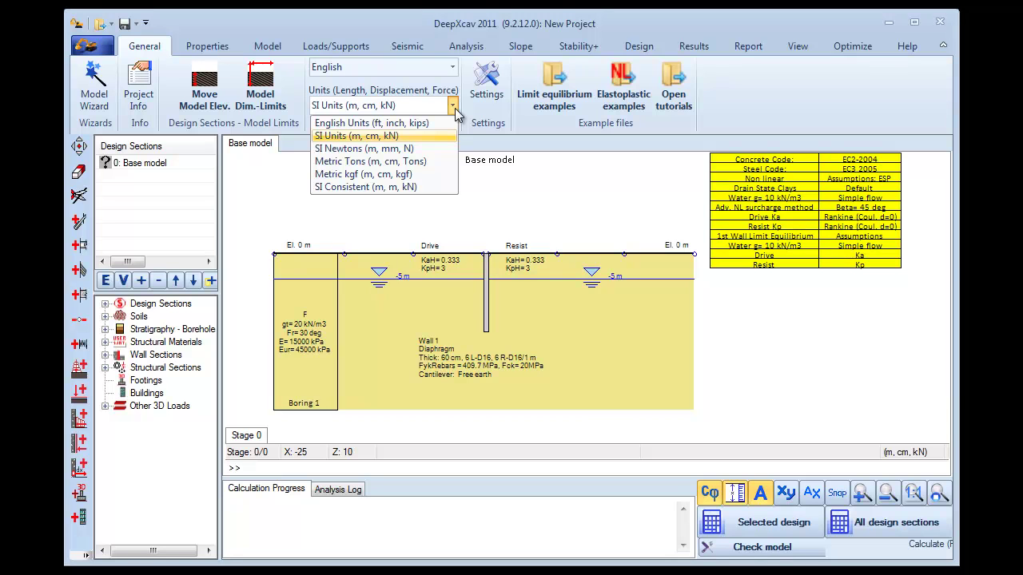
pyautogui.click(383, 125)
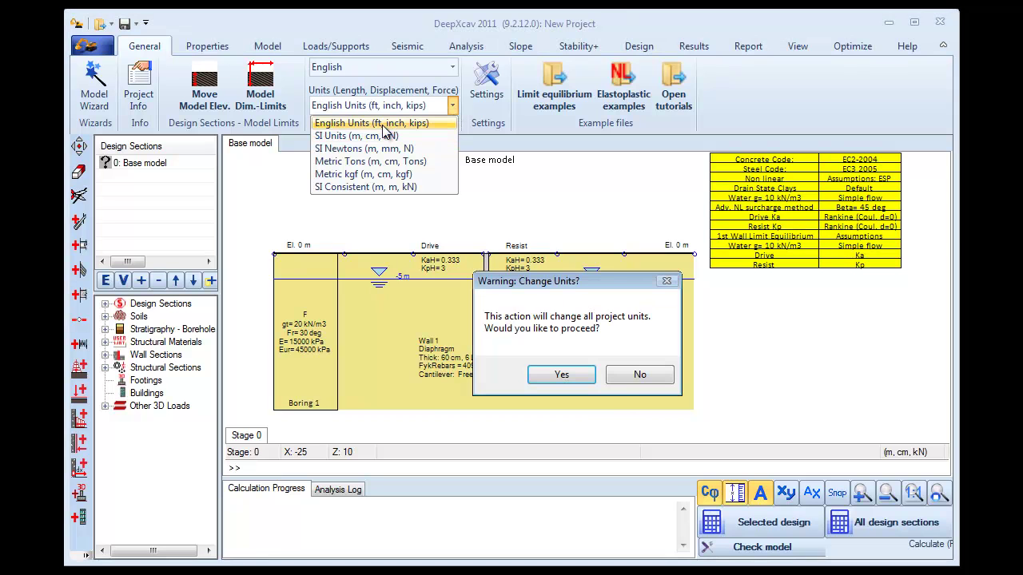
pyautogui.click(563, 375)
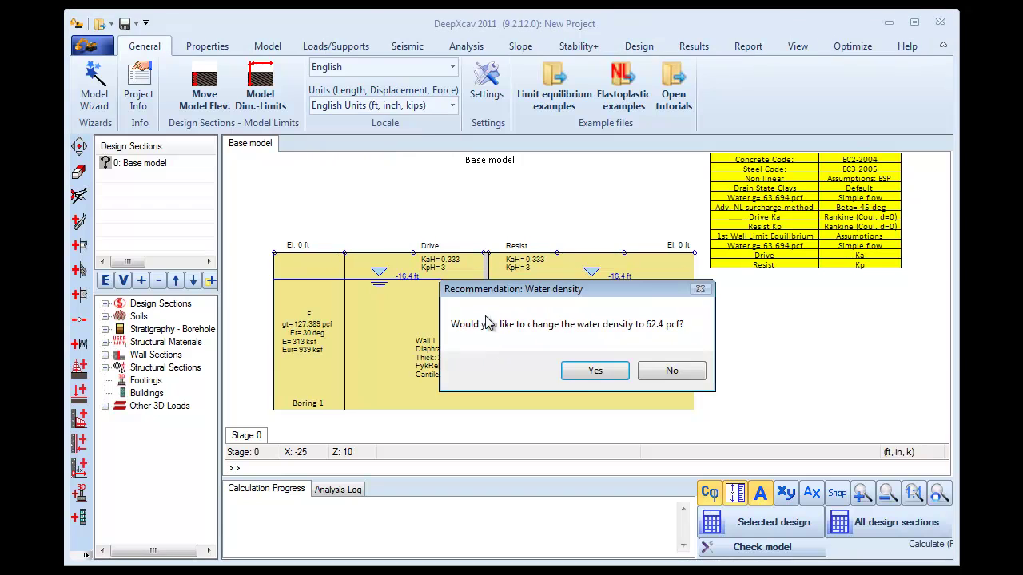
pyautogui.click(582, 372)
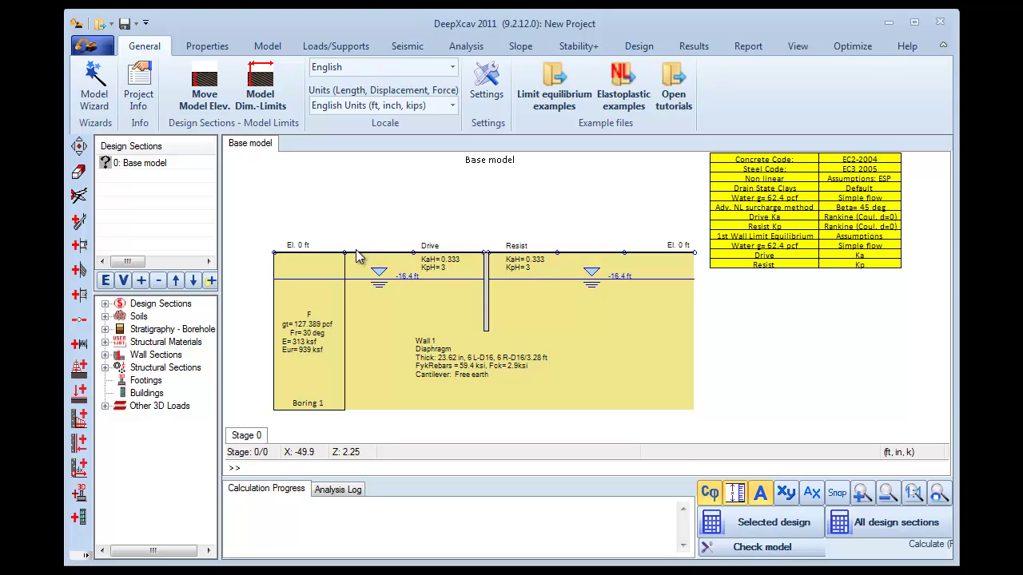
# - Move the model's top of wall elevation to 39 ft, including all borehole layers in the coordinate readjustment
pyautogui.click(204, 93)
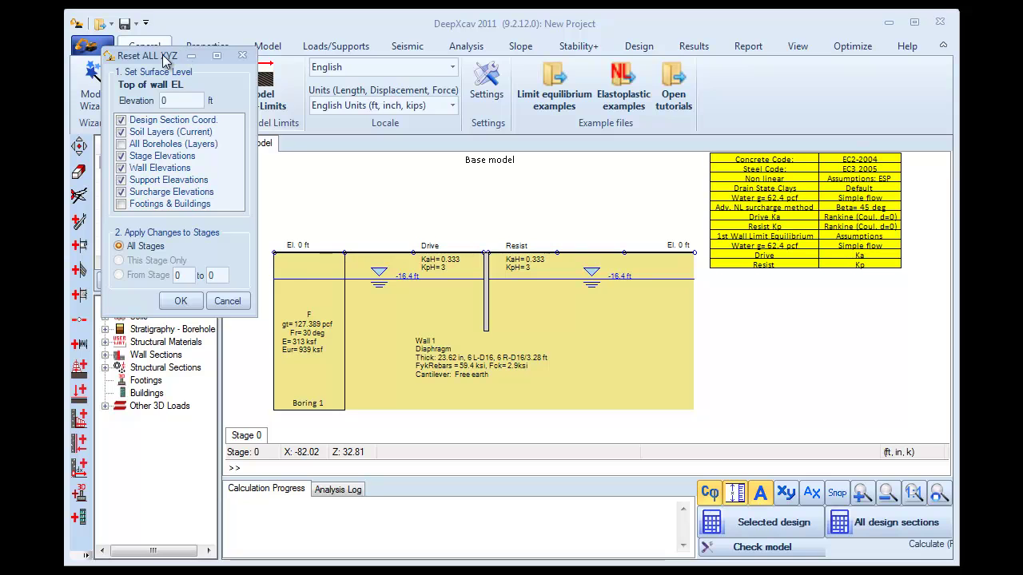
pyautogui.moveTo(181, 49); pyautogui.dragTo(434, 97)
pyautogui.doubleClick(428, 150)
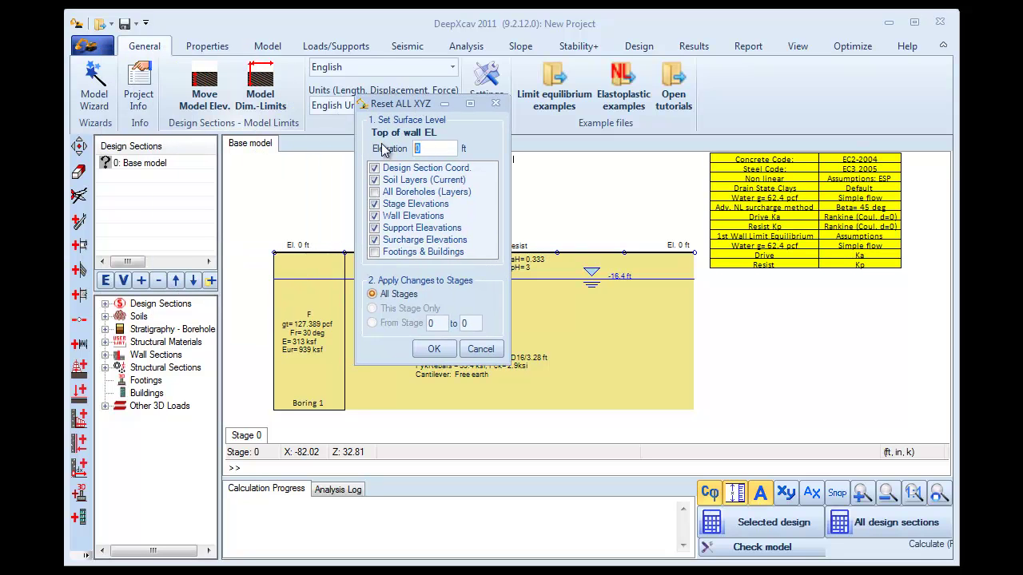
pyautogui.write('39')
pyautogui.click(373, 194)
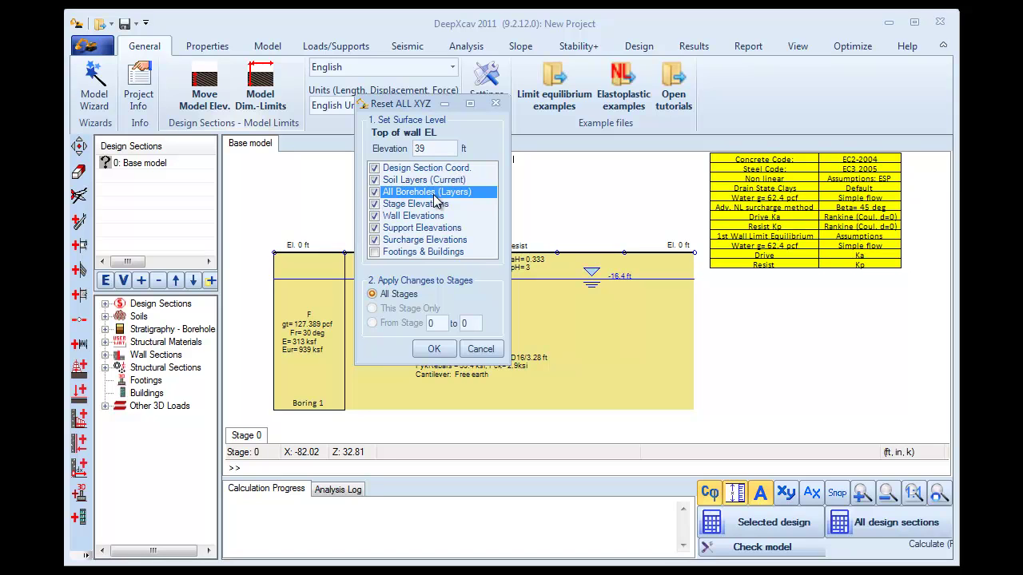
pyautogui.click(434, 349)
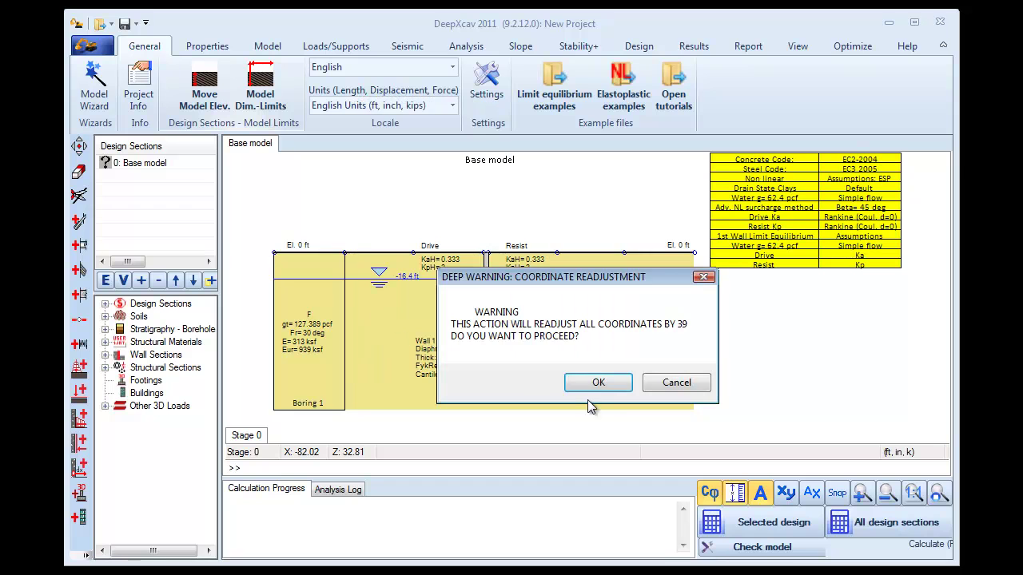
pyautogui.click(598, 383)
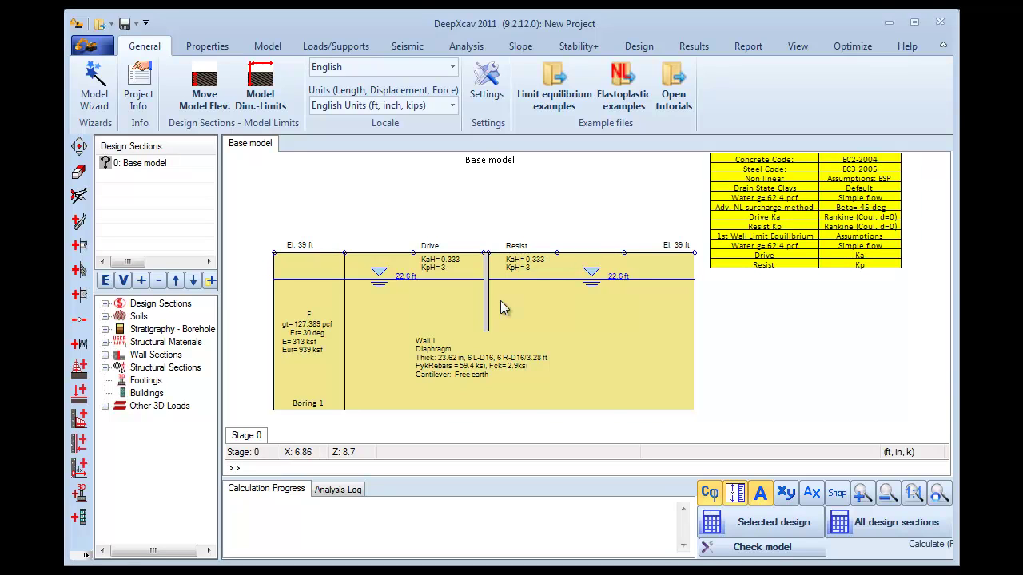
# - Edit the fill soil F with total and dry unit weights of 120 pcf and a friction angle of 25 degrees
pyautogui.click(207, 48)
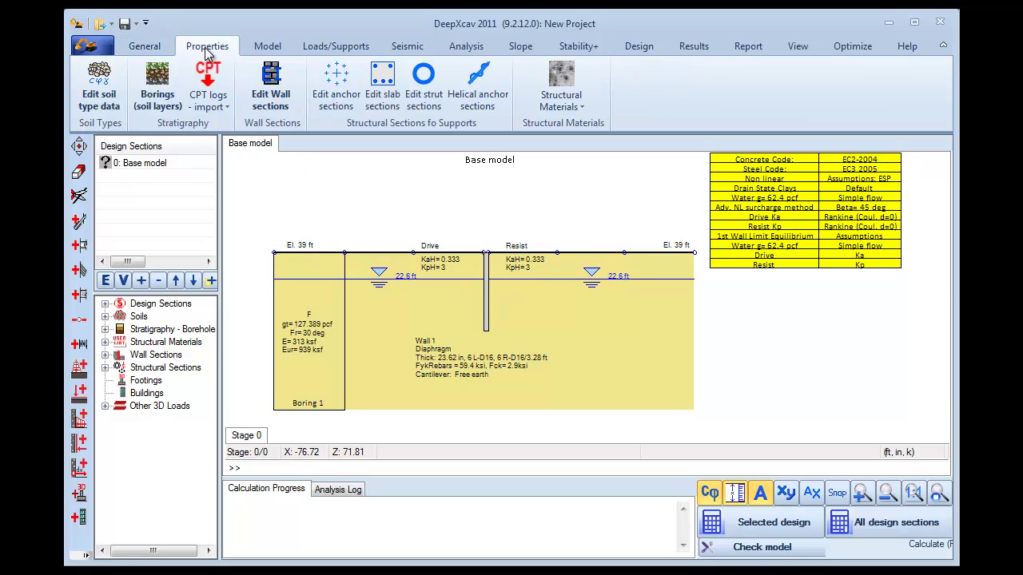
pyautogui.click(94, 88)
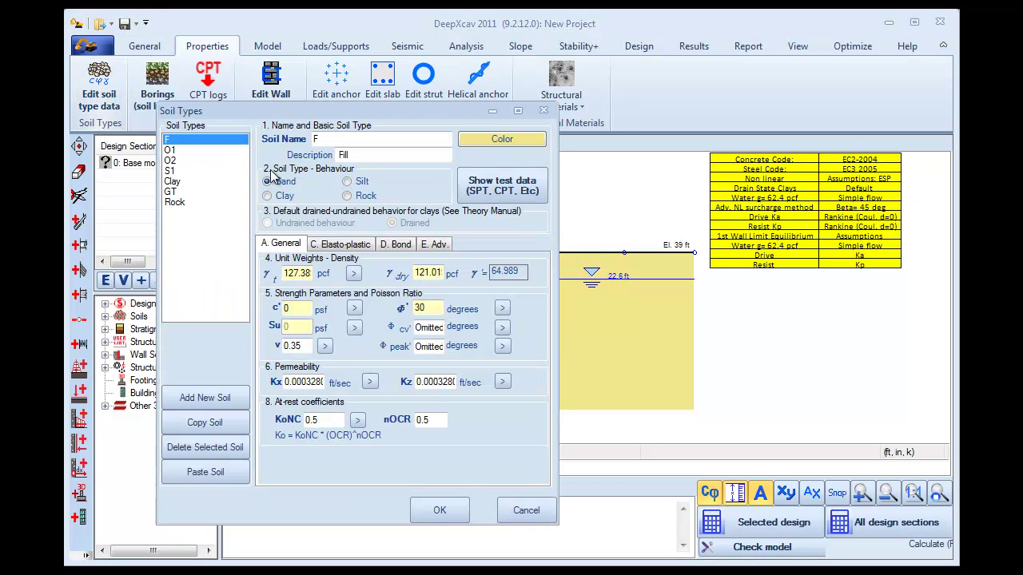
pyautogui.moveTo(249, 108); pyautogui.dragTo(454, 104)
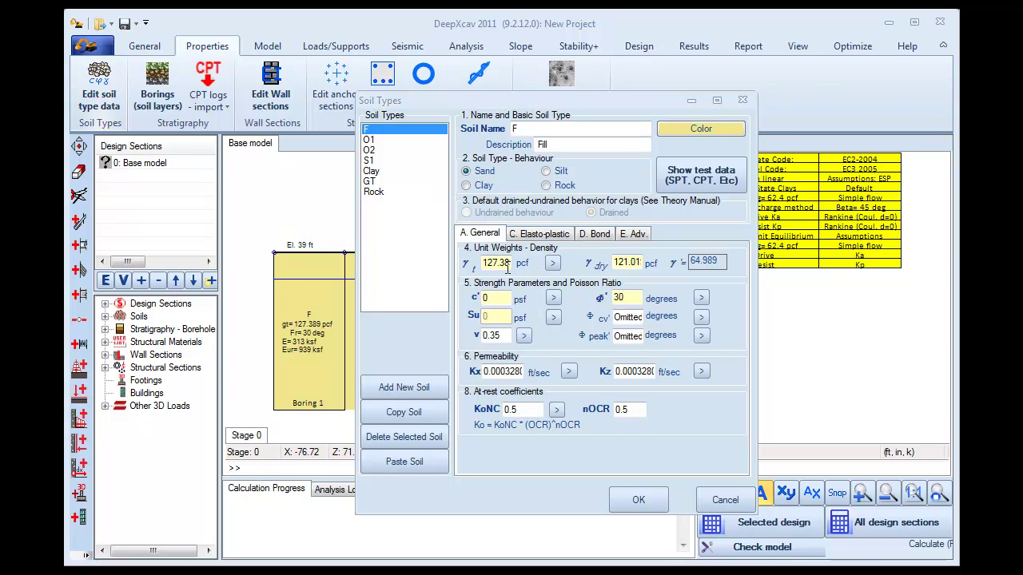
pyautogui.moveTo(484, 267); pyautogui.dragTo(509, 271)
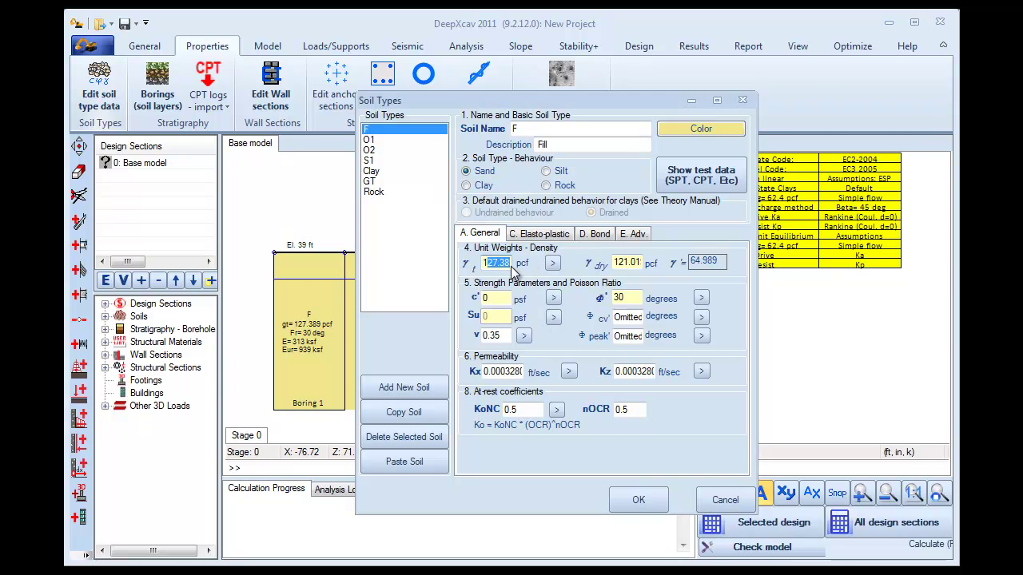
pyautogui.write('209')
pyautogui.press('BackSpace')
pyautogui.click(614, 263)
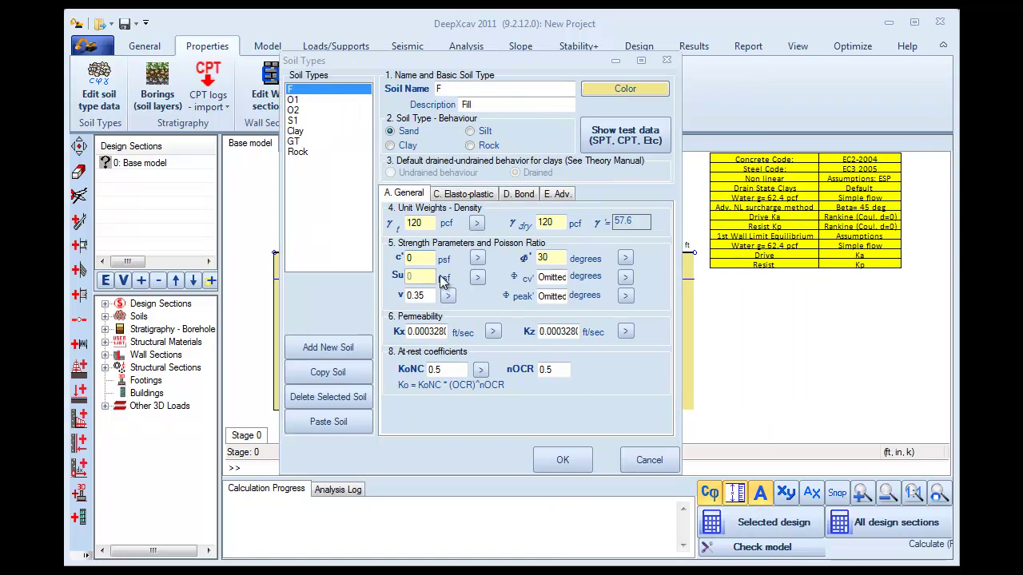
pyautogui.doubleClick(552, 258)
pyautogui.write('25')
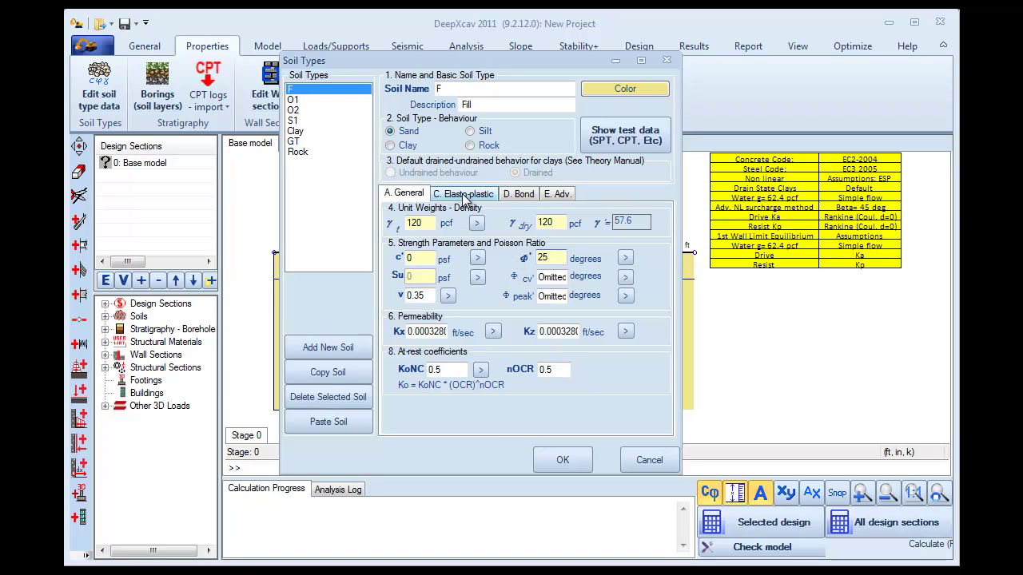
# - Give soil F the Exponential soil model with Eload 300 ksf and the reloading modulus Eur = 3 x Eload
pyautogui.click(492, 197)
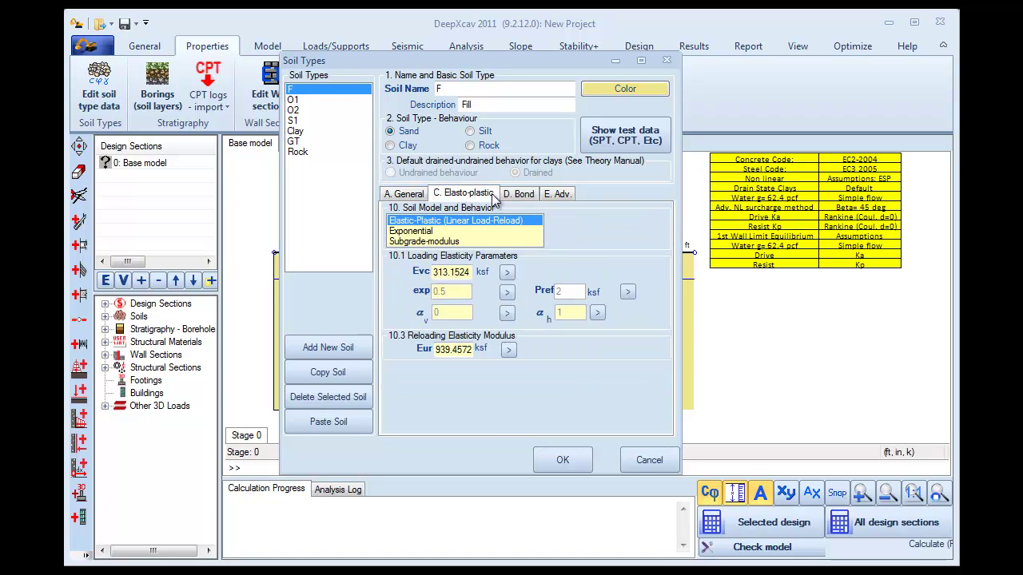
pyautogui.click(426, 233)
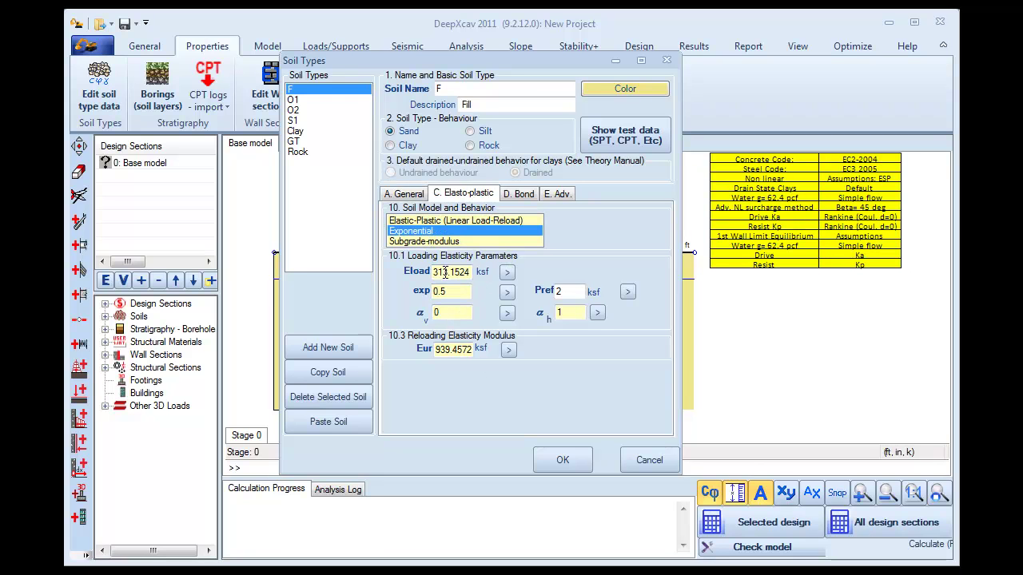
pyautogui.moveTo(432, 273); pyautogui.dragTo(483, 278)
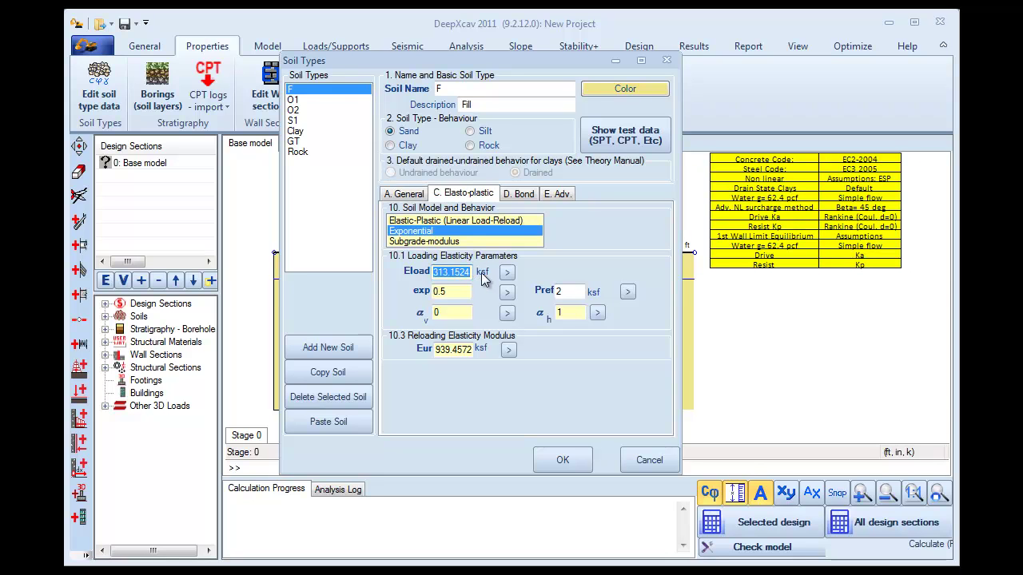
pyautogui.write('300')
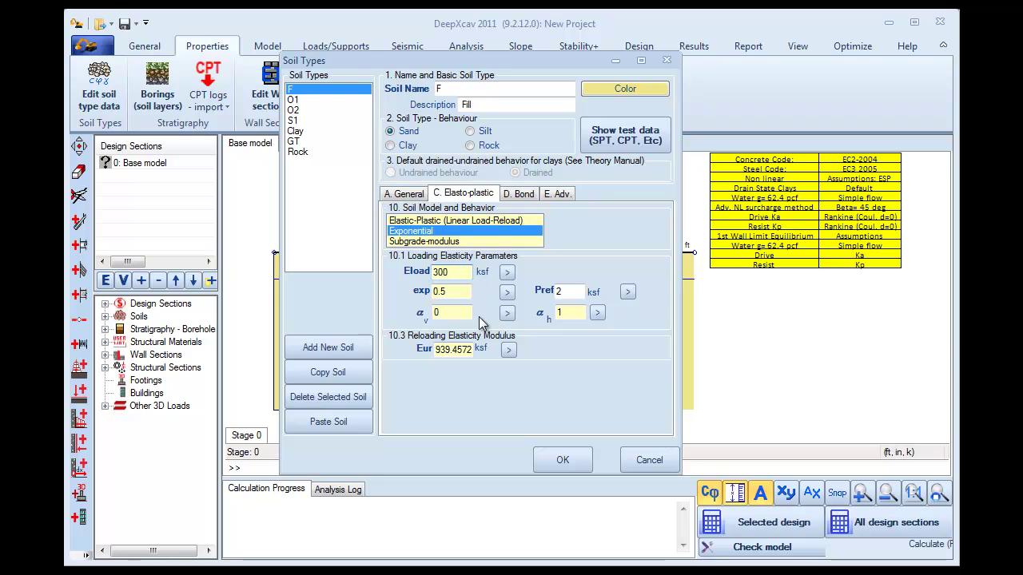
pyautogui.click(440, 349)
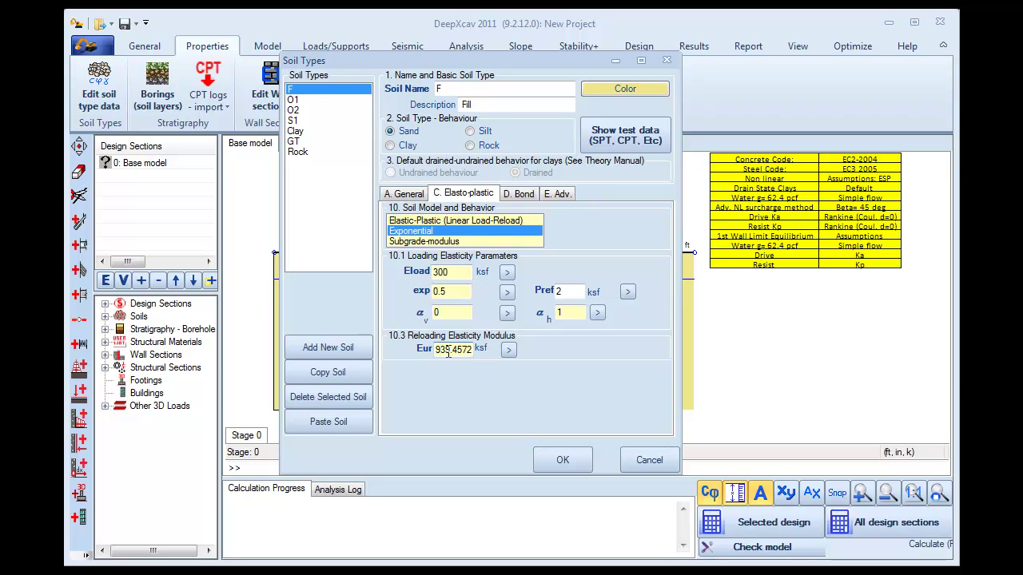
pyautogui.click(506, 353)
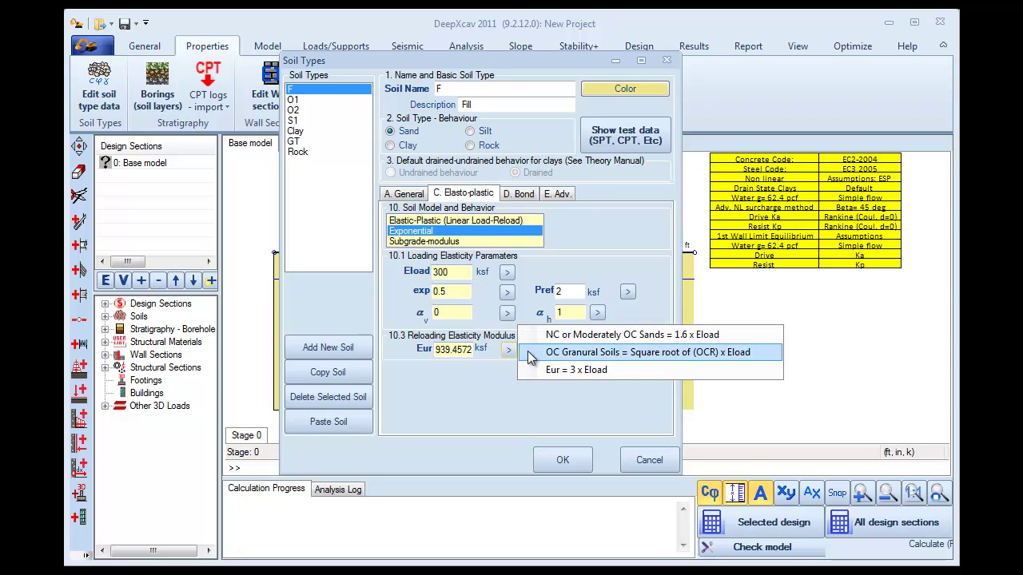
pyautogui.click(572, 370)
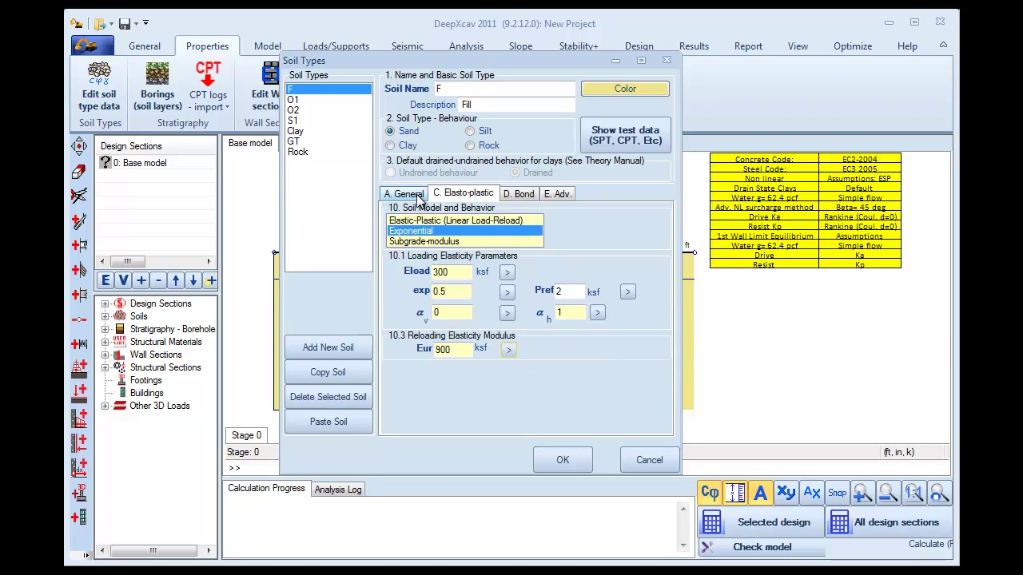
# - Set soil S1 to sand behaviour with total and dry unit weights of 130 pcf and a friction angle of 32 degrees
pyautogui.click(414, 194)
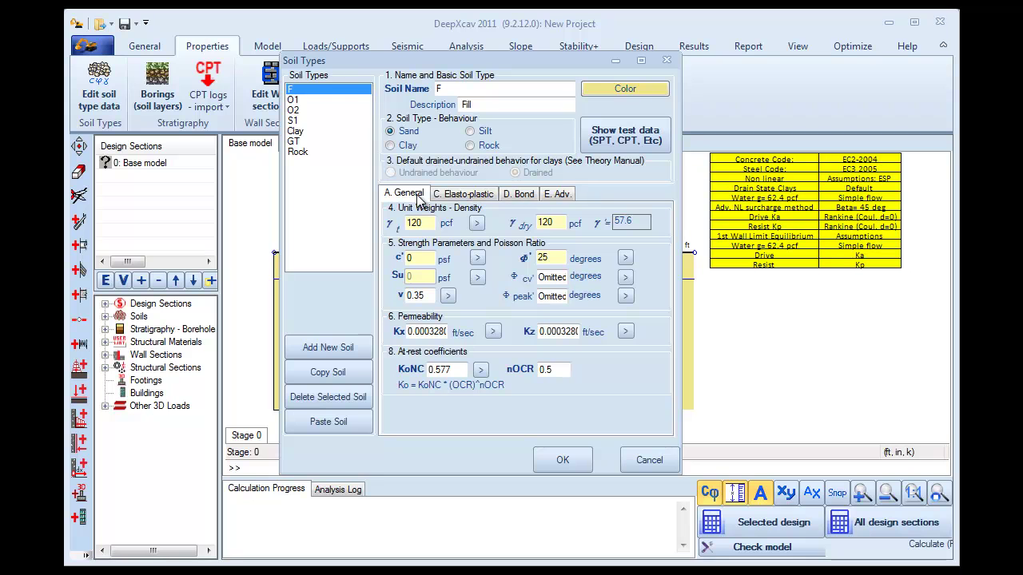
pyautogui.click(295, 121)
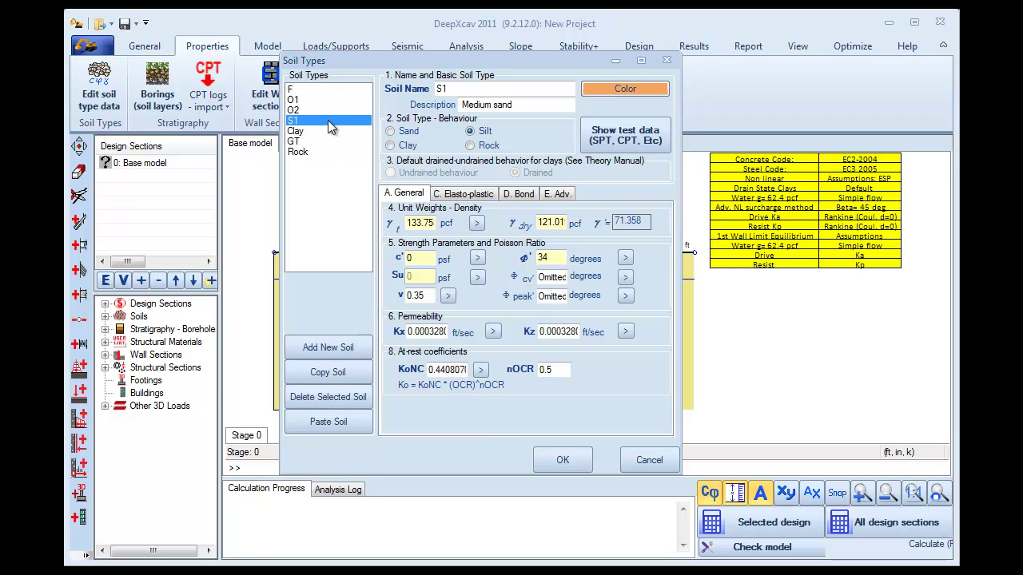
pyautogui.click(406, 133)
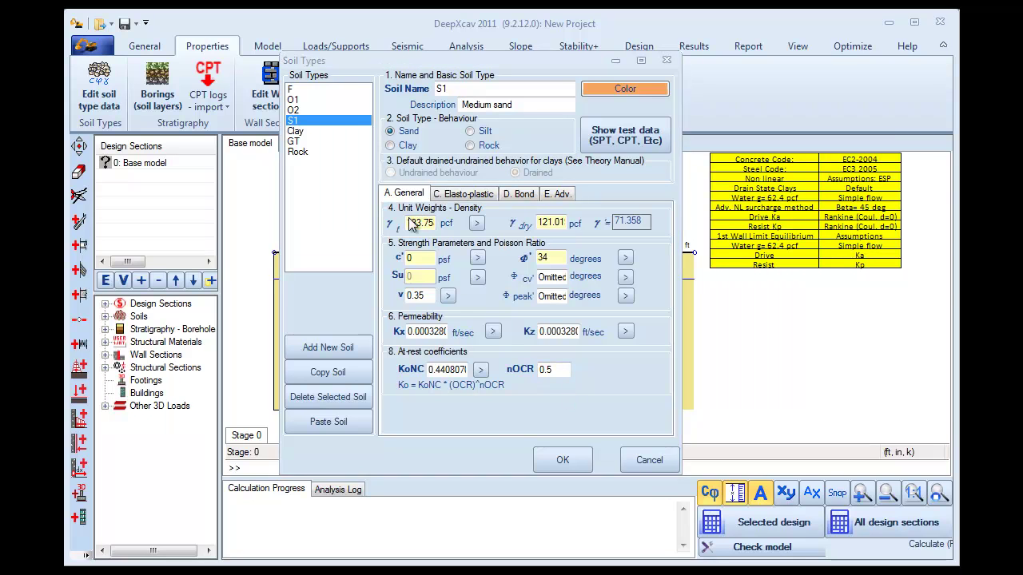
pyautogui.moveTo(411, 224); pyautogui.dragTo(438, 227)
pyautogui.write('1')
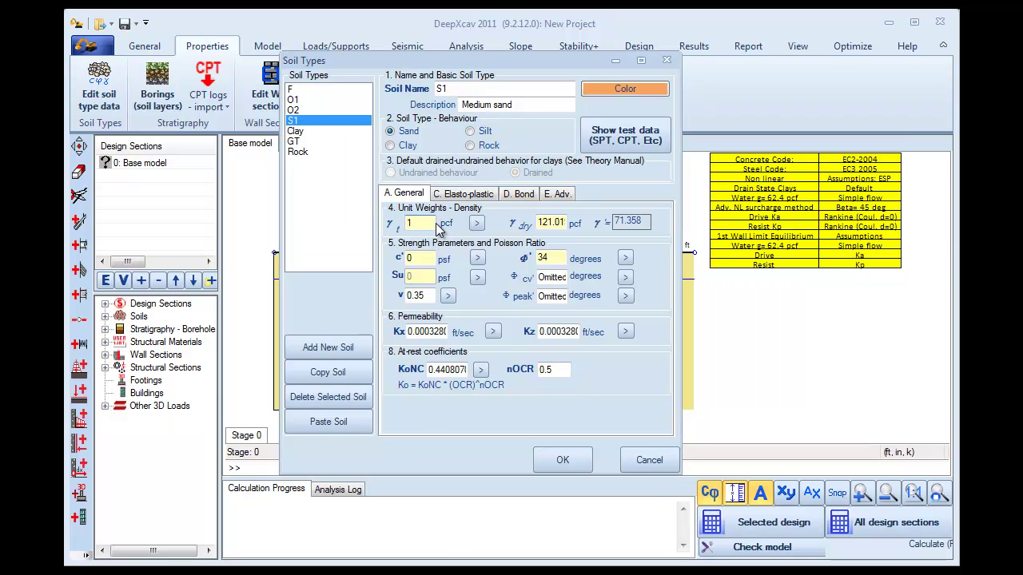
pyautogui.write('30')
pyautogui.click(549, 222)
pyautogui.moveTo(535, 223); pyautogui.dragTo(574, 227)
pyautogui.write('130')
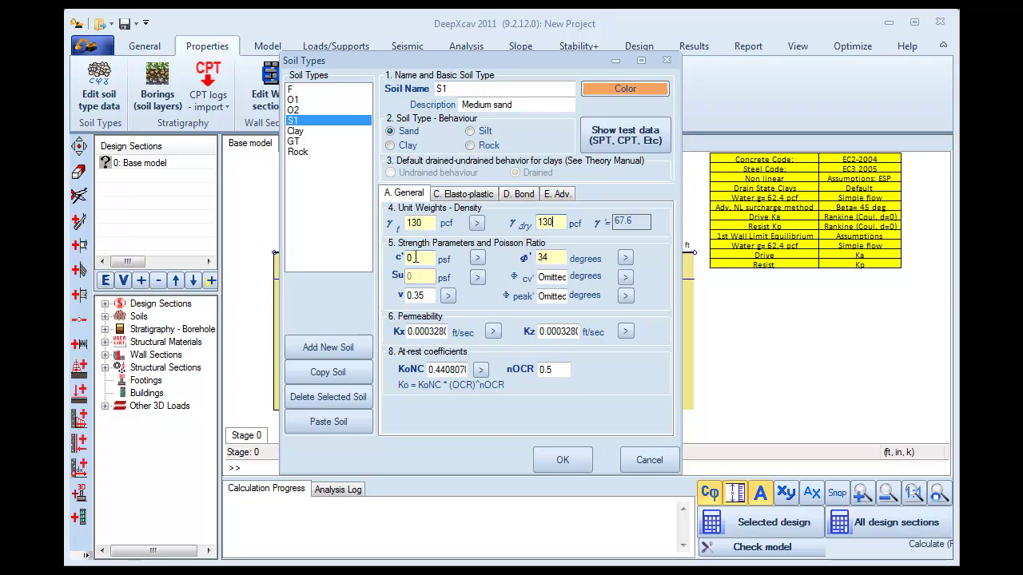
pyautogui.click(432, 258)
pyautogui.click(543, 259)
pyautogui.moveTo(543, 259); pyautogui.dragTo(555, 259)
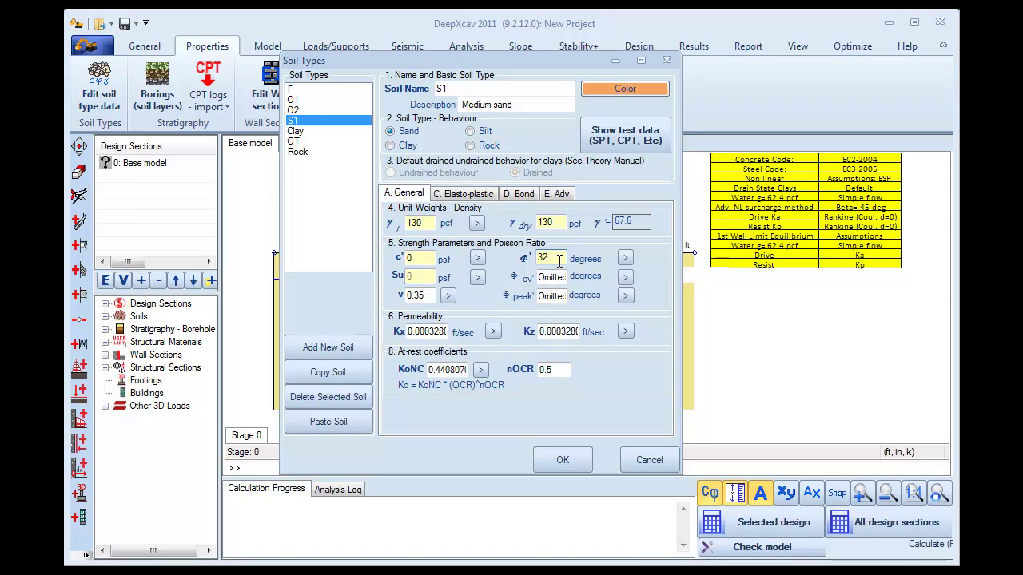
# - Set soil S1's loading modulus to 400 ksf and reloading modulus to Eur = 3 x Eload, using the Exponential soil model
pyautogui.click(473, 199)
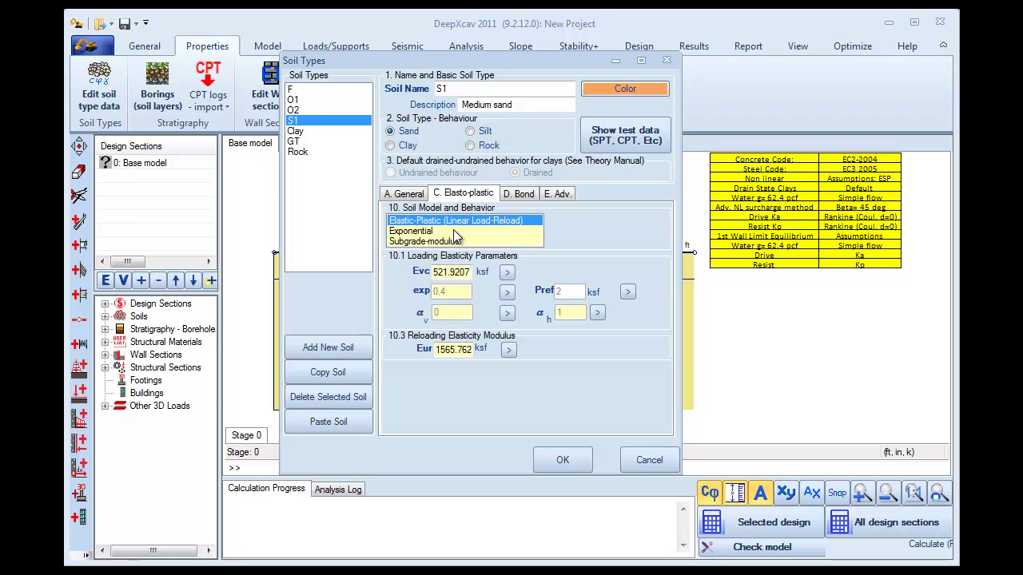
pyautogui.moveTo(434, 273); pyautogui.dragTo(473, 274)
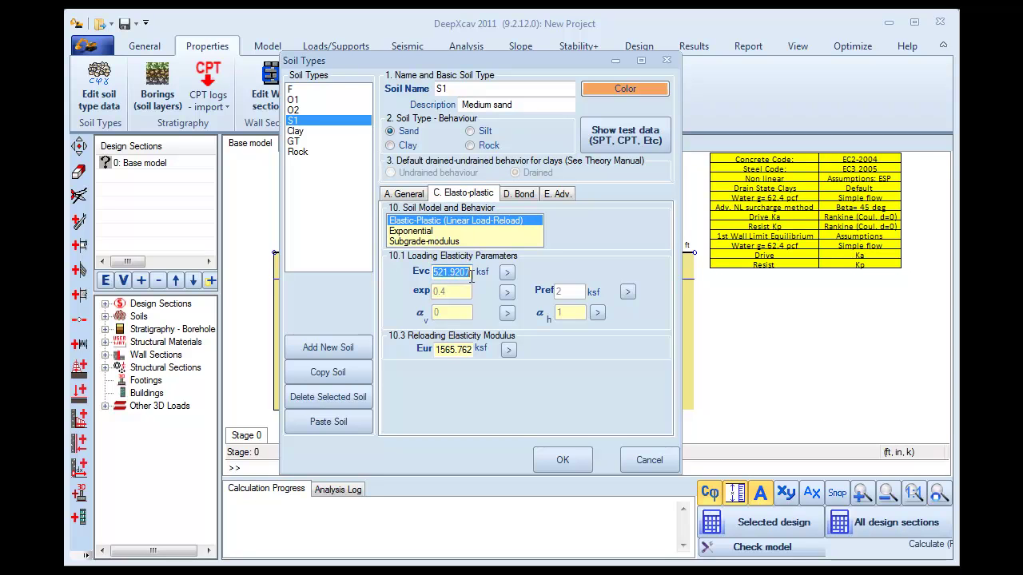
pyautogui.write('400')
pyautogui.click(434, 352)
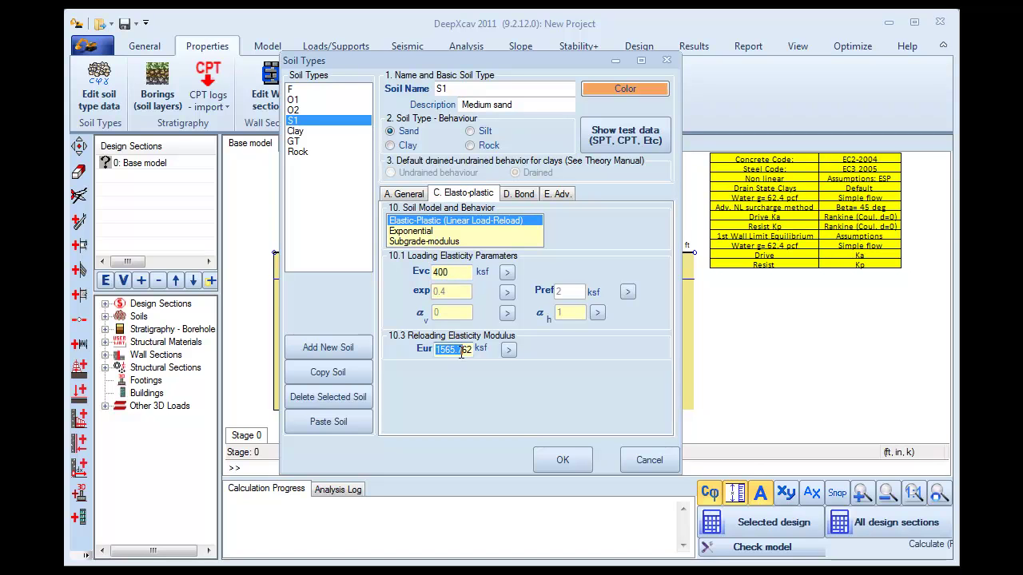
pyautogui.click(509, 351)
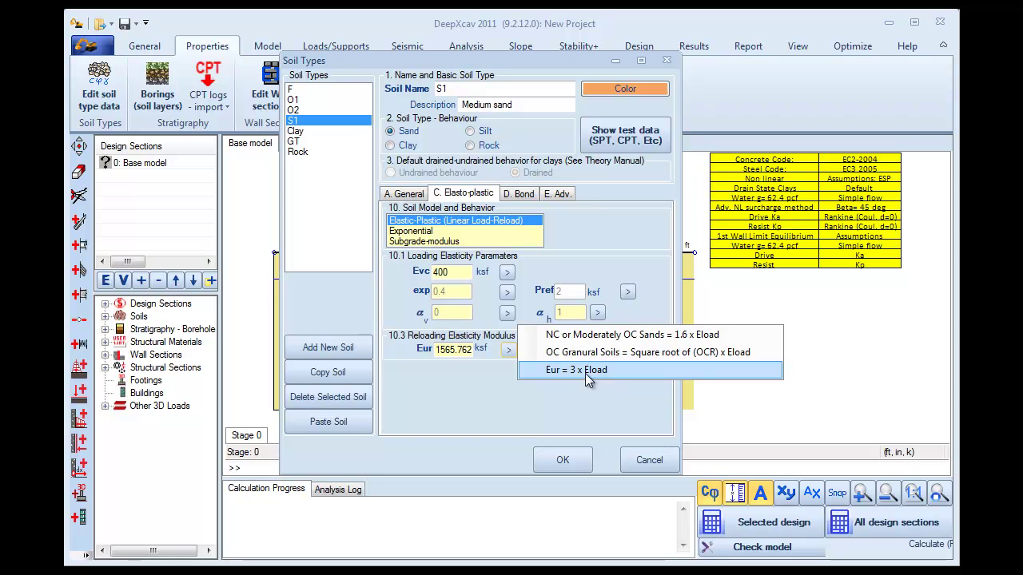
pyautogui.click(587, 371)
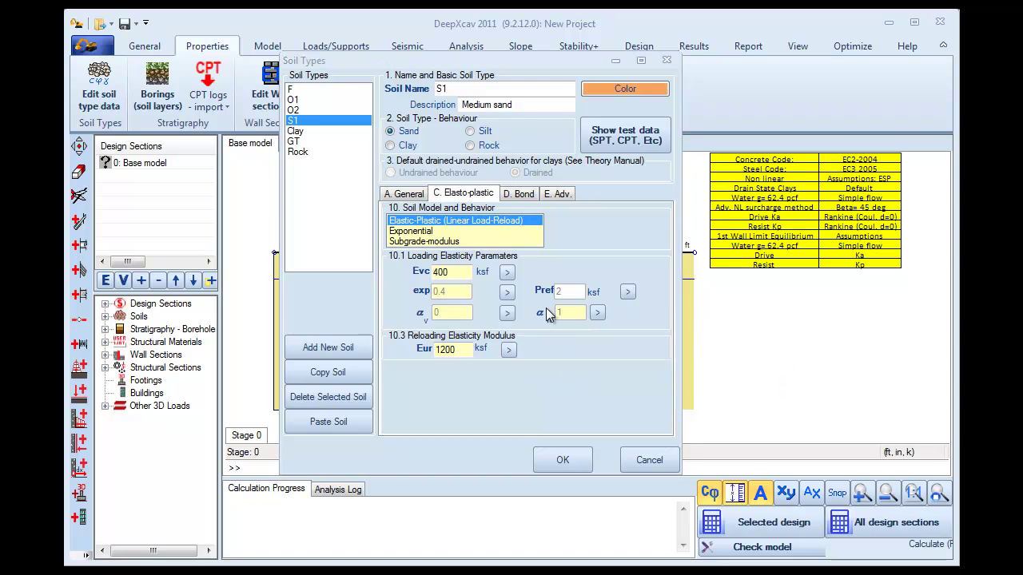
pyautogui.click(421, 231)
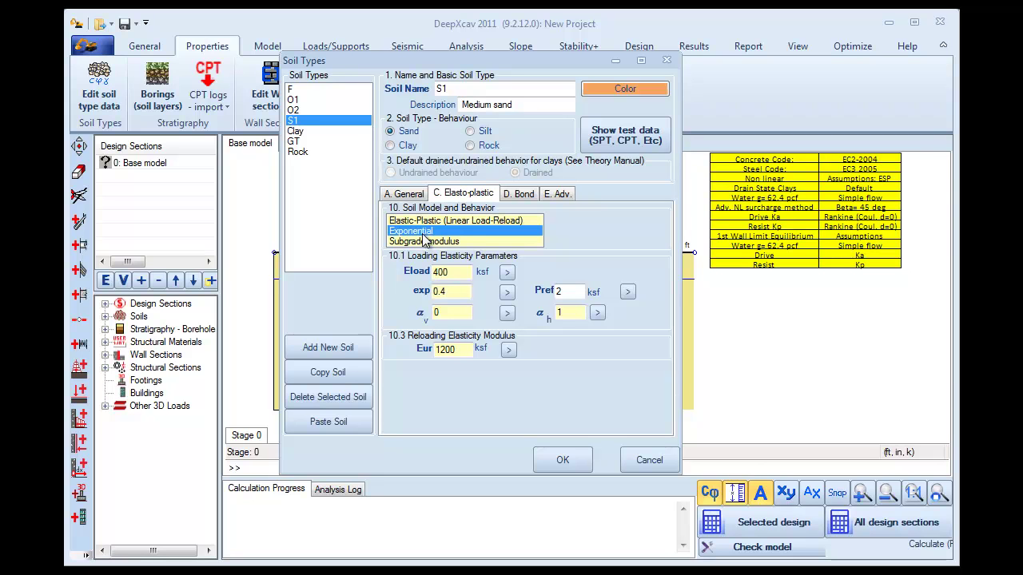
# - Add a new soil type and name it S2
pyautogui.click(332, 345)
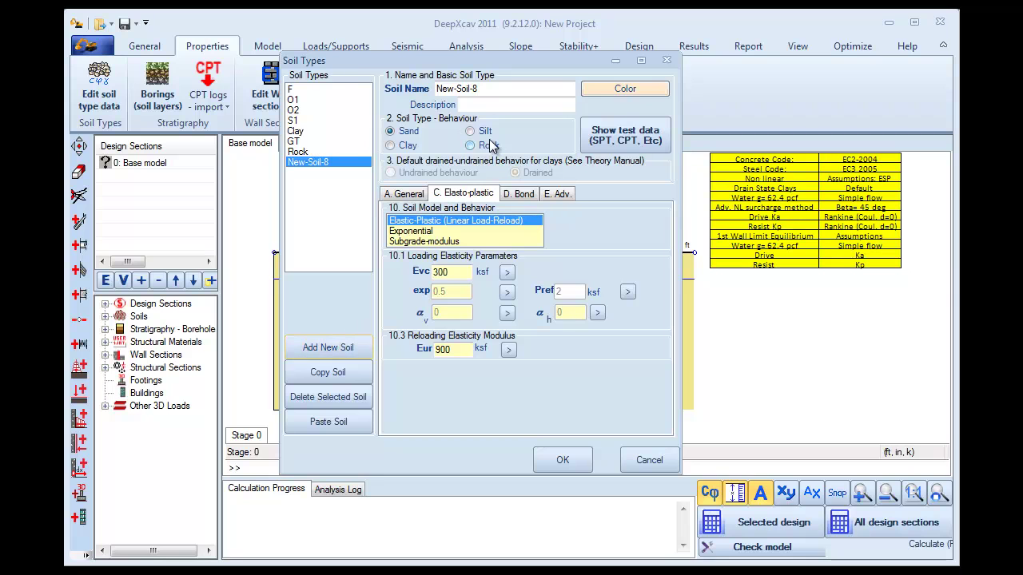
pyautogui.moveTo(479, 90); pyautogui.dragTo(392, 86)
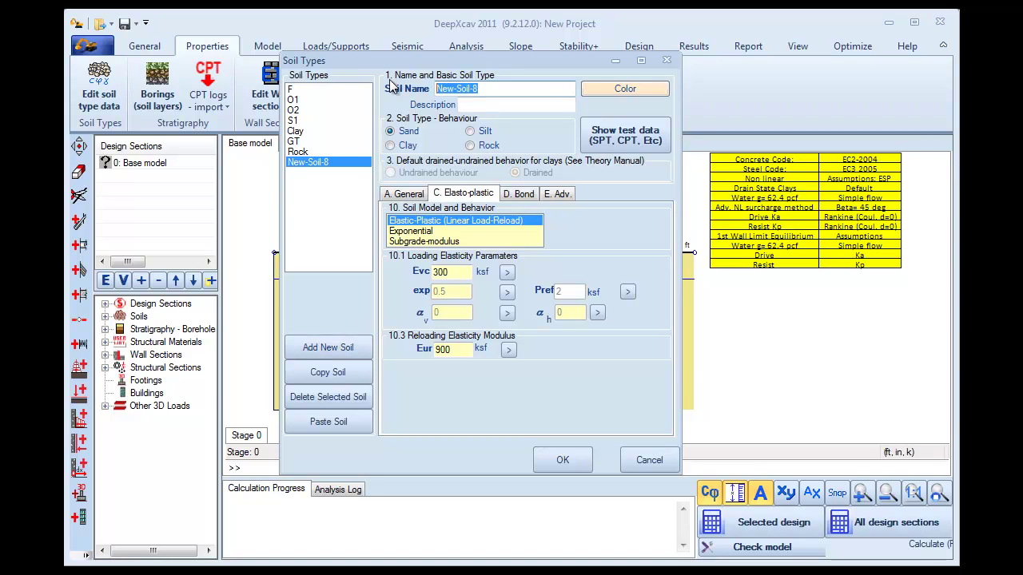
pyautogui.write('S2')
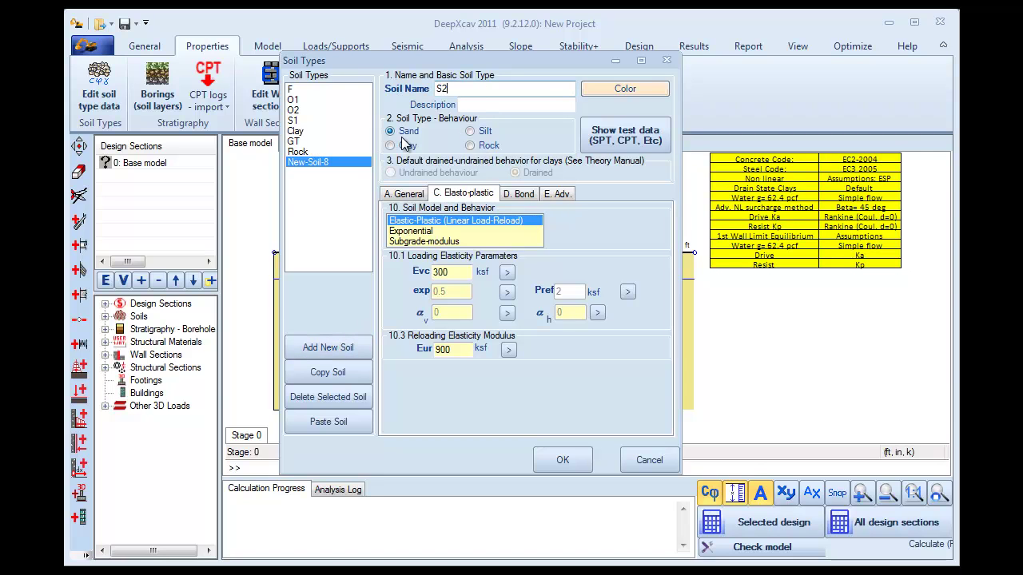
# - Set soil S2's total and dry unit weights to 135 pcf and its friction angle to 32 degrees
pyautogui.click(405, 194)
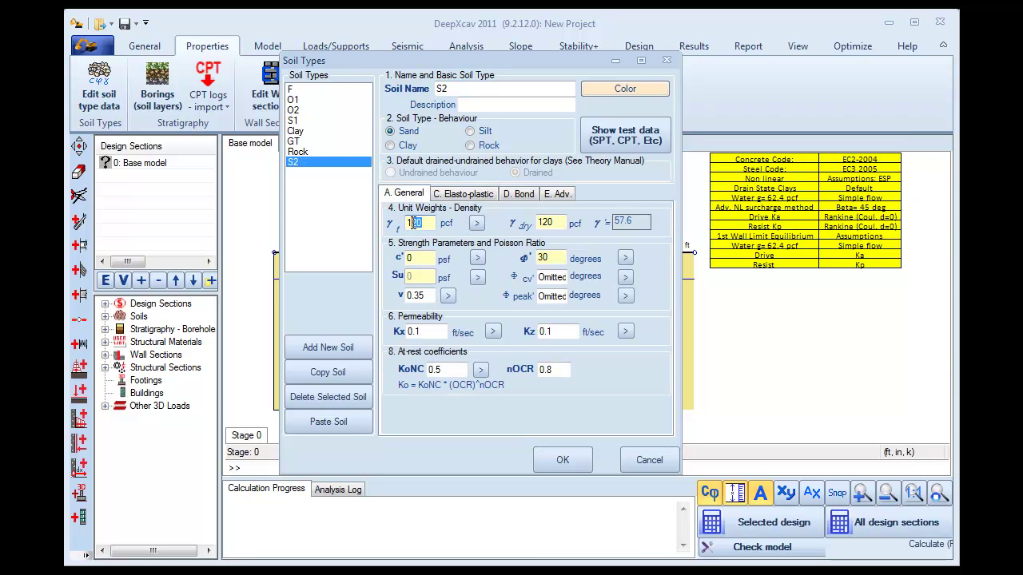
pyautogui.write('35')
pyautogui.moveTo(552, 222); pyautogui.dragTo(541, 223)
pyautogui.write('3')
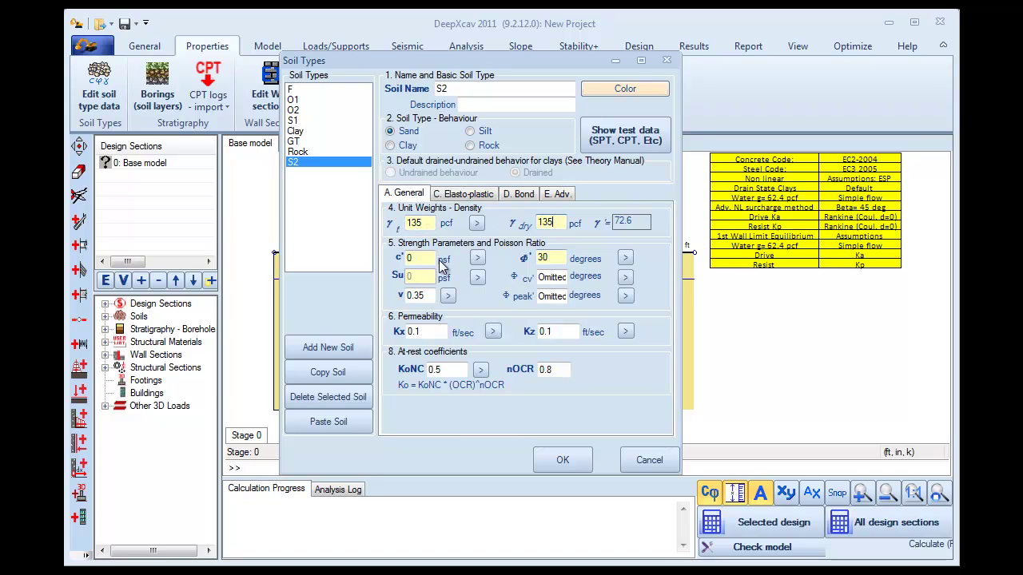
pyautogui.click(542, 258)
# - Give soil S2 the Exponential model with Eload 400 ksf and reloading modulus Eur = 3 x Eload, and accept the soil type edits
pyautogui.click(470, 194)
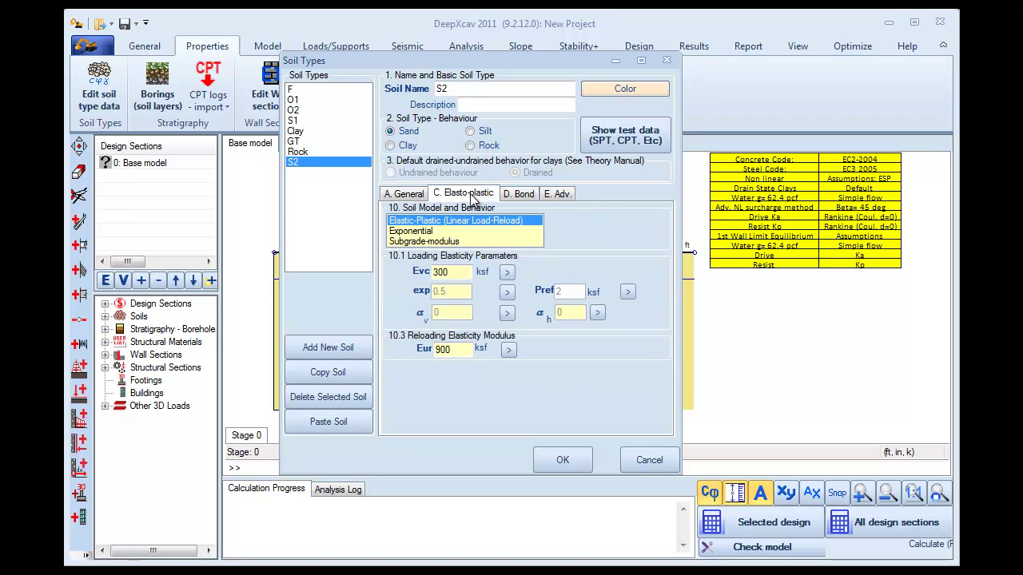
pyautogui.click(419, 232)
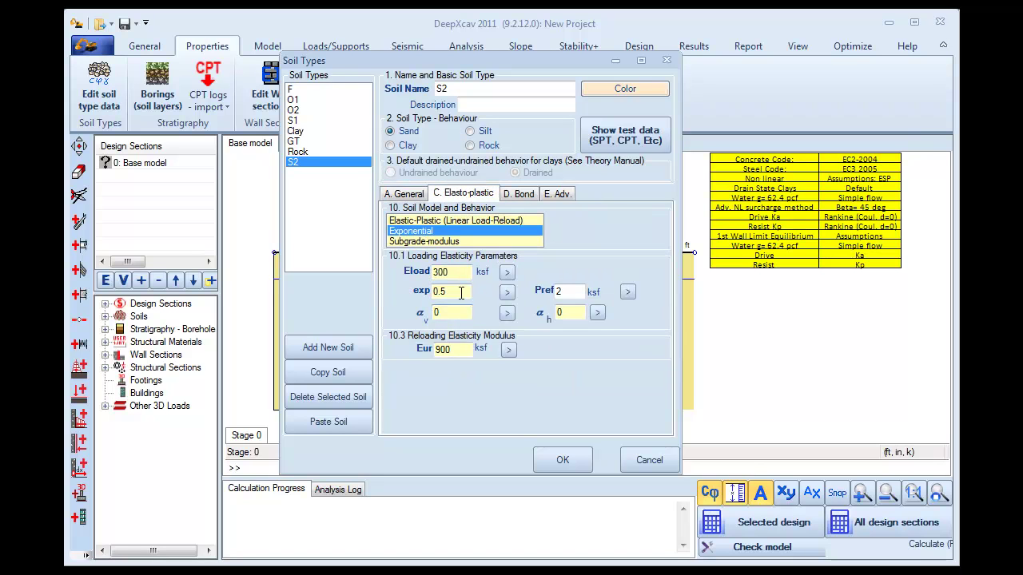
pyautogui.doubleClick(450, 270)
pyautogui.write('400')
pyautogui.doubleClick(454, 350)
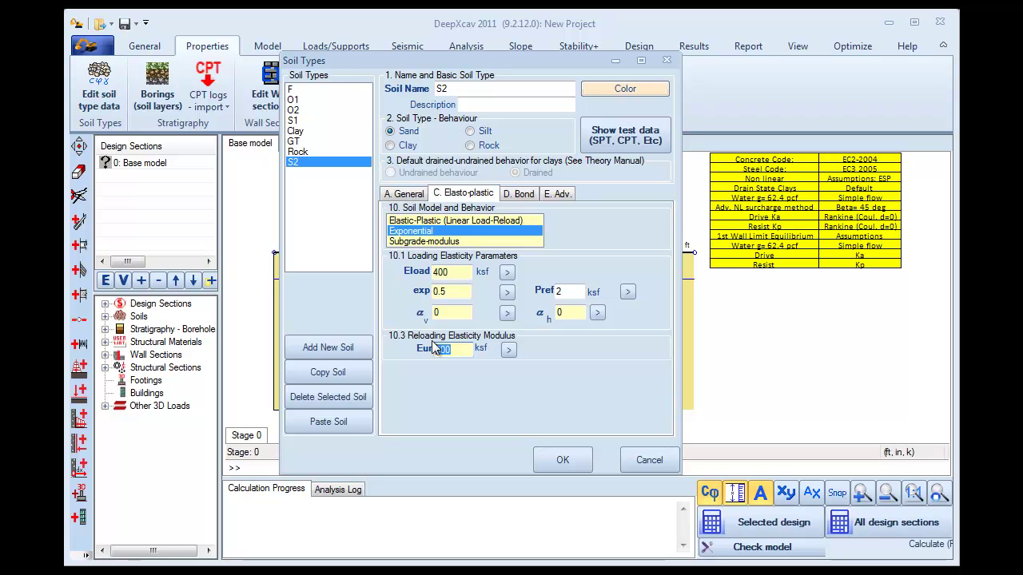
pyautogui.click(509, 352)
pyautogui.click(553, 368)
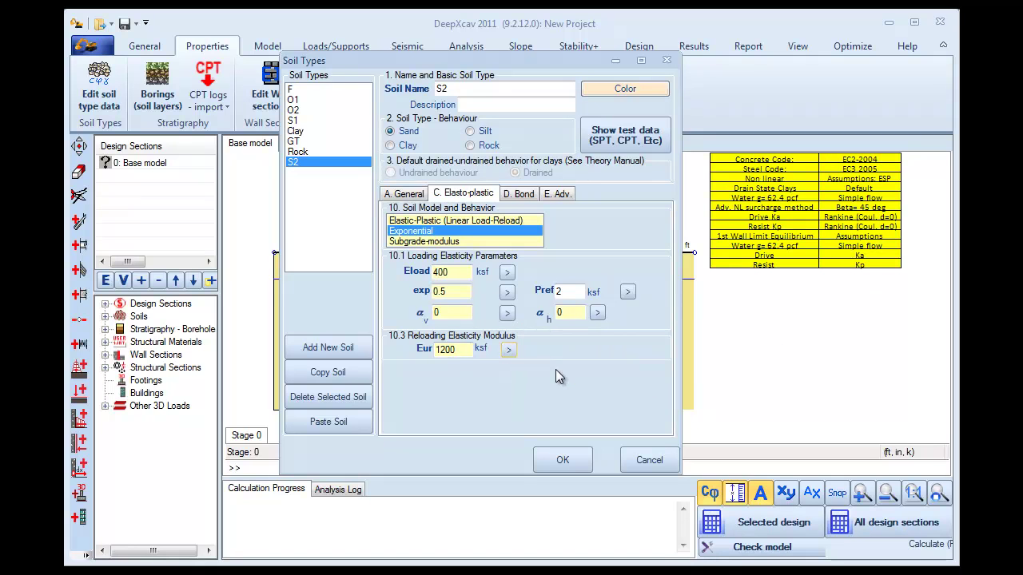
pyautogui.click(557, 460)
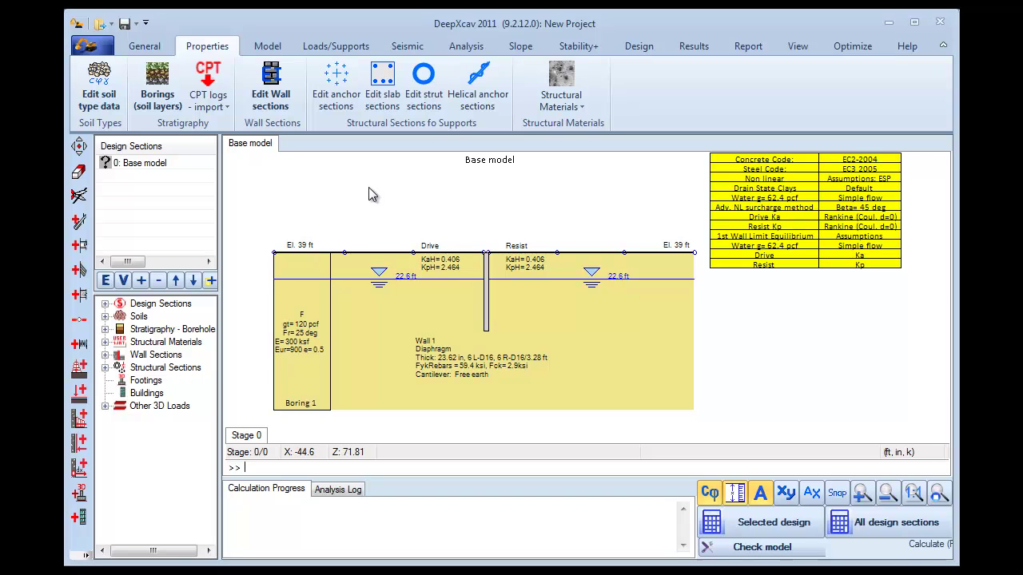
# - Add a second layer to Boring 1 with a top elevation of 21 ft and soil type S2
pyautogui.click(159, 76)
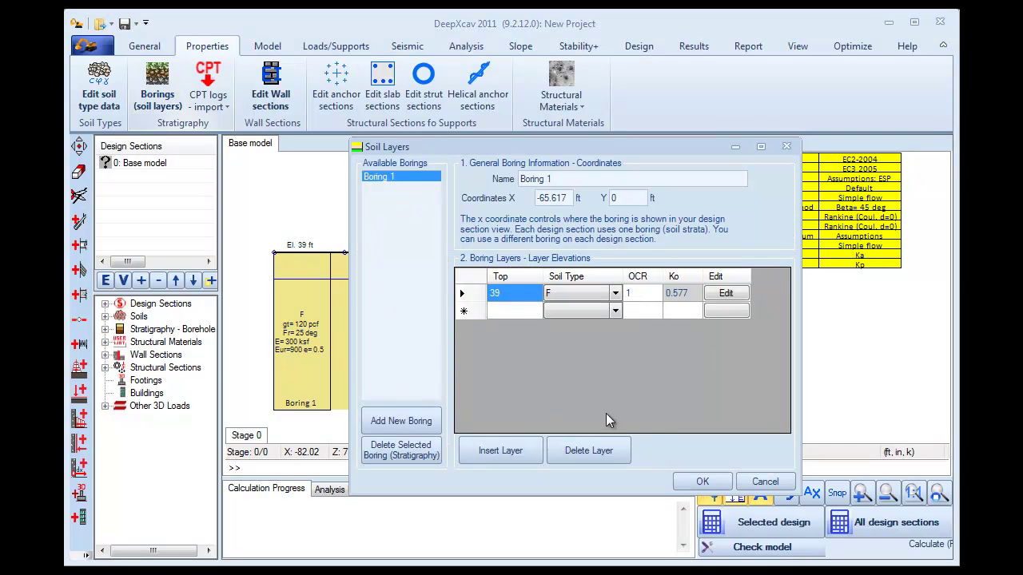
pyautogui.click(501, 311)
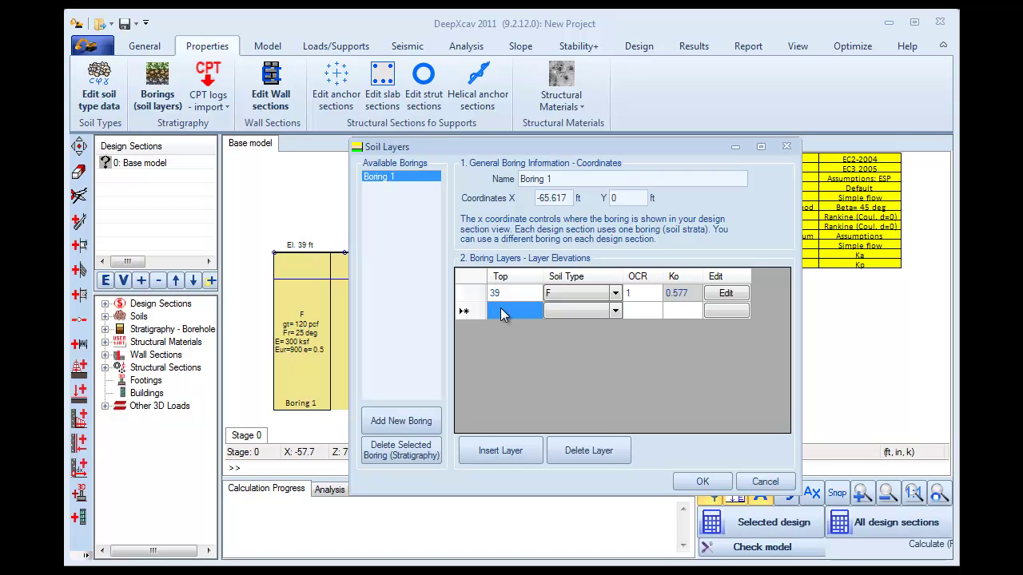
pyautogui.write('21')
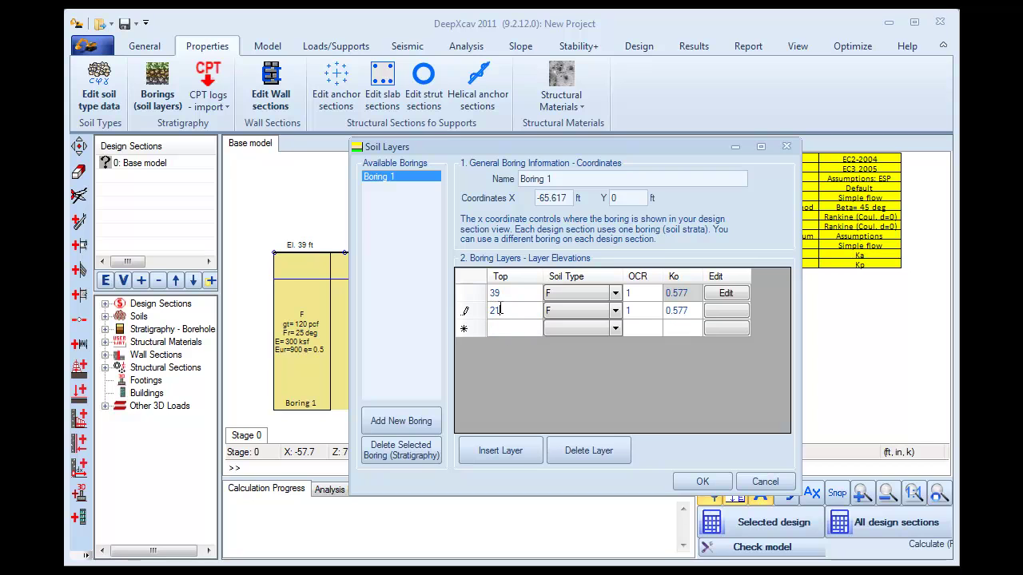
pyautogui.click(615, 313)
pyautogui.click(615, 314)
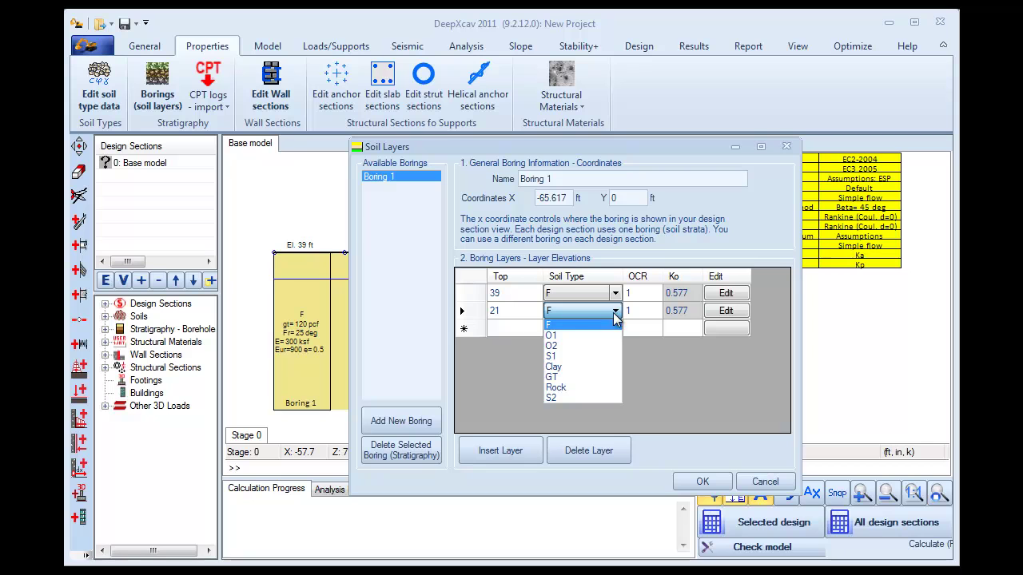
pyautogui.click(565, 392)
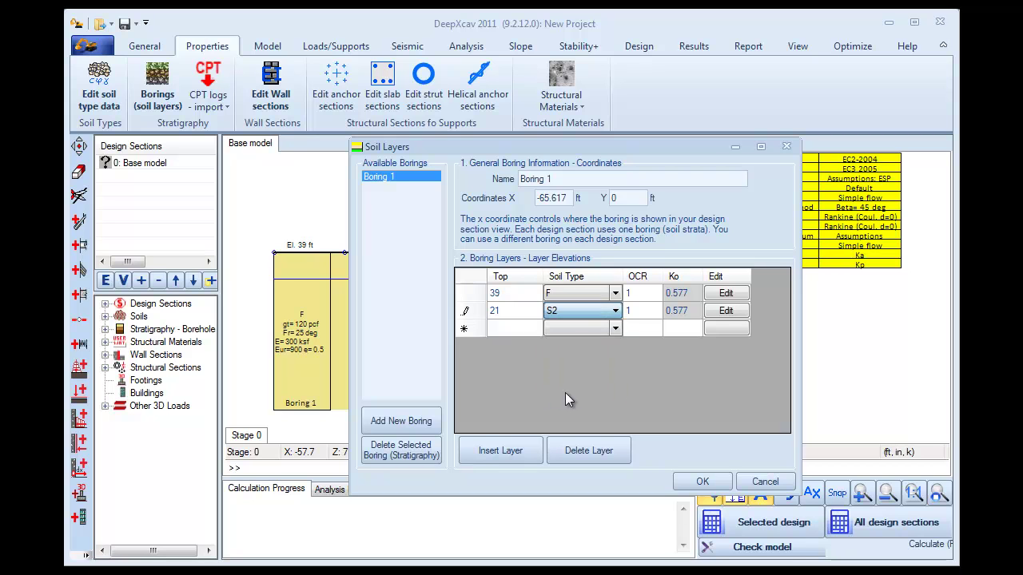
# - Add a third layer to Boring 1 with a top elevation of -1 ft and soil type S1, and accept the stratigraphy
pyautogui.click(525, 328)
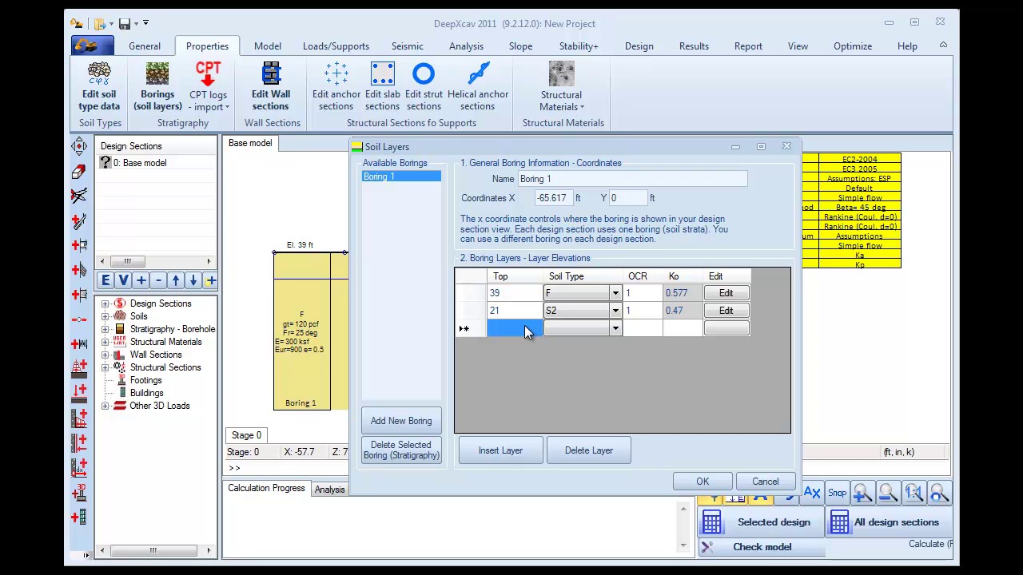
pyautogui.write('1')
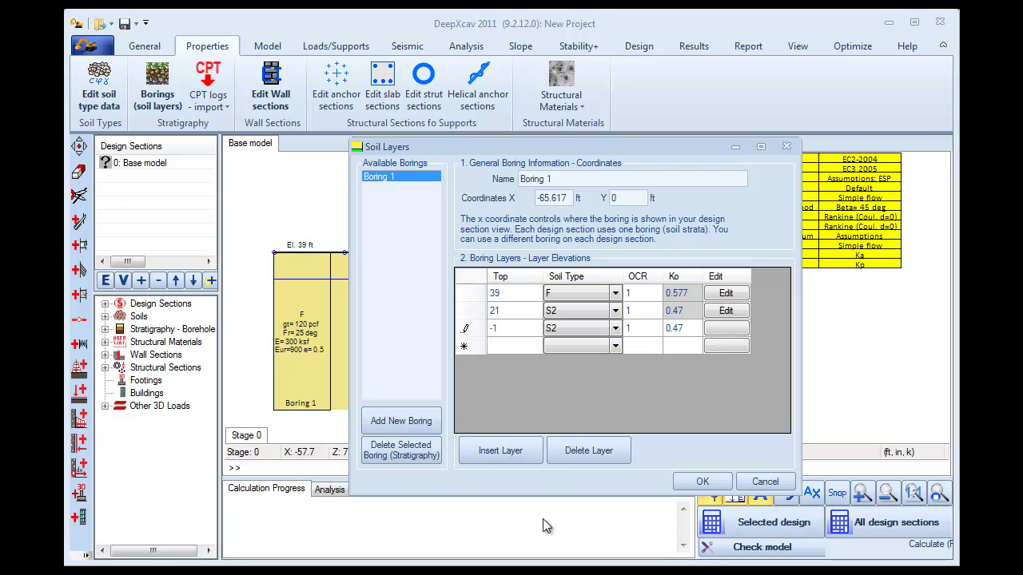
pyautogui.click(617, 328)
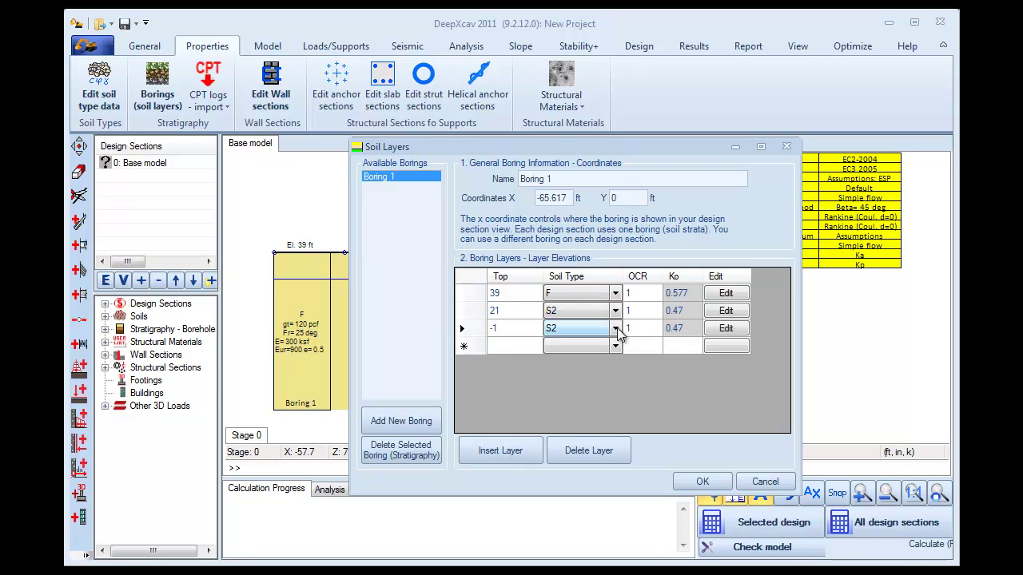
pyautogui.click(617, 329)
pyautogui.click(601, 384)
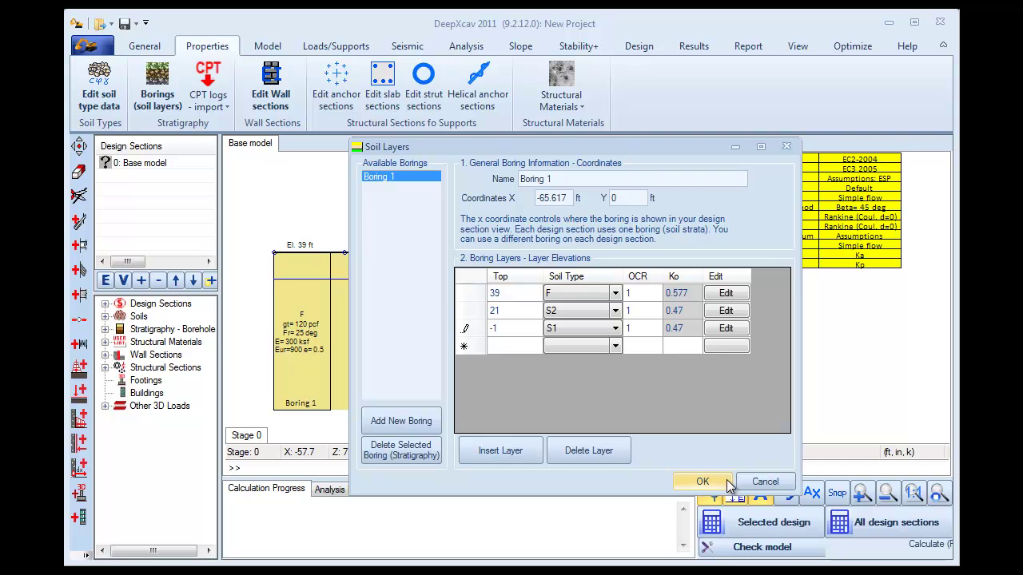
pyautogui.click(702, 481)
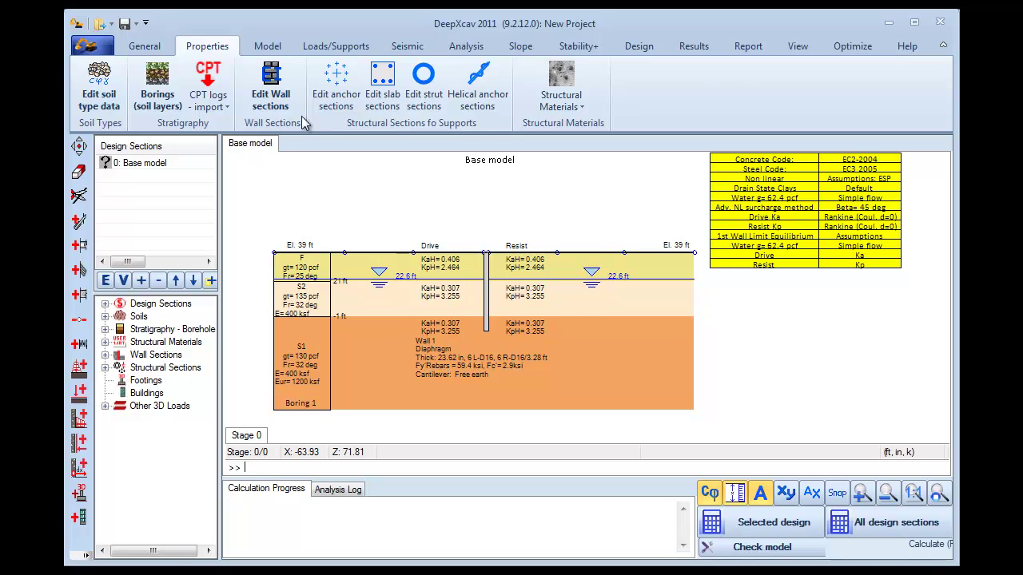
# - Set the water elevations on both the left and right sides of the wall to -9 ft
pyautogui.click(268, 45)
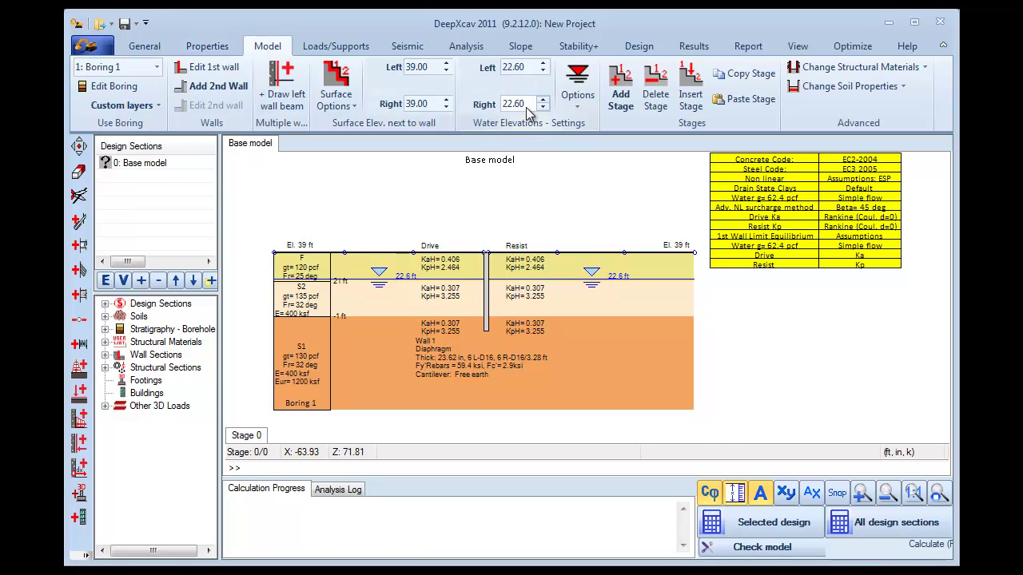
pyautogui.click(516, 66)
pyautogui.scroll(-1, 515, 66)
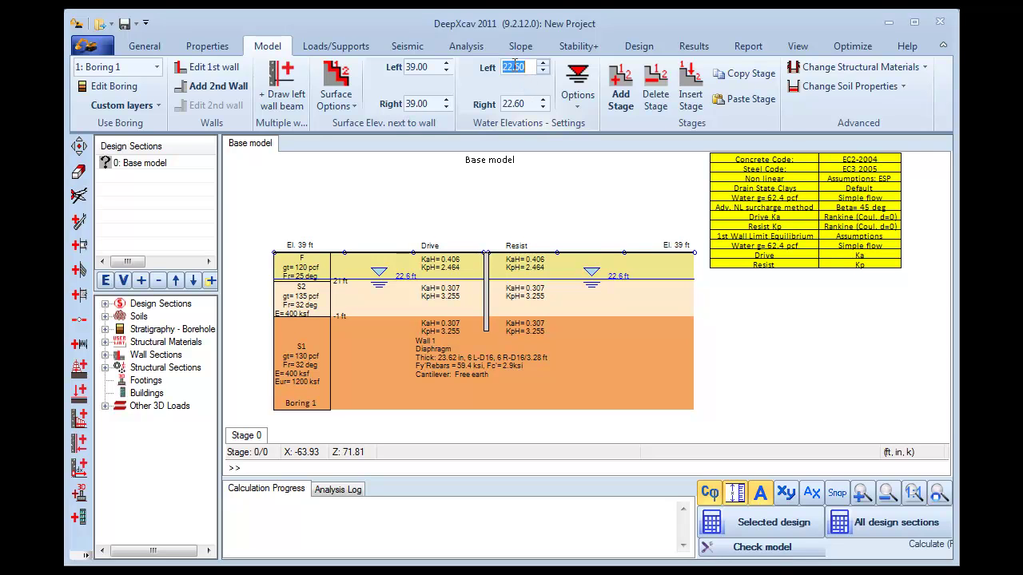
pyautogui.write('-9')
pyautogui.press('Tab')
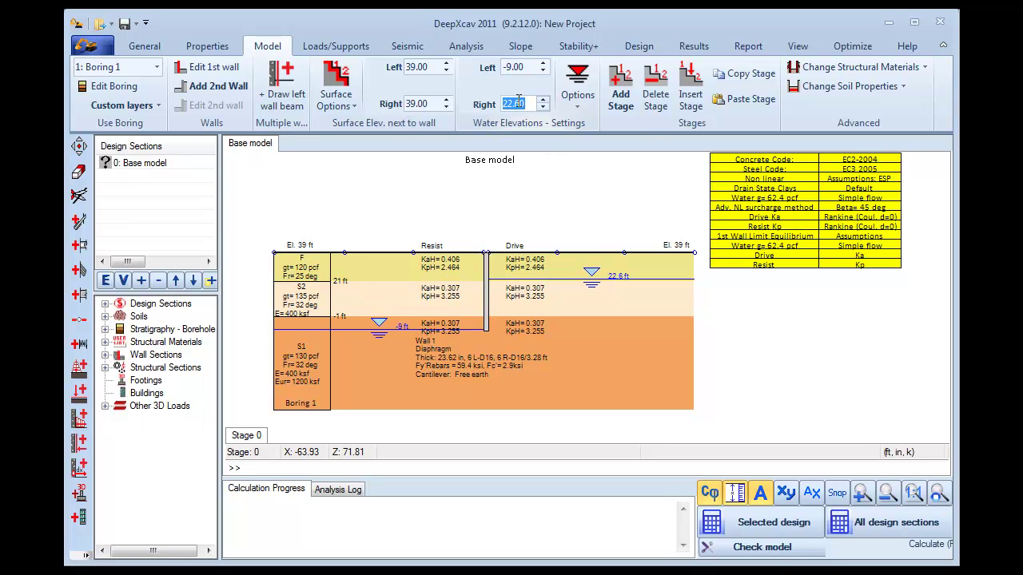
pyautogui.write('-9')
pyautogui.press('Return')
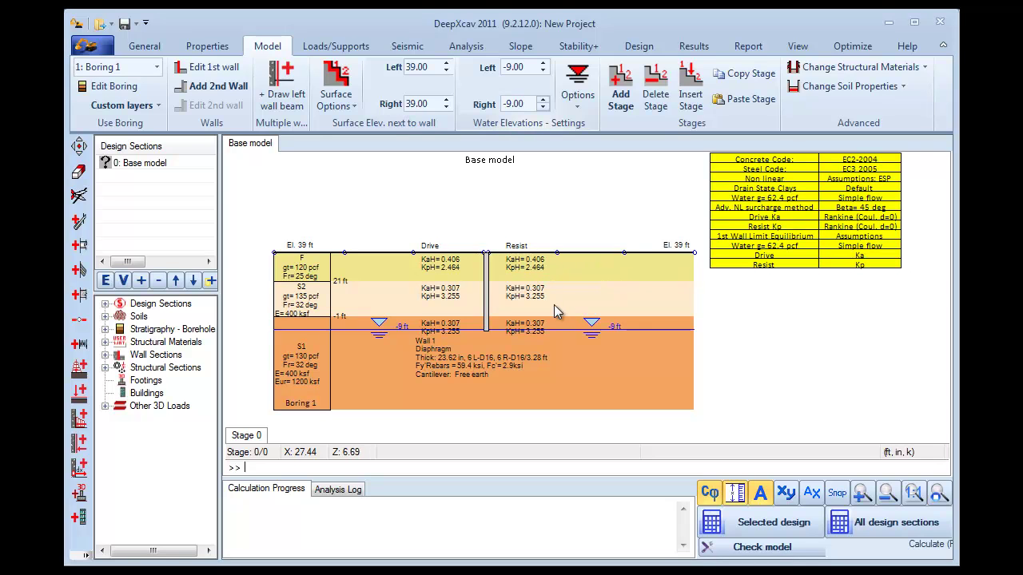
# - Edit Wall 1 as a soldier pile wall with W14X74 steel beams, accepting the automatic wall spacing change
pyautogui.doubleClick(486, 302)
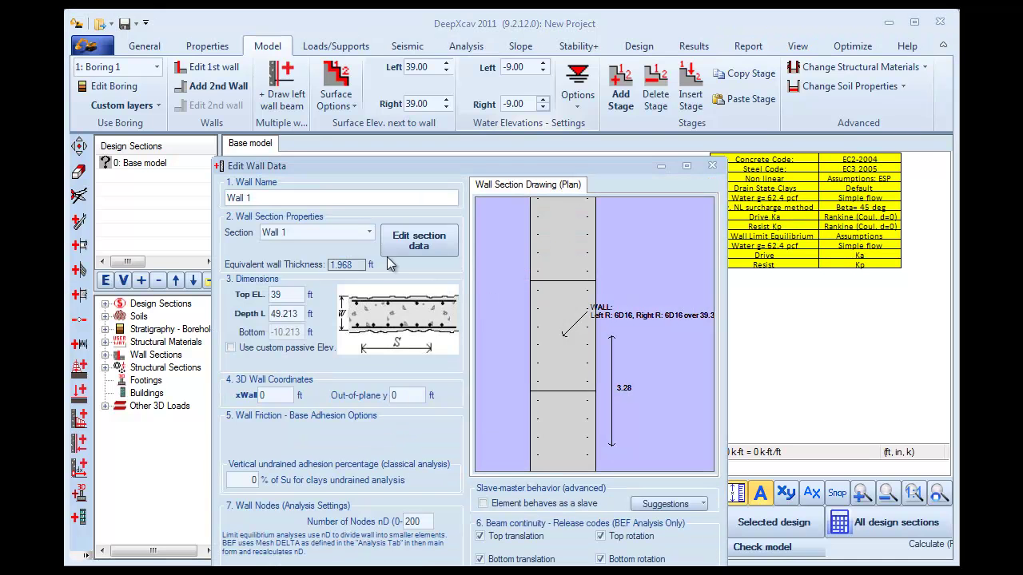
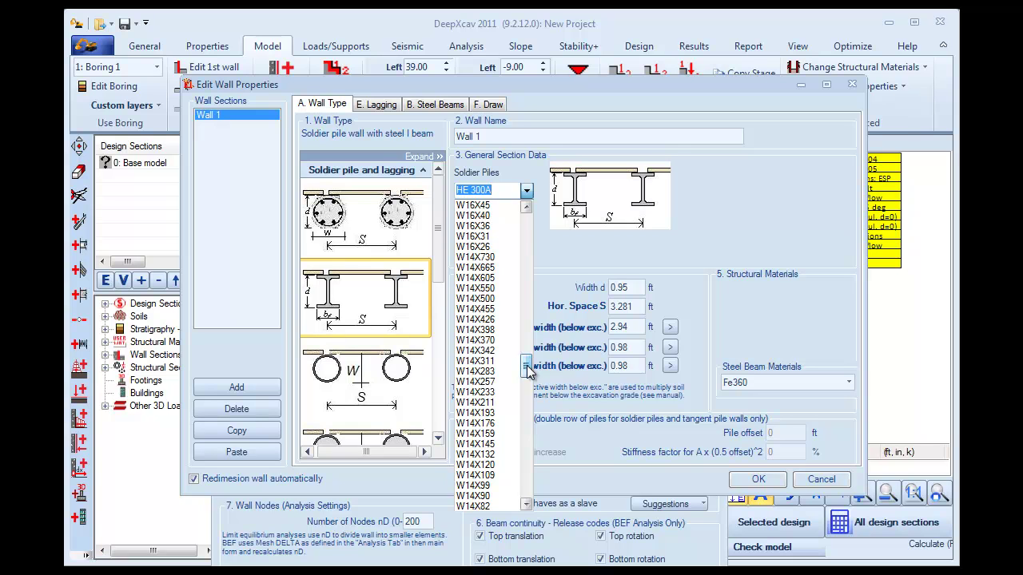
pyautogui.moveTo(526, 369); pyautogui.dragTo(526, 378)
pyautogui.click(482, 392)
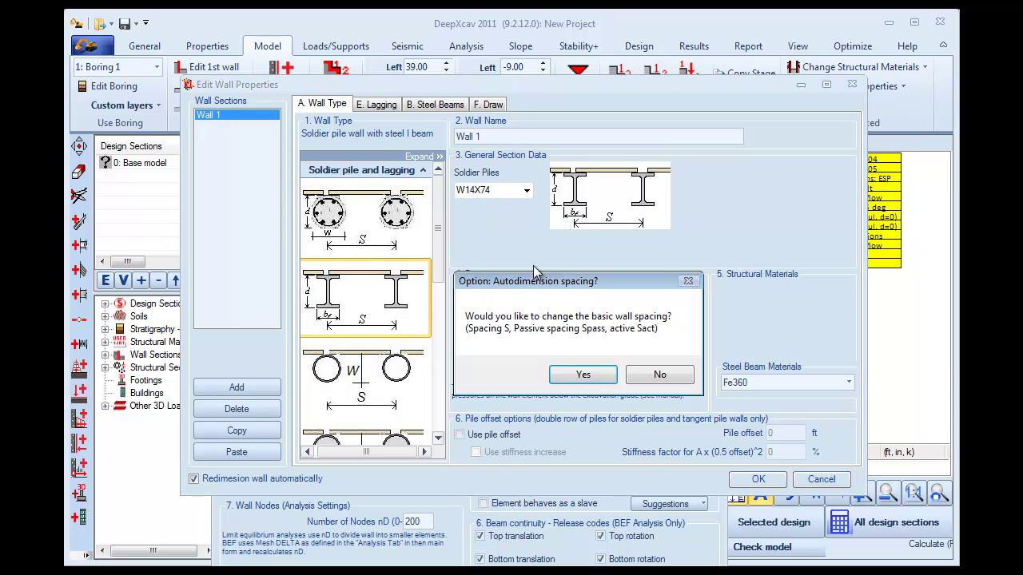
pyautogui.click(584, 375)
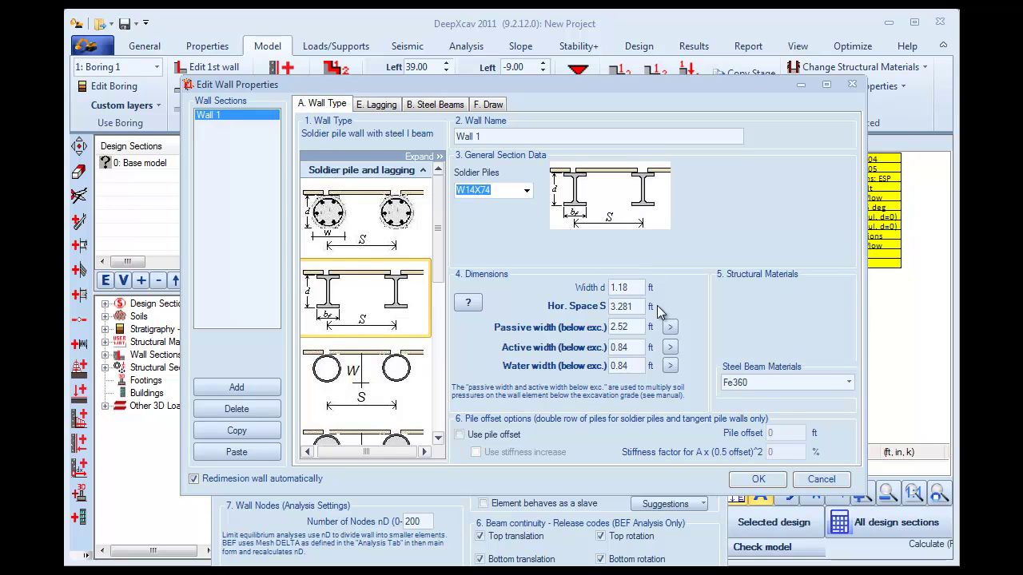
# - Set the soldier pile steel material to A50 and the horizontal pile spacing to 6 ft
pyautogui.click(846, 385)
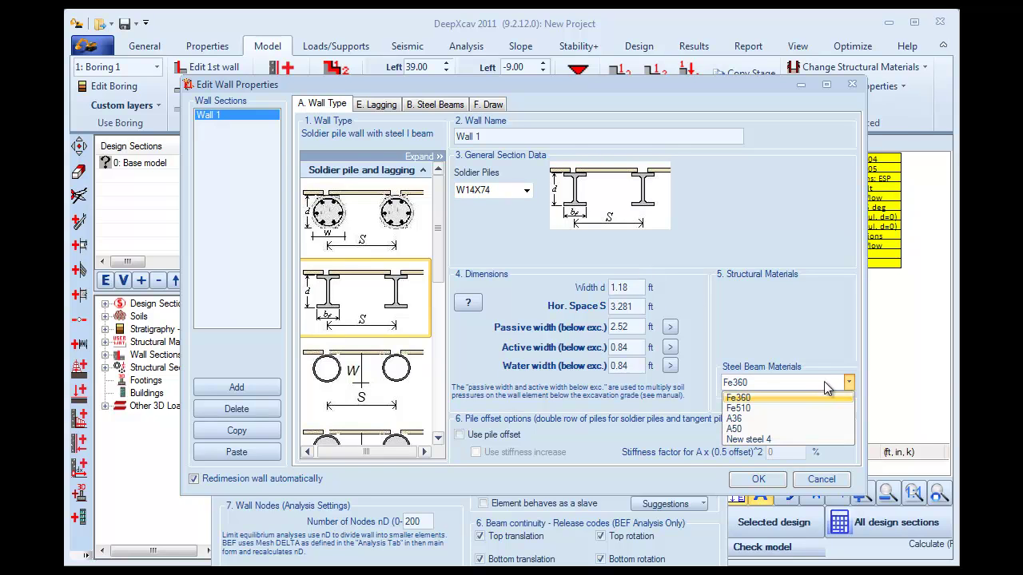
pyautogui.click(747, 432)
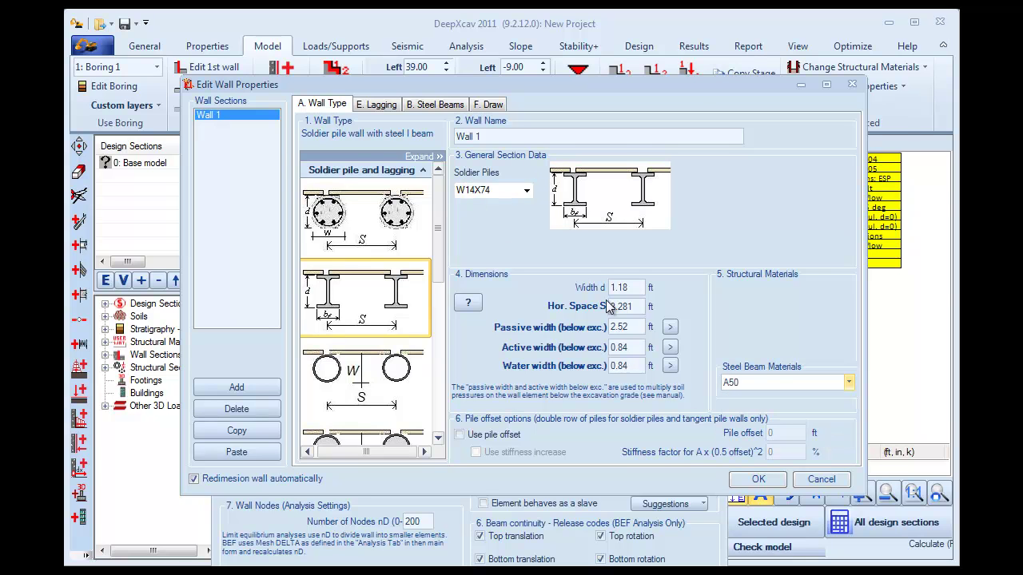
pyautogui.moveTo(639, 307); pyautogui.dragTo(604, 311)
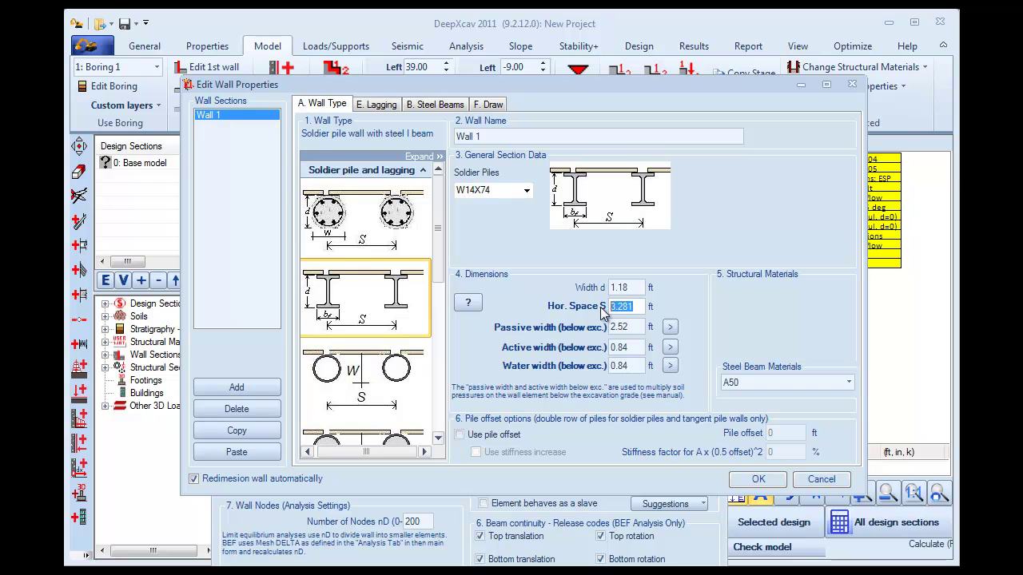
pyautogui.write('6')
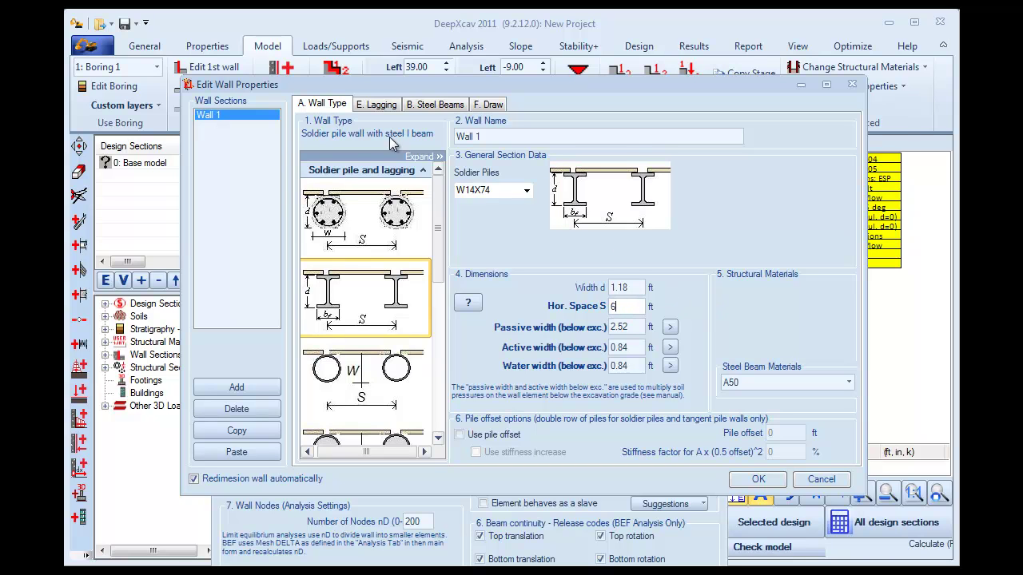
# - Set the timber lagging thickness to 3 in and accept the wall section properties
pyautogui.click(383, 104)
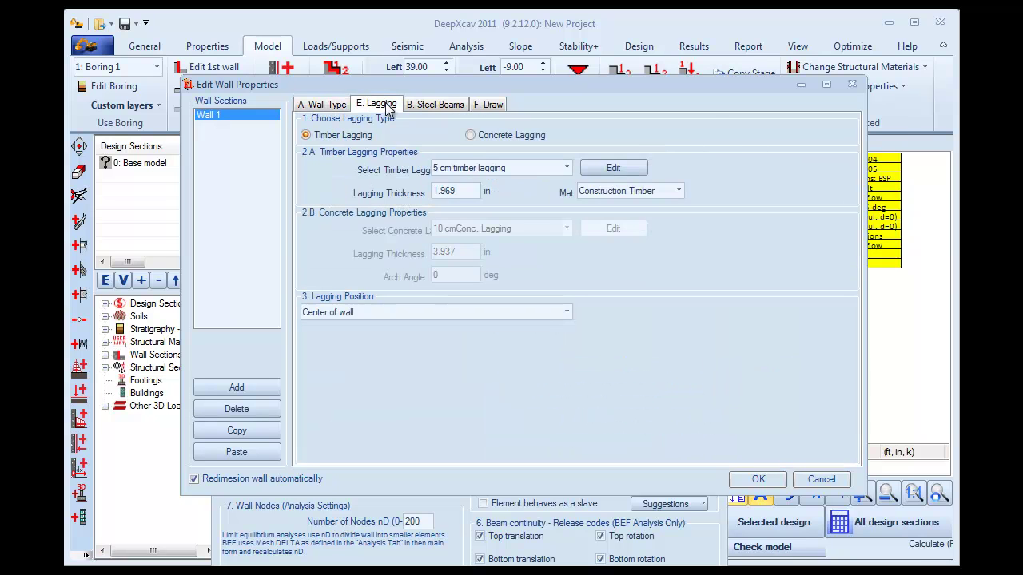
pyautogui.click(566, 168)
pyautogui.click(567, 168)
pyautogui.click(448, 191)
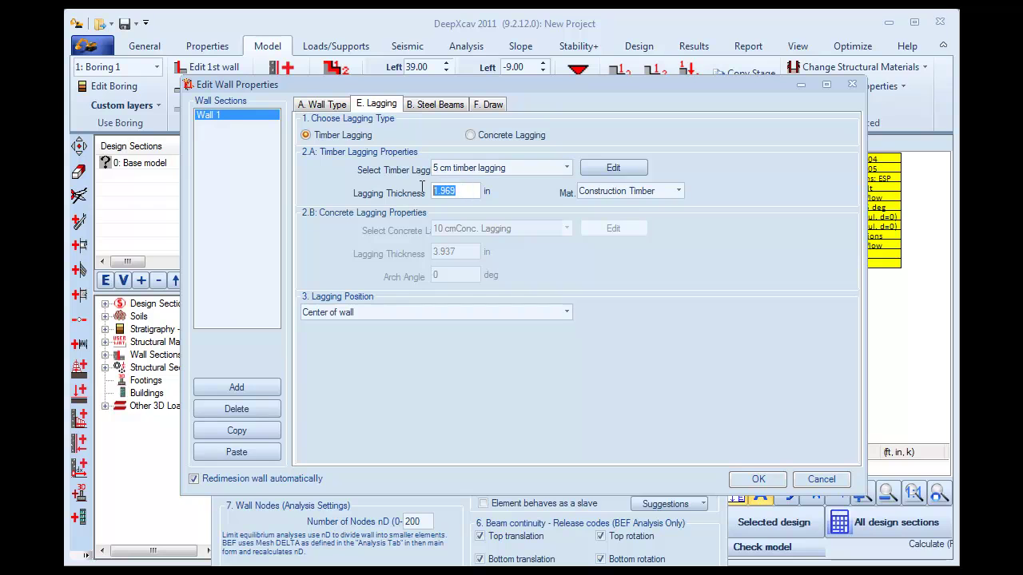
pyautogui.write('3')
pyautogui.click(758, 479)
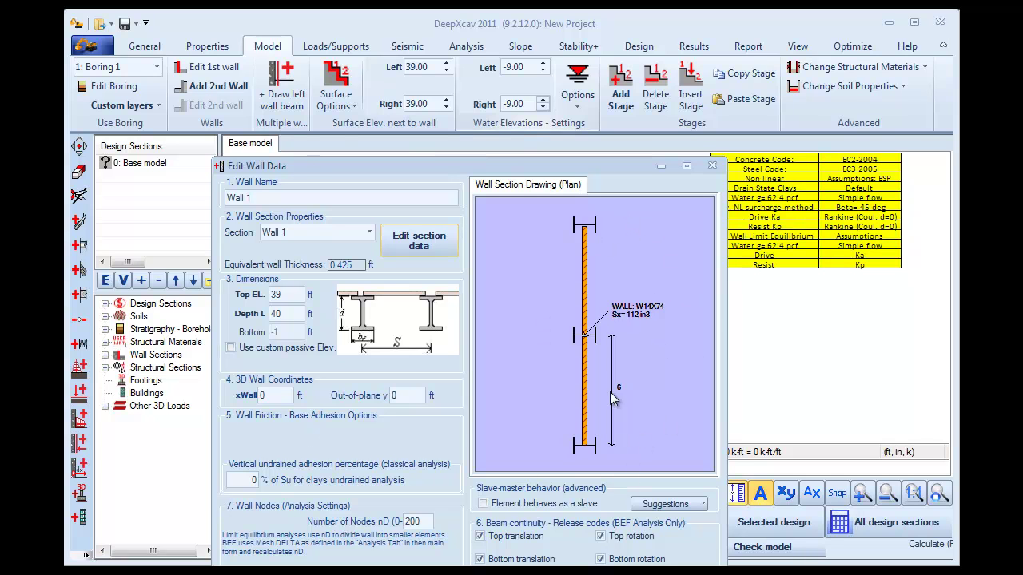
# - Accept the Wall 1 data and add construction stage 1 to the model
pyautogui.moveTo(507, 162); pyautogui.dragTo(519, 103)
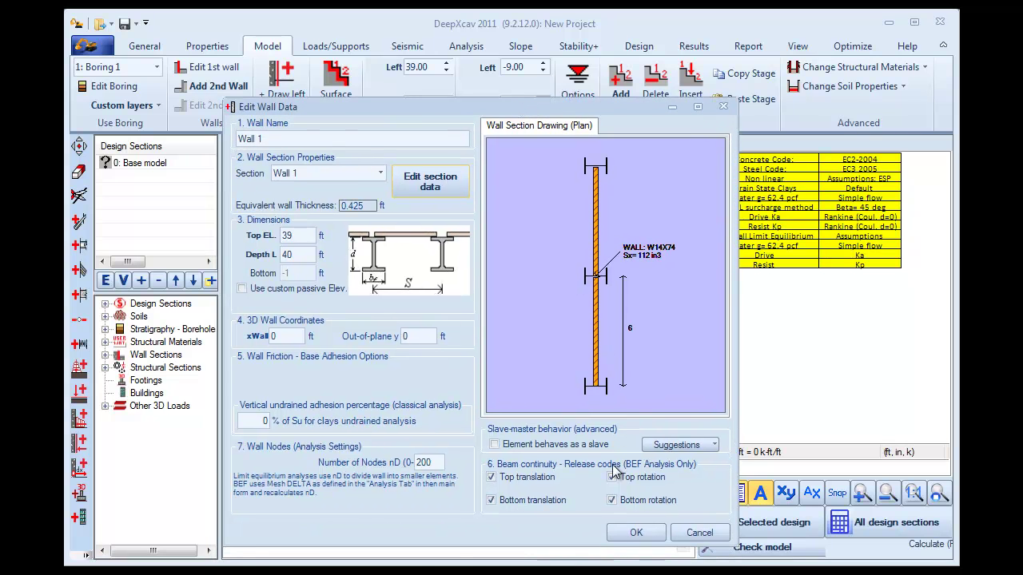
pyautogui.click(633, 536)
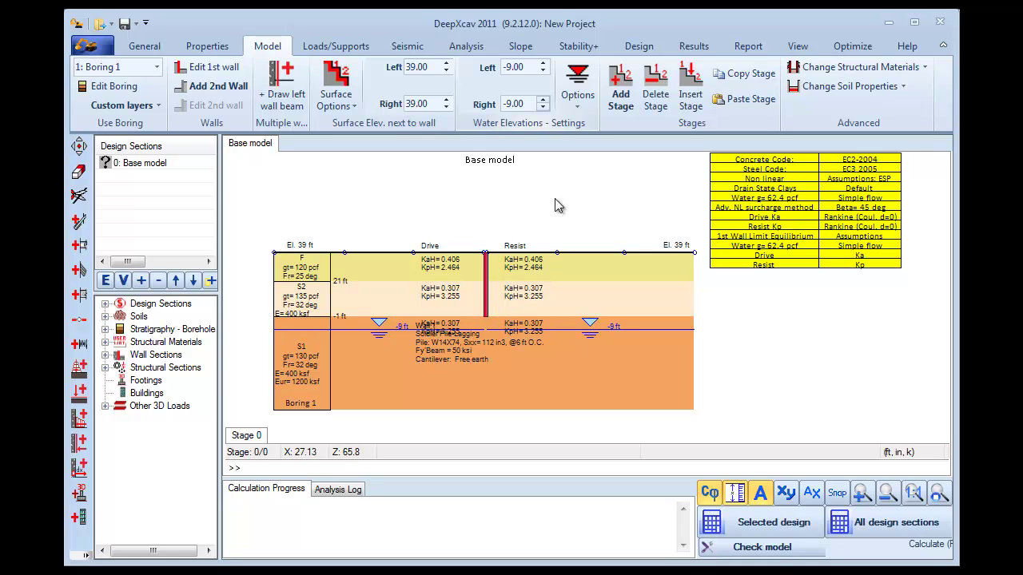
pyautogui.click(623, 94)
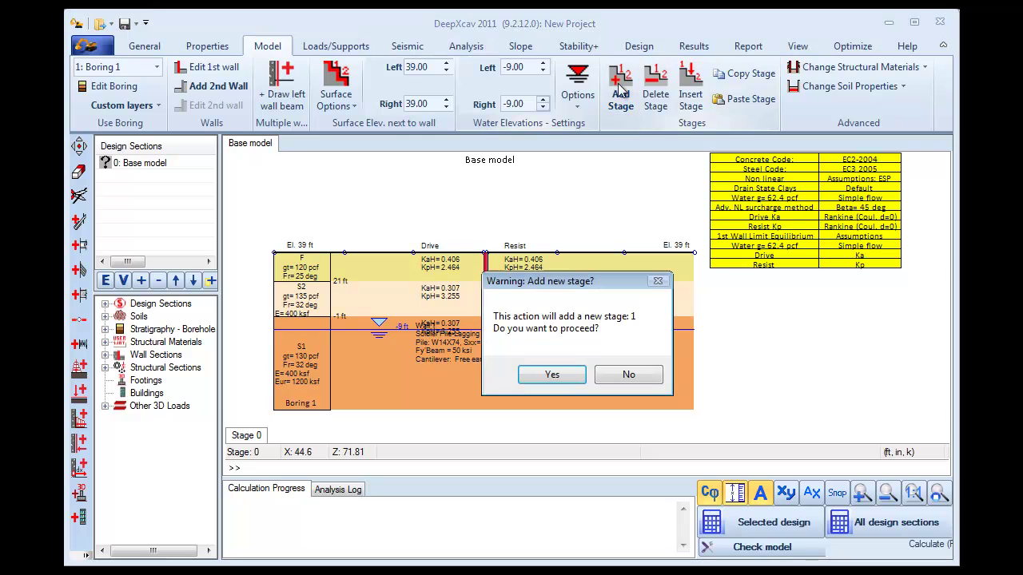
pyautogui.click(552, 375)
pyautogui.click(276, 436)
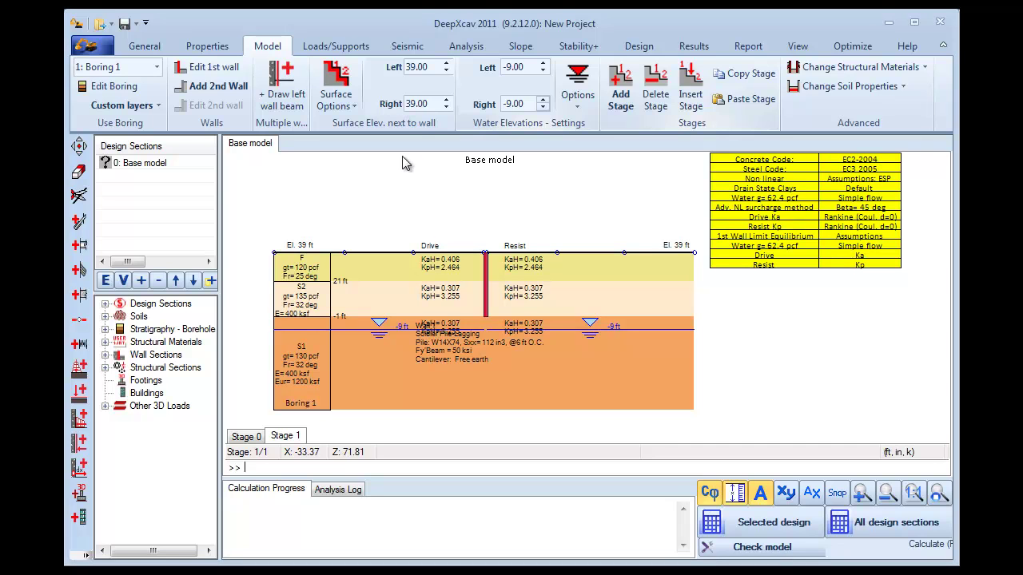
# - Set the surface elevation on the right side of the wall to 31 ft for Stage 1
pyautogui.click(410, 102)
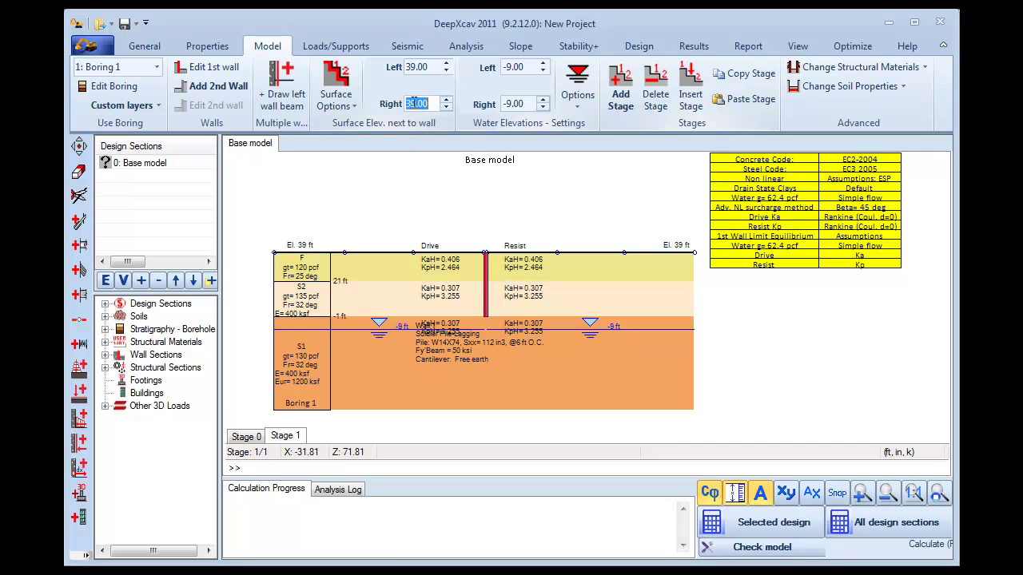
pyautogui.write('31')
pyautogui.press('Return')
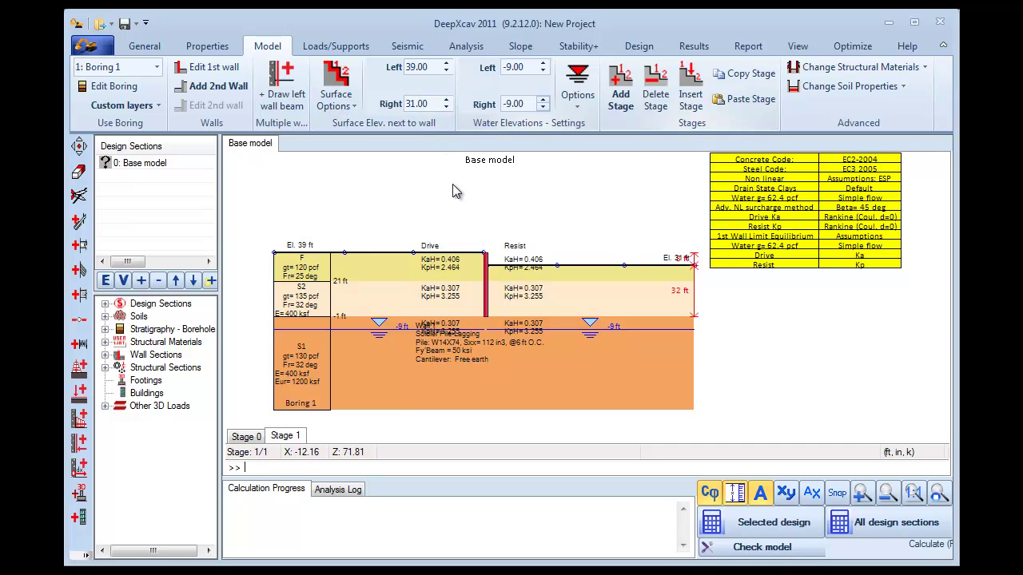
# - Slope the right excavation surface at an angle of -35.05 degrees with no offset, for this stage only
pyautogui.rightClick(558, 289)
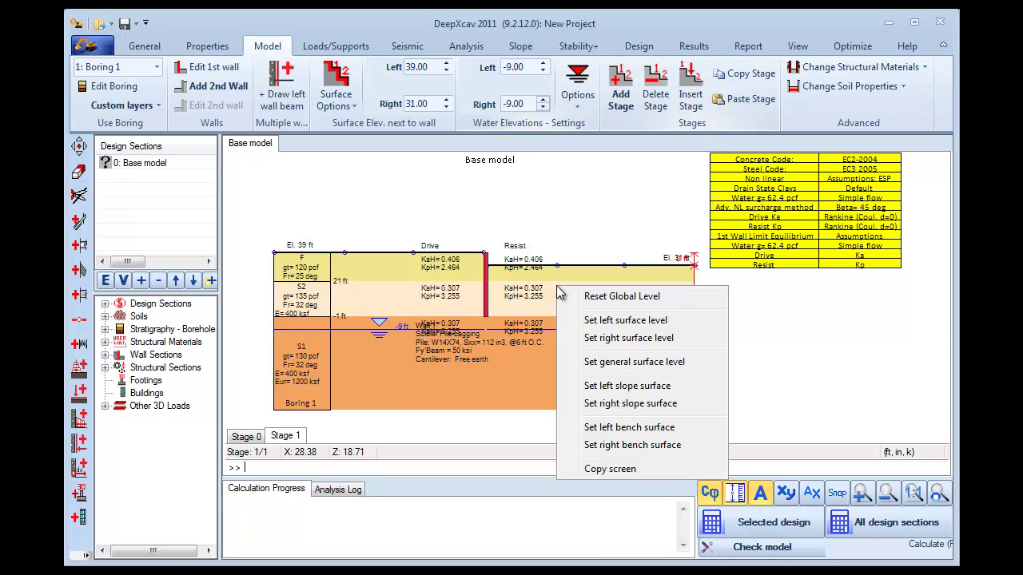
pyautogui.click(632, 408)
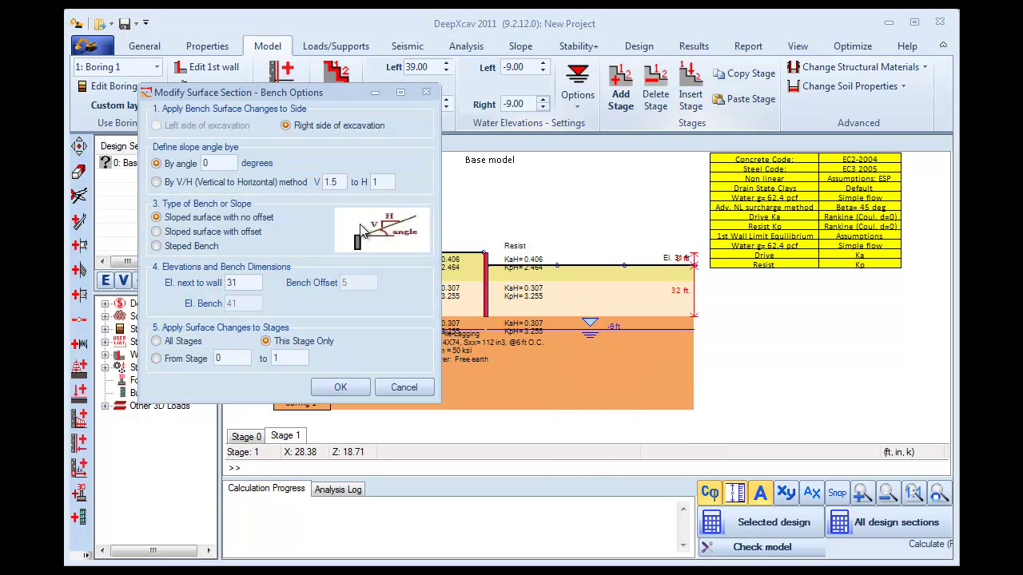
pyautogui.moveTo(230, 99); pyautogui.dragTo(396, 142)
pyautogui.click(374, 208)
pyautogui.doubleClick(370, 208)
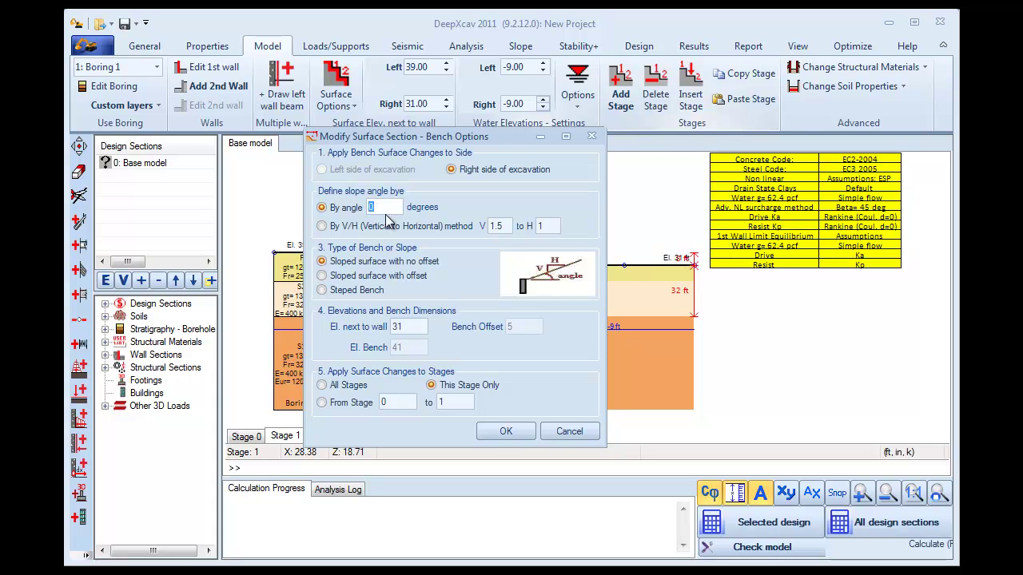
pyautogui.write('-35.05')
pyautogui.click(507, 431)
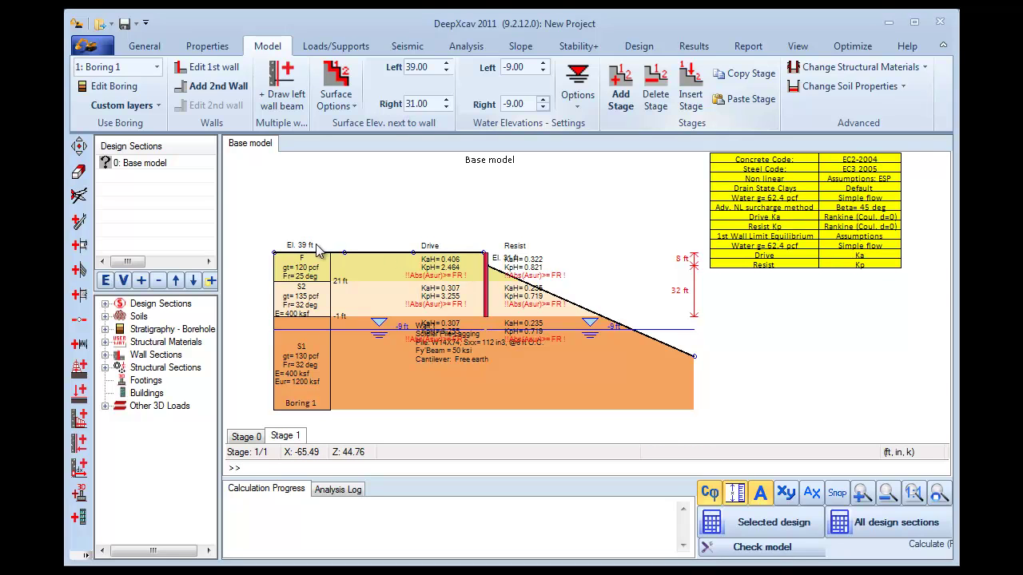
# - Add a distributed surface load on the retained ground left of the wall, from X -20.5 ft to X -0.5 ft
pyautogui.click(78, 369)
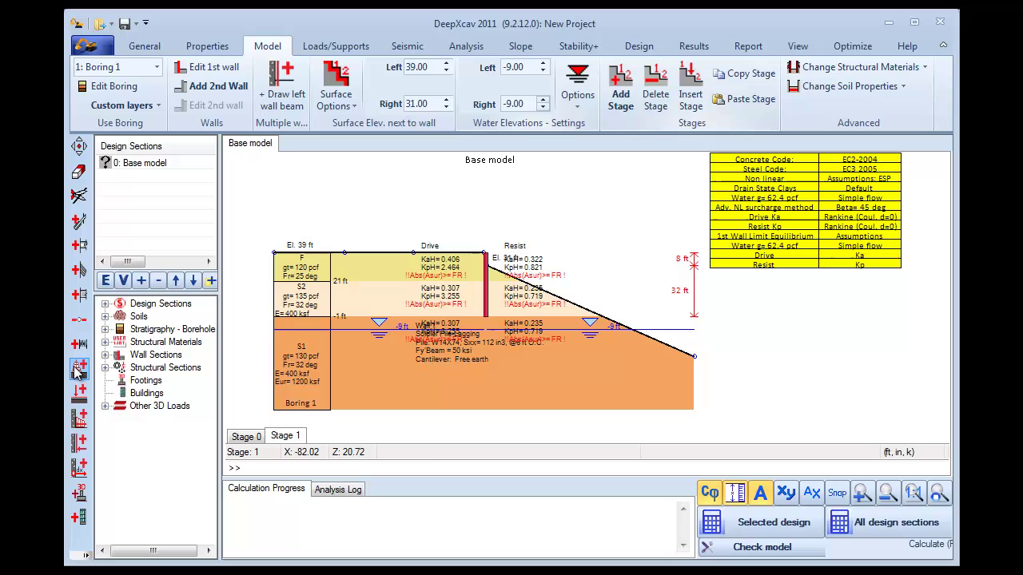
pyautogui.click(414, 252)
pyautogui.click(479, 251)
pyautogui.moveTo(472, 116); pyautogui.dragTo(472, 78)
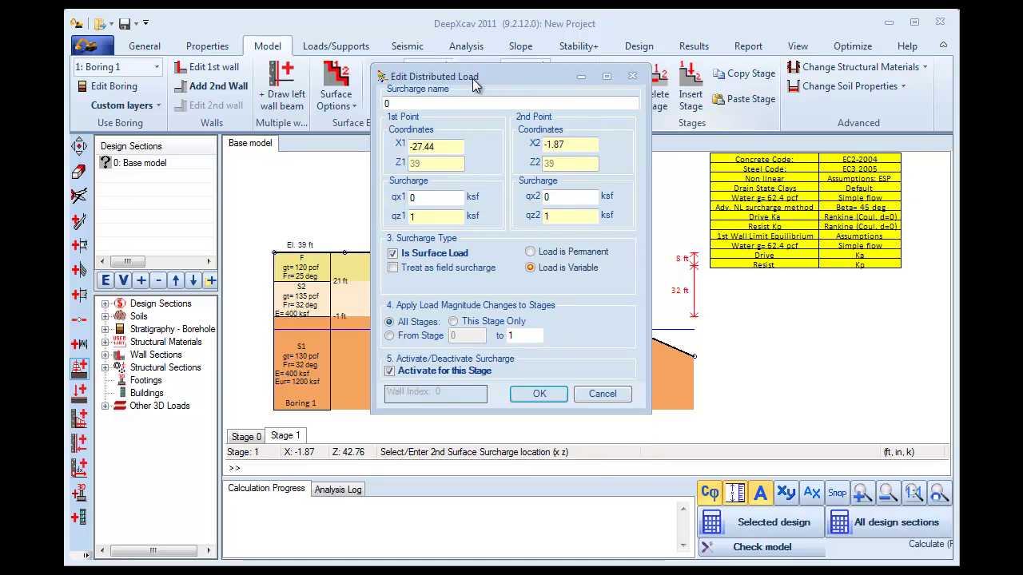
pyautogui.moveTo(459, 146); pyautogui.dragTo(416, 146)
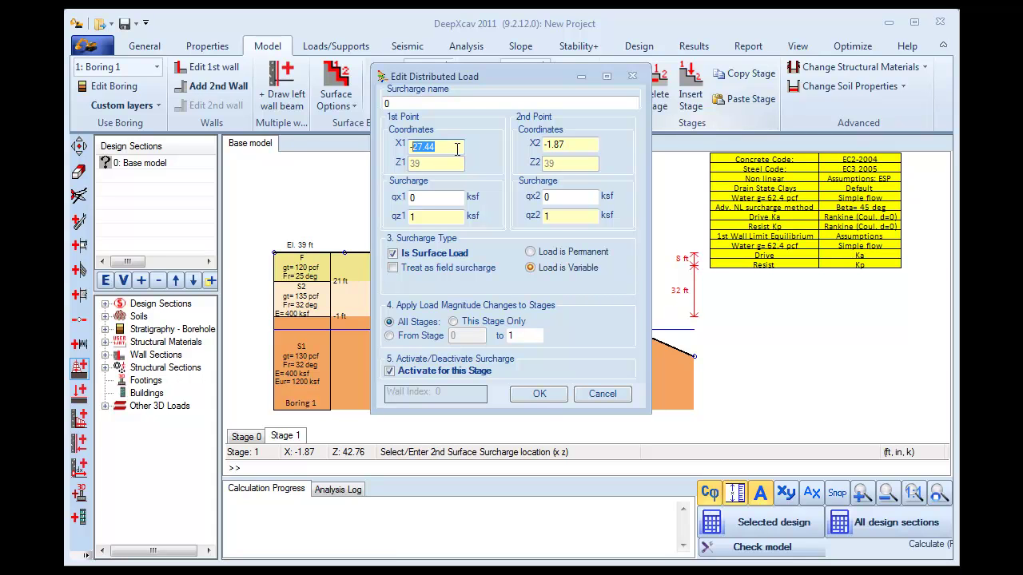
pyautogui.write('20.5')
pyautogui.moveTo(566, 144); pyautogui.dragTo(546, 144)
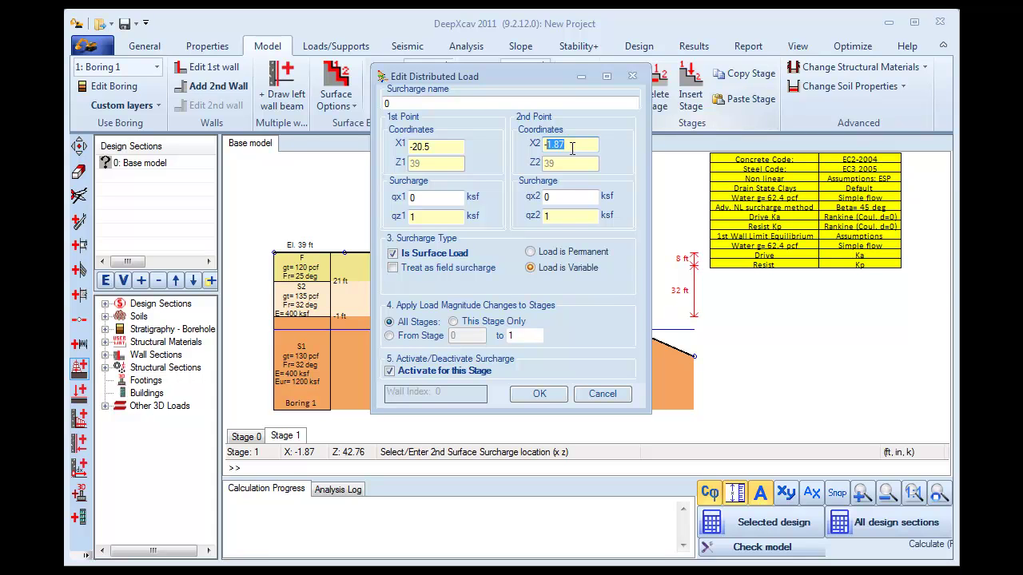
pyautogui.write('0.5')
# - Set the vertical surcharge to 0.6 ksf at both load points and accept the distributed load
pyautogui.doubleClick(421, 216)
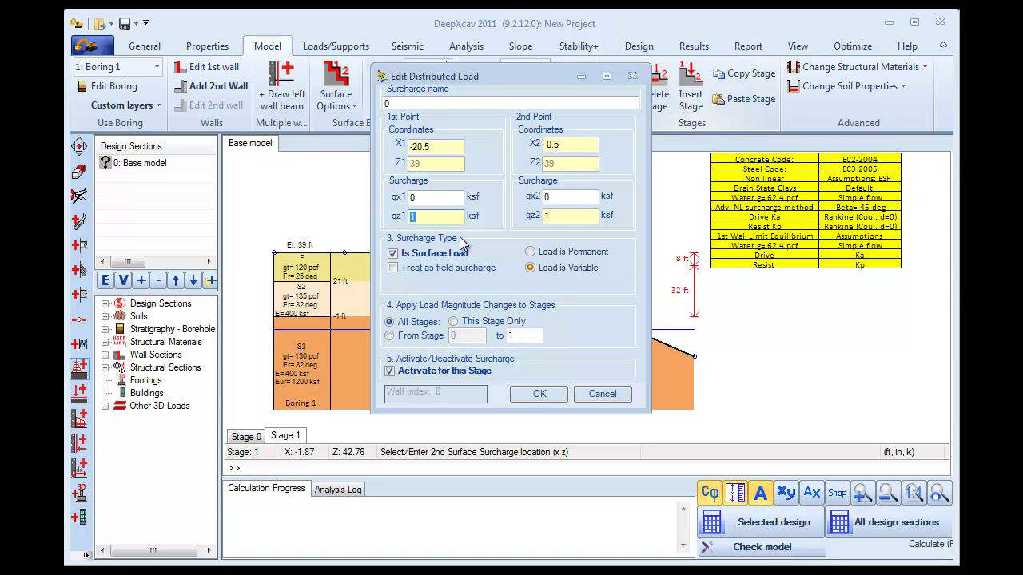
pyautogui.write('0.6')
pyautogui.doubleClick(534, 217)
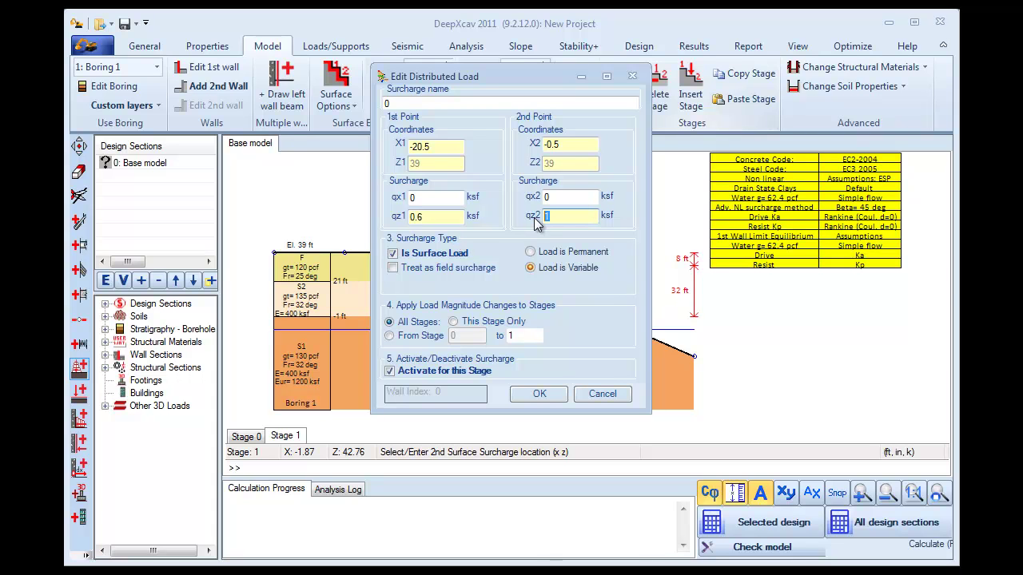
pyautogui.write('0.6')
pyautogui.click(537, 394)
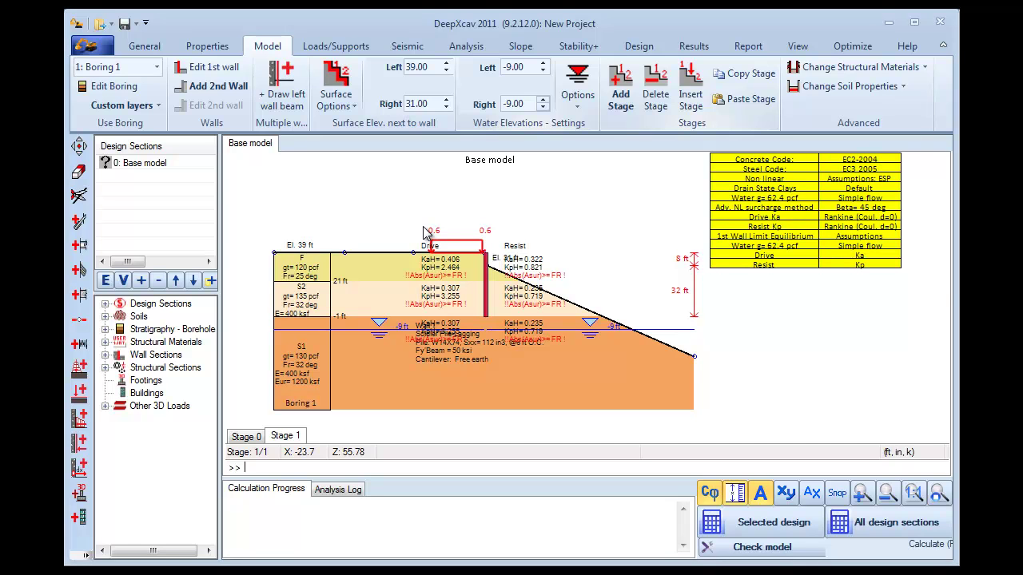
# - Add construction stage 2 and draw a raker about 35 ft long from the upper wall down to the right slope
pyautogui.click(620, 88)
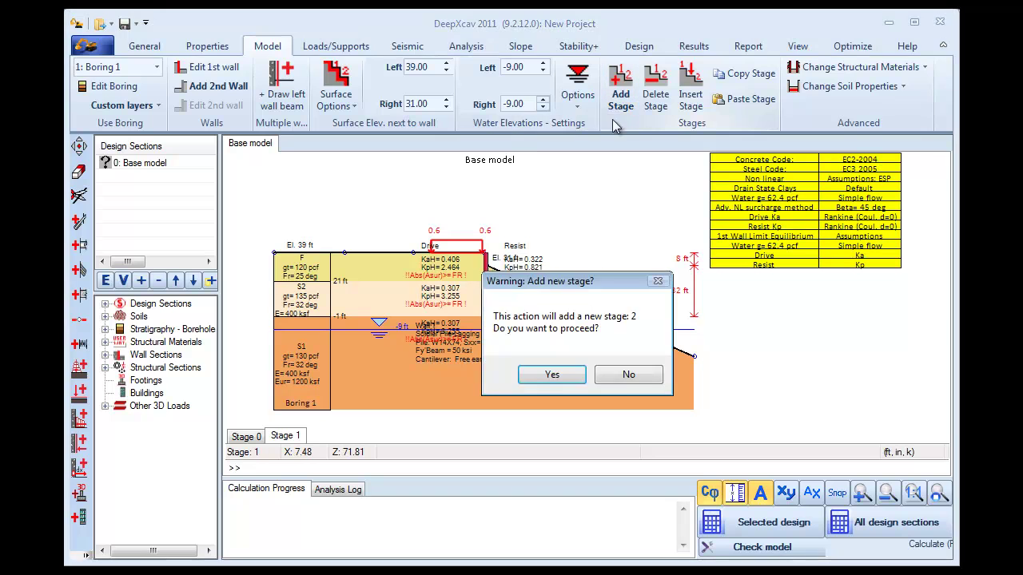
pyautogui.click(562, 374)
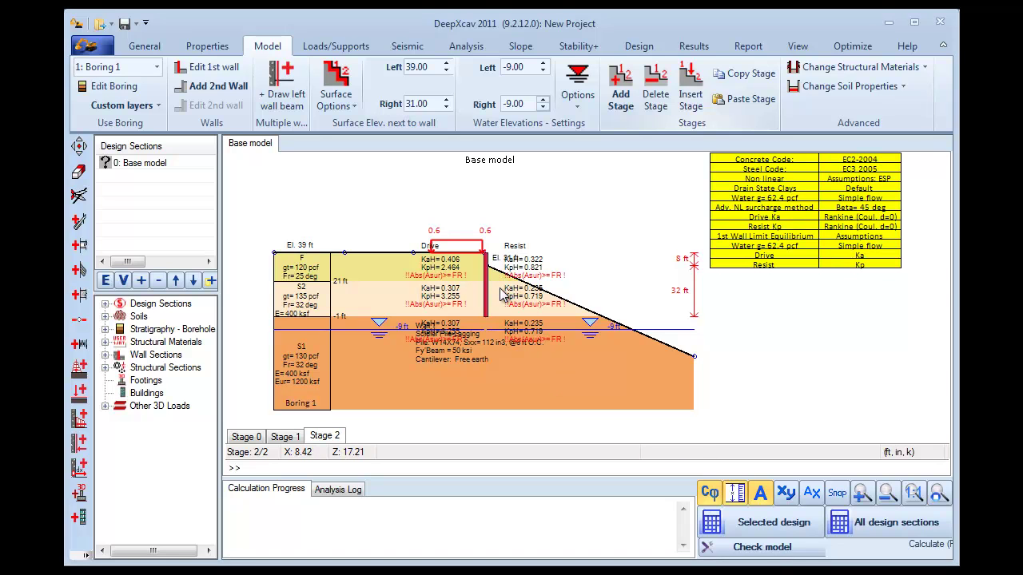
pyautogui.click(79, 271)
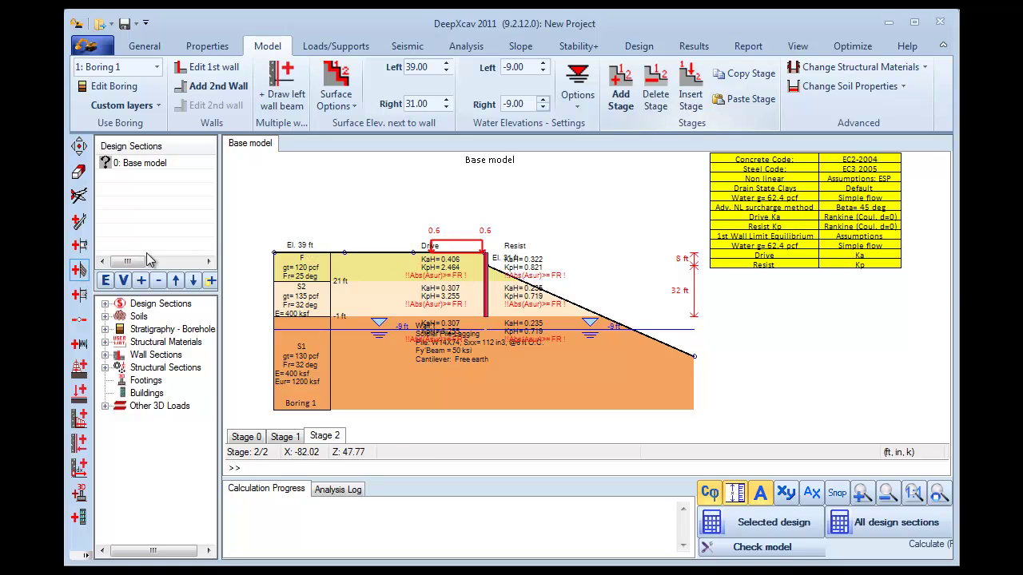
pyautogui.click(486, 265)
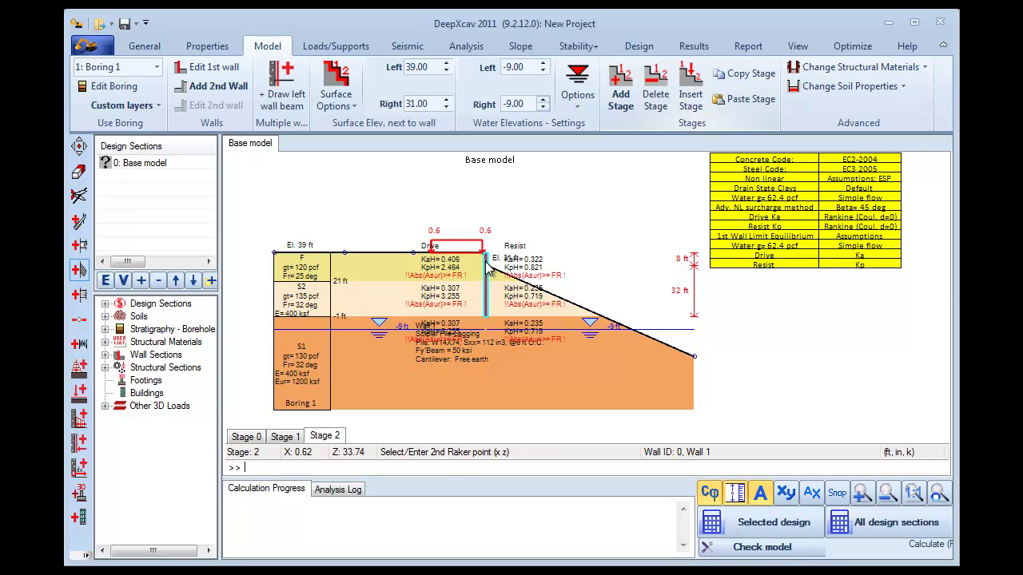
pyautogui.click(570, 302)
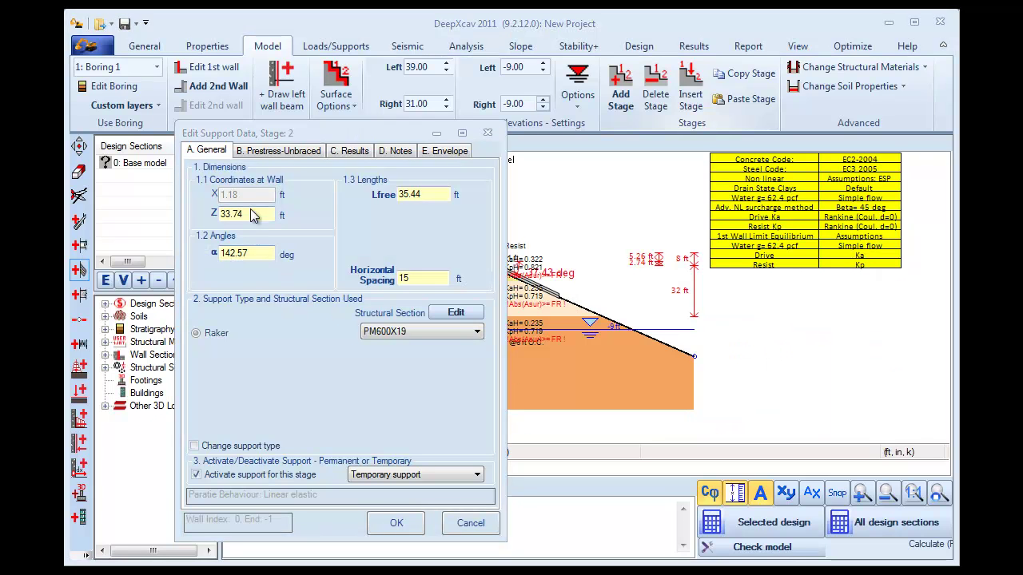
# - Set the raker's wall elevation Z to 33 ft, free length to 45 ft, angle to 145 degrees and horizontal spacing to 12 ft
pyautogui.moveTo(246, 214); pyautogui.dragTo(235, 216)
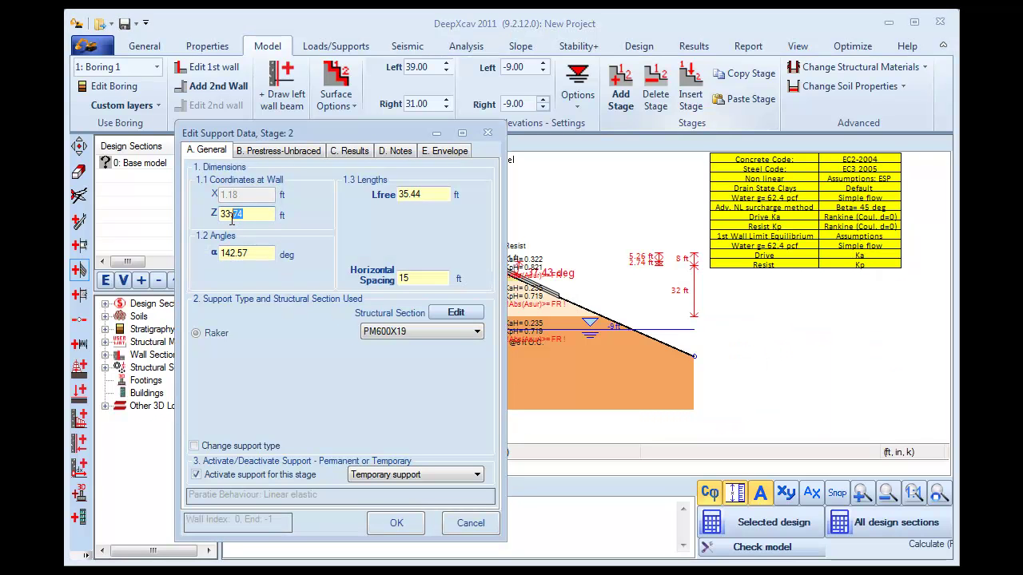
pyautogui.press('BackSpace')
pyautogui.doubleClick(429, 194)
pyautogui.write('45')
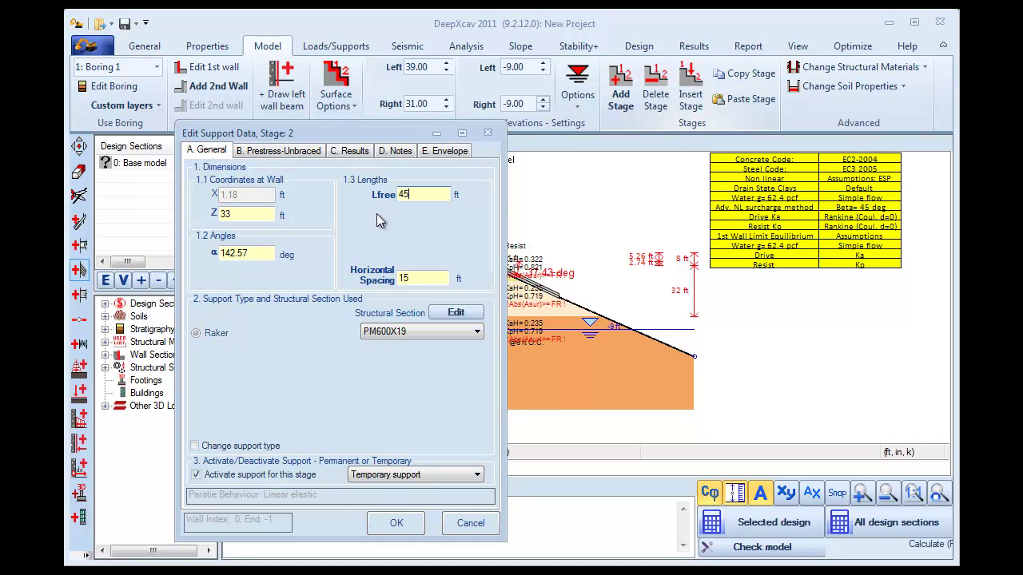
pyautogui.moveTo(254, 252); pyautogui.dragTo(229, 253)
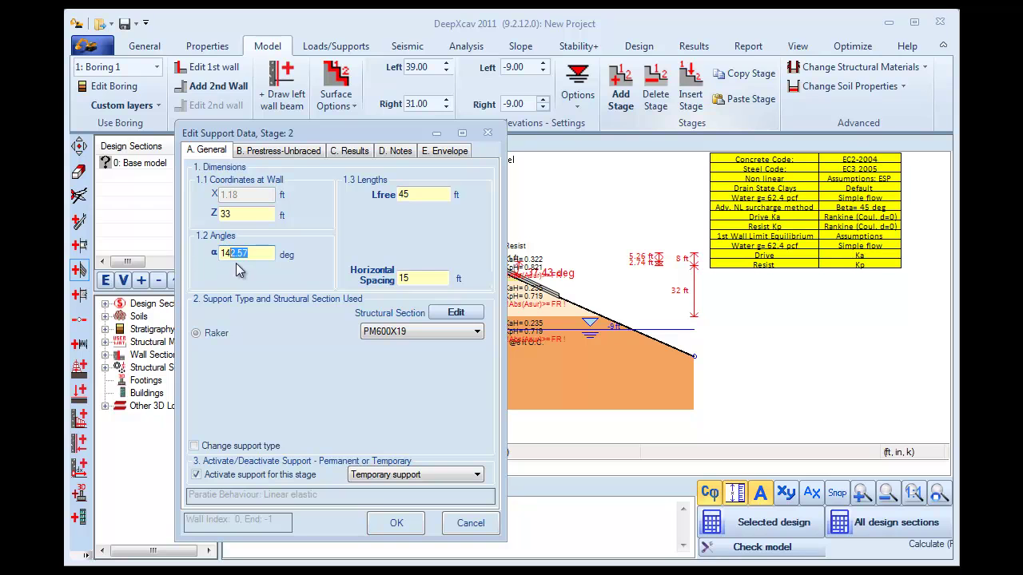
pyautogui.moveTo(412, 277); pyautogui.dragTo(404, 273)
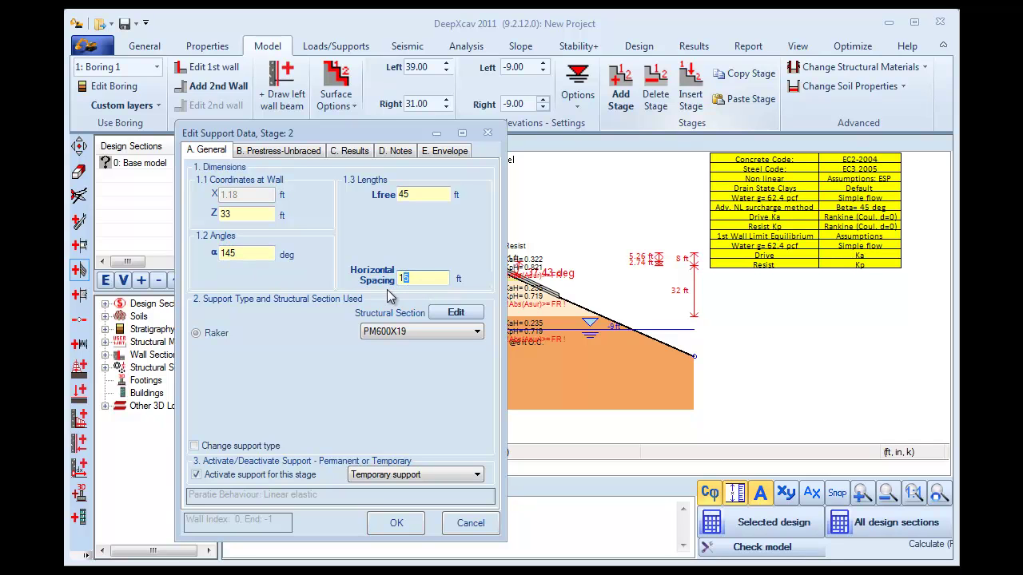
# - Add a new strut section using the steel I-section W14X109 and accept the strut section list
pyautogui.click(457, 317)
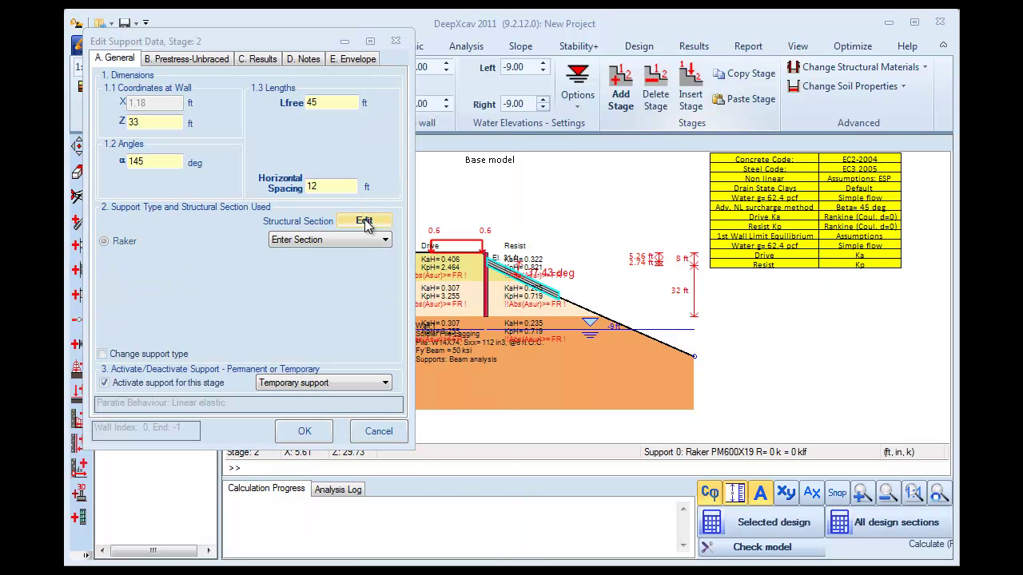
pyautogui.click(364, 223)
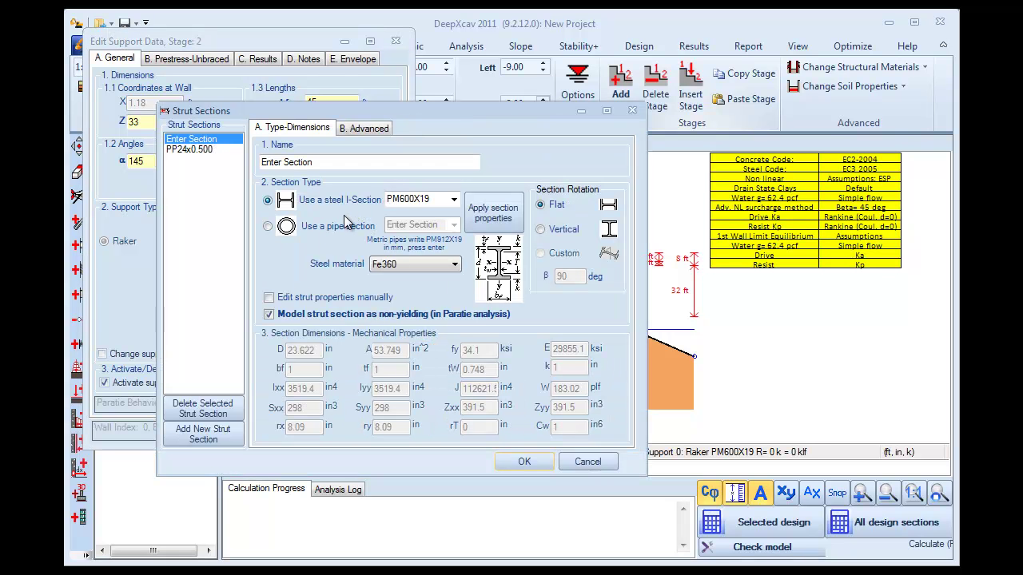
pyautogui.click(190, 436)
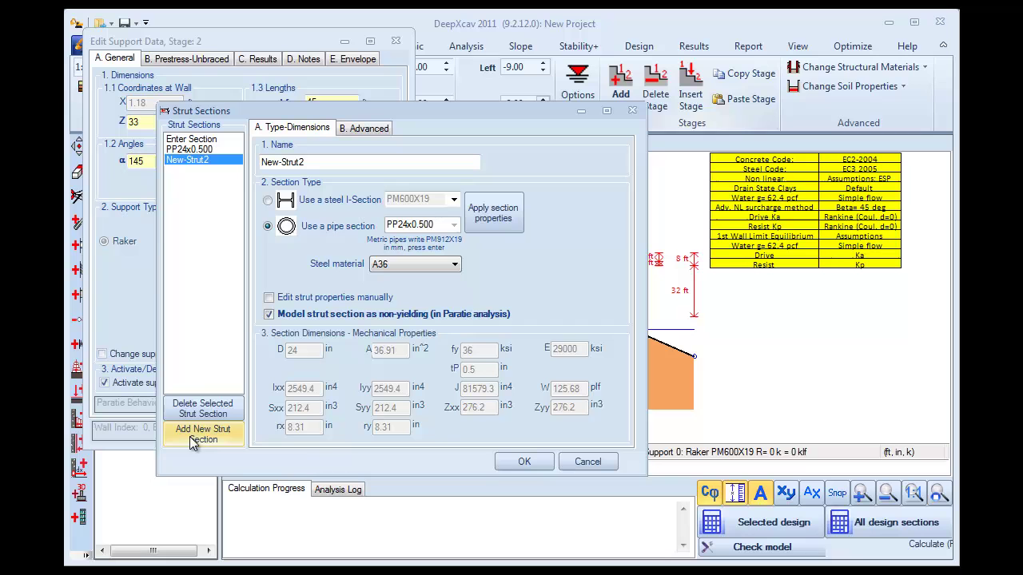
pyautogui.click(267, 201)
pyautogui.click(453, 199)
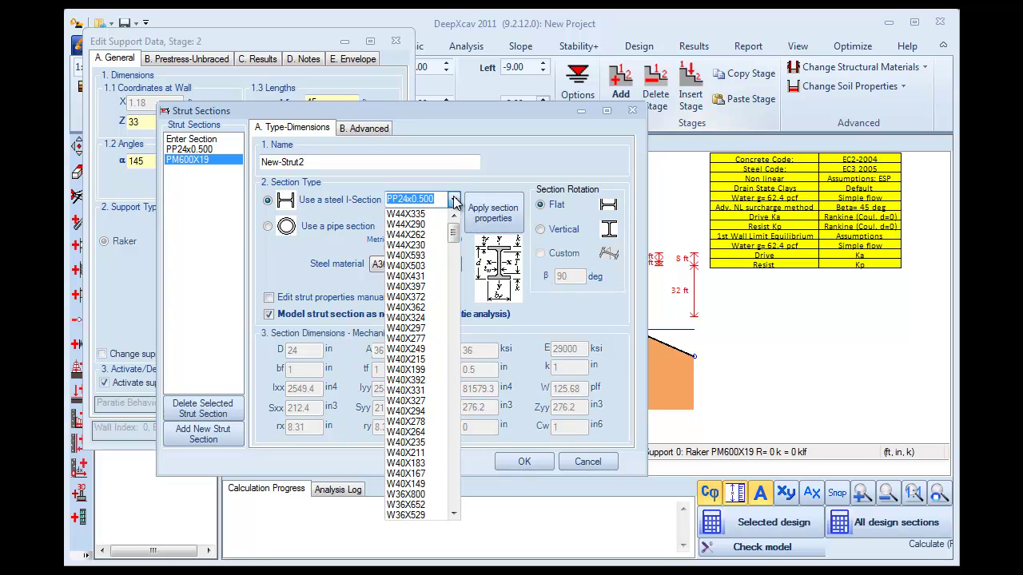
pyautogui.scroll(-1, 432, 416)
pyautogui.scroll(-11, 429, 415)
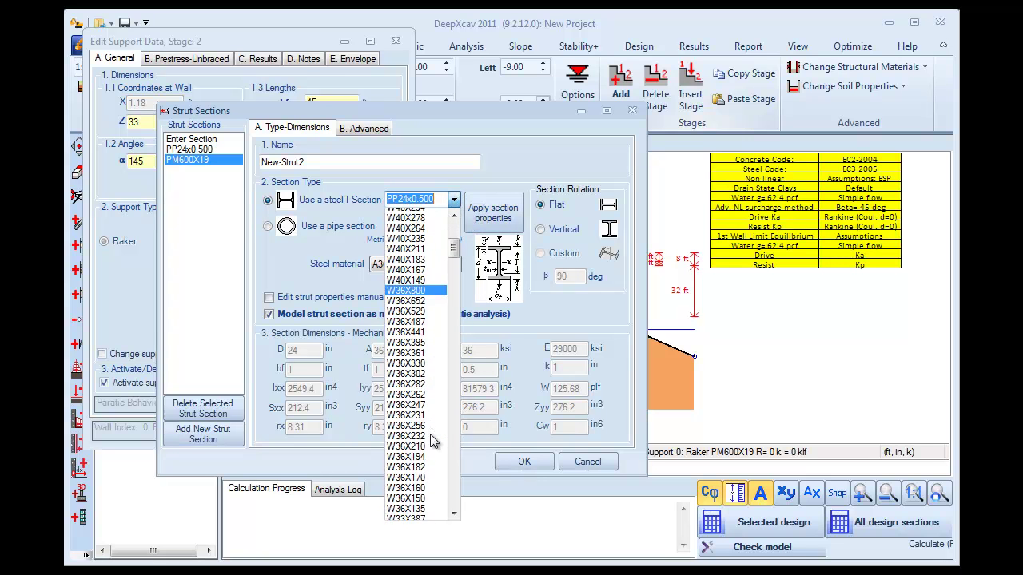
pyautogui.scroll(-13, 427, 445)
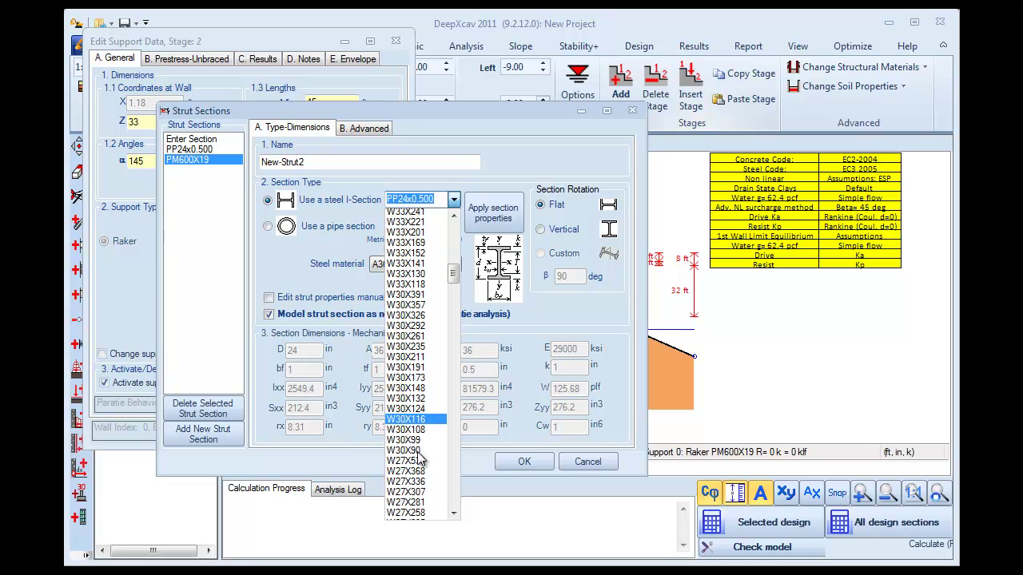
pyautogui.scroll(-15, 421, 467)
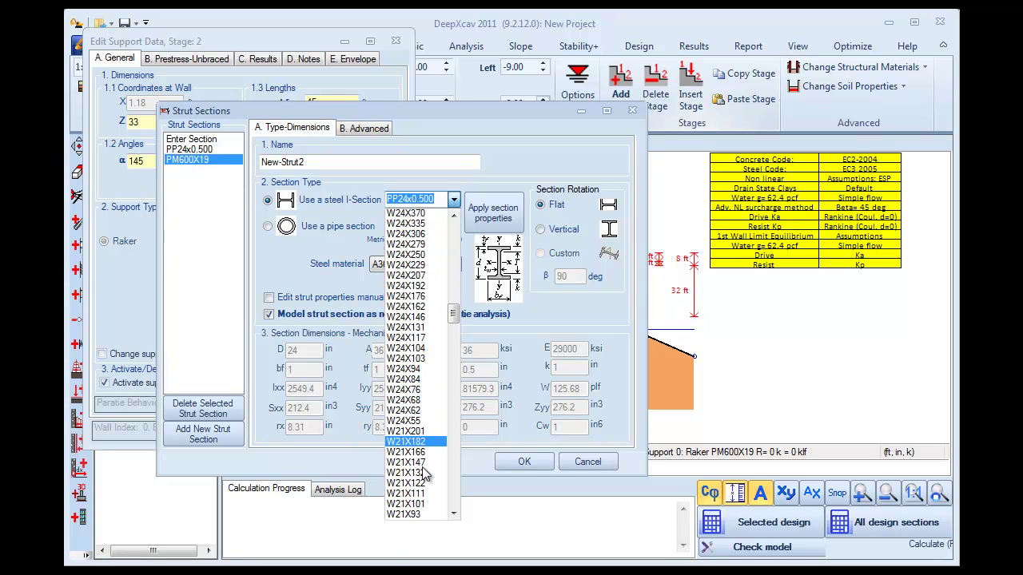
pyautogui.scroll(-9, 423, 477)
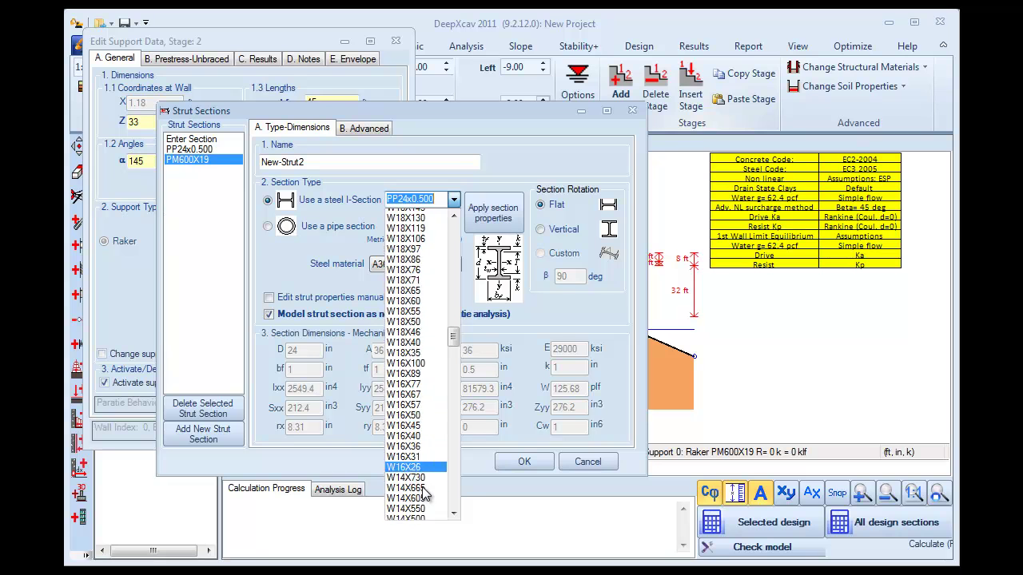
pyautogui.scroll(-6, 424, 483)
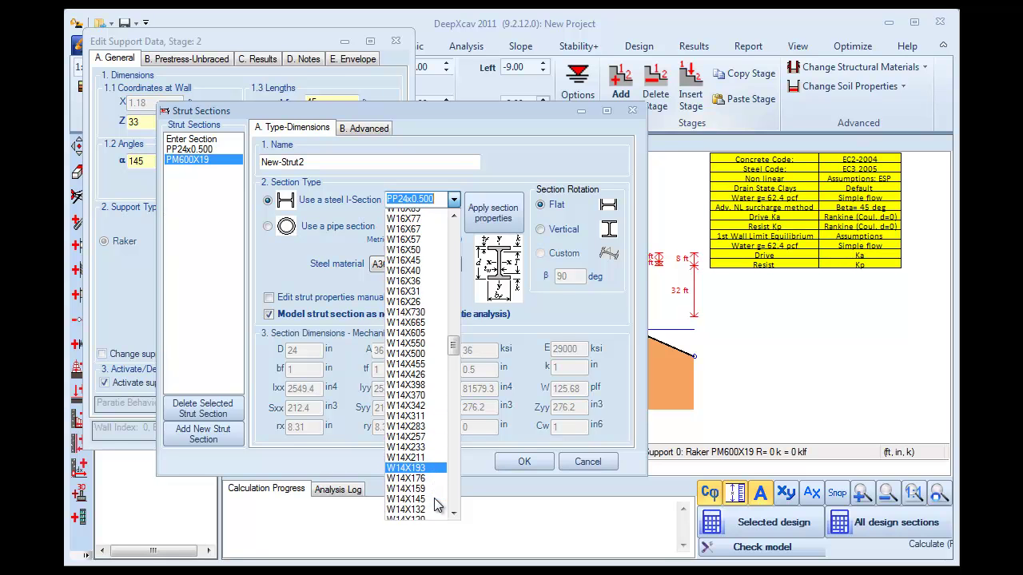
pyautogui.click(420, 464)
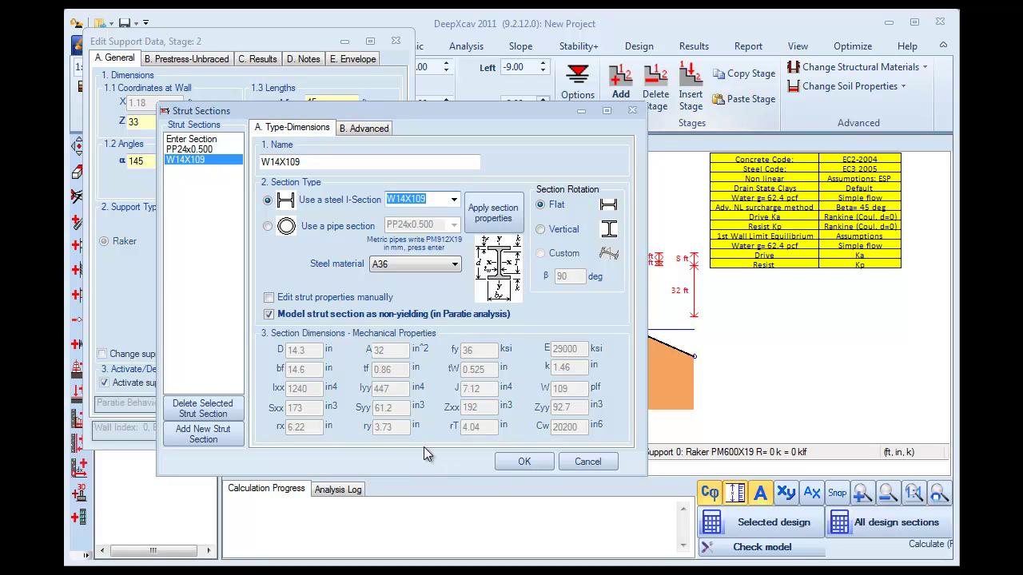
pyautogui.click(521, 464)
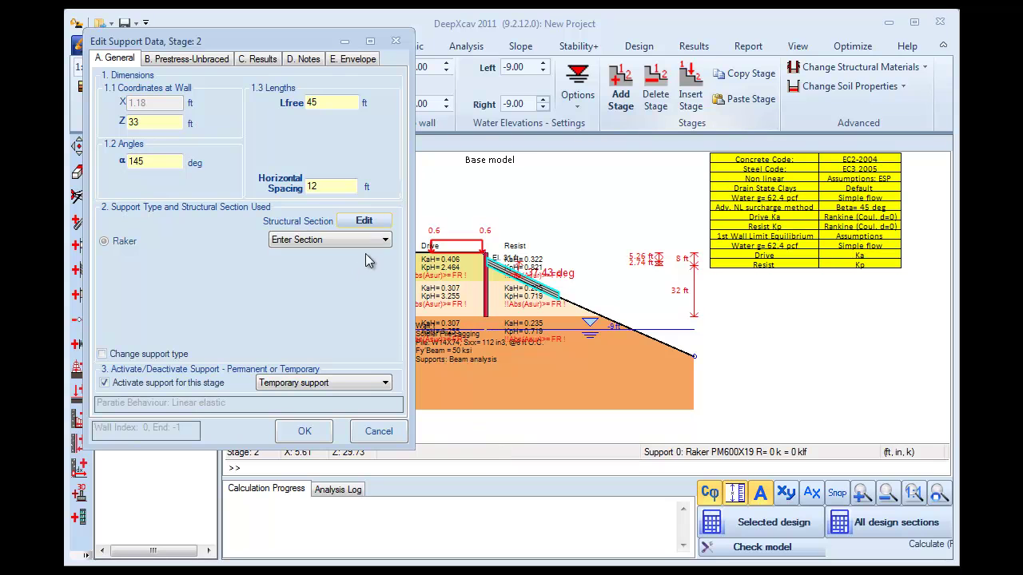
# - Assign the W14X109 section to the stage 2 raker and accept its support data
pyautogui.click(382, 239)
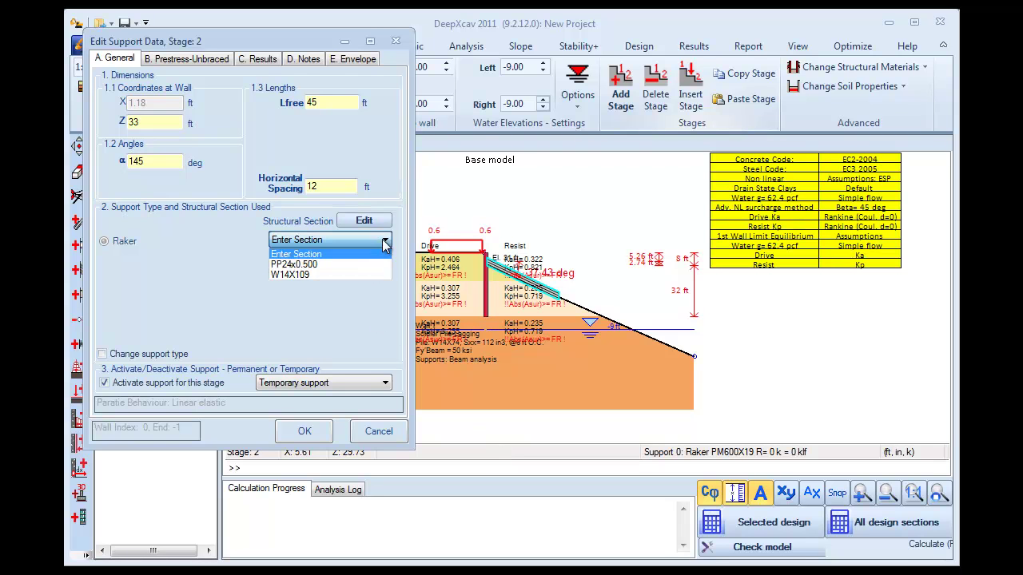
pyautogui.click(313, 276)
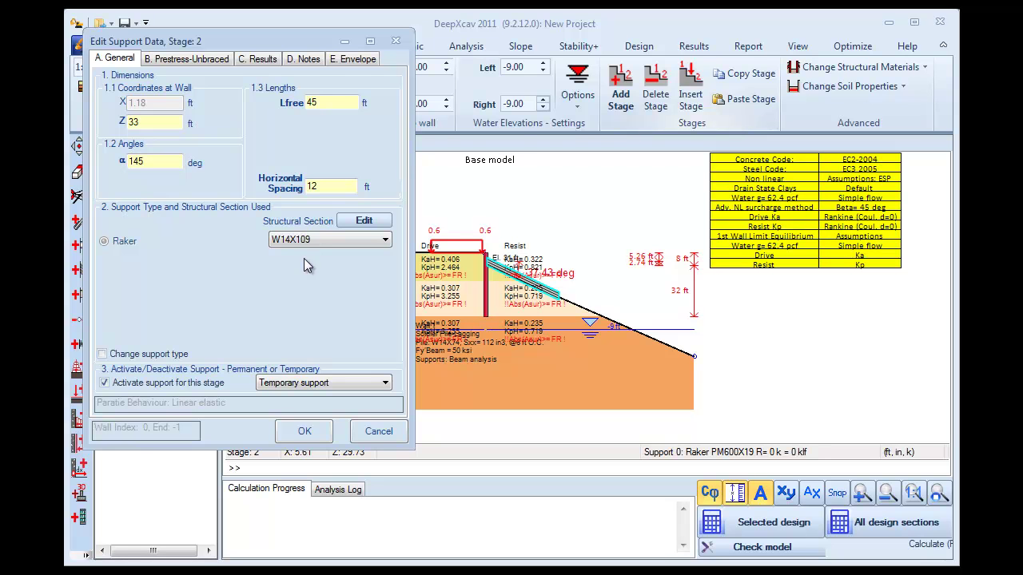
pyautogui.click(304, 432)
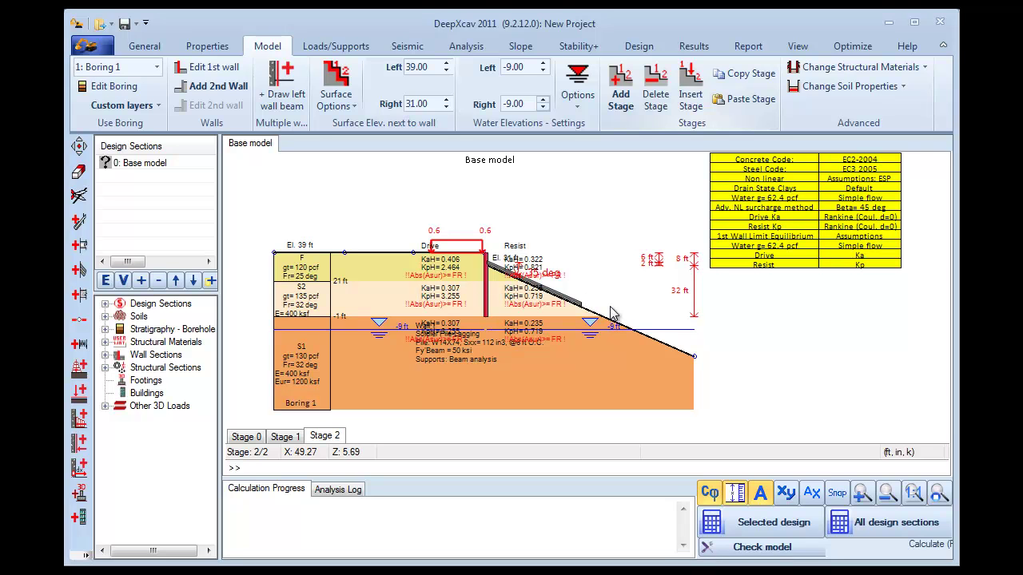
# - Add construction stage 3 and set the surface elevation on the wall's right side to 19 ft
pyautogui.click(624, 90)
pyautogui.click(562, 373)
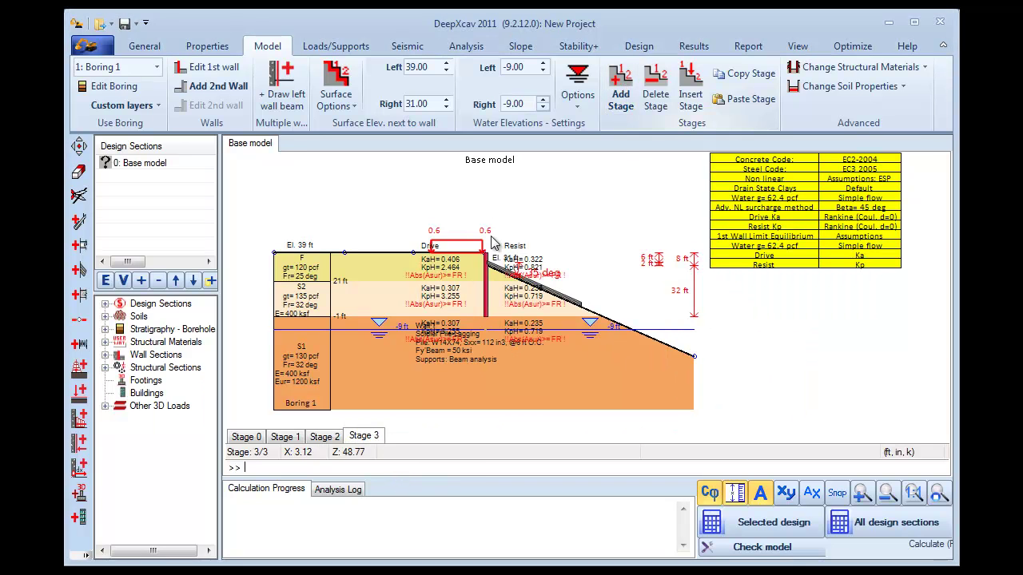
pyautogui.click(418, 100)
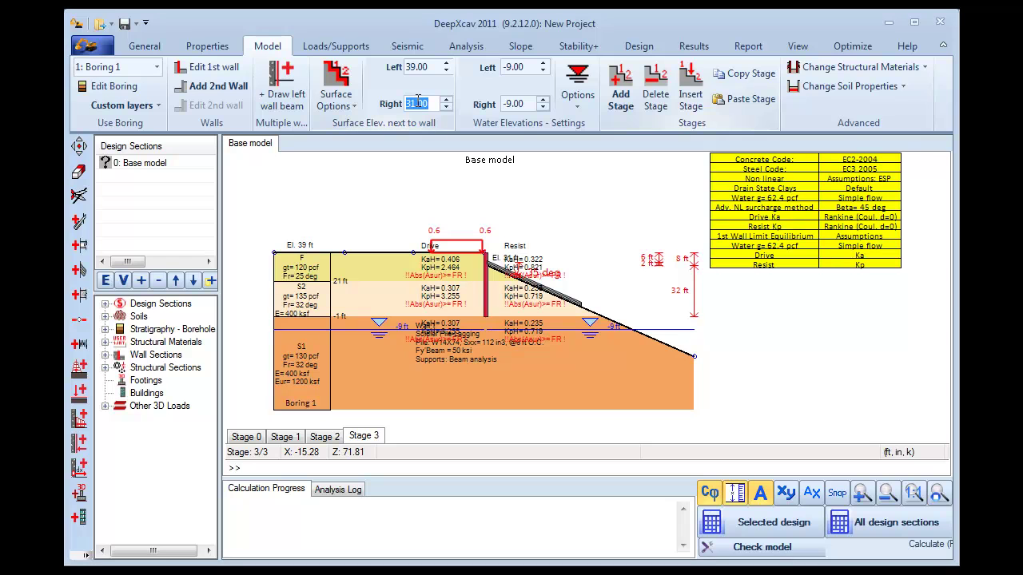
pyautogui.write('19')
pyautogui.press('Return')
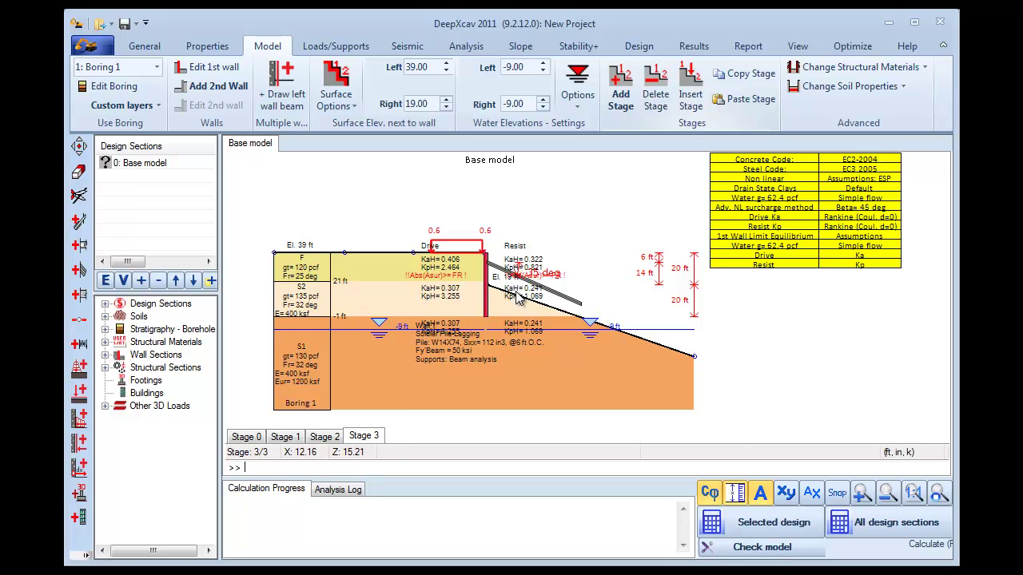
# - Set the right-side slope angle to -15.027 degrees with no offset, for stage 3 only
pyautogui.rightClick(566, 258)
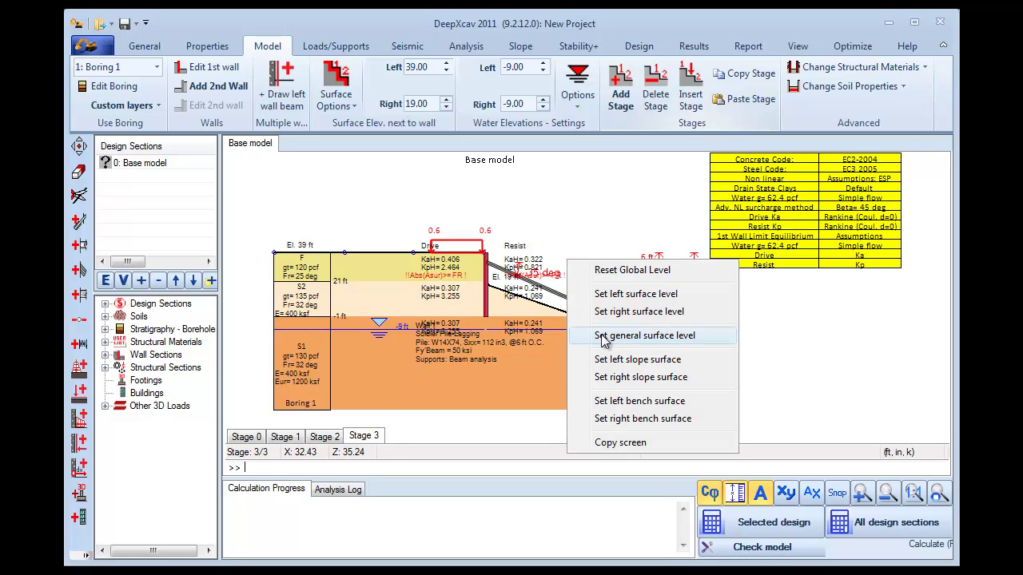
pyautogui.click(644, 379)
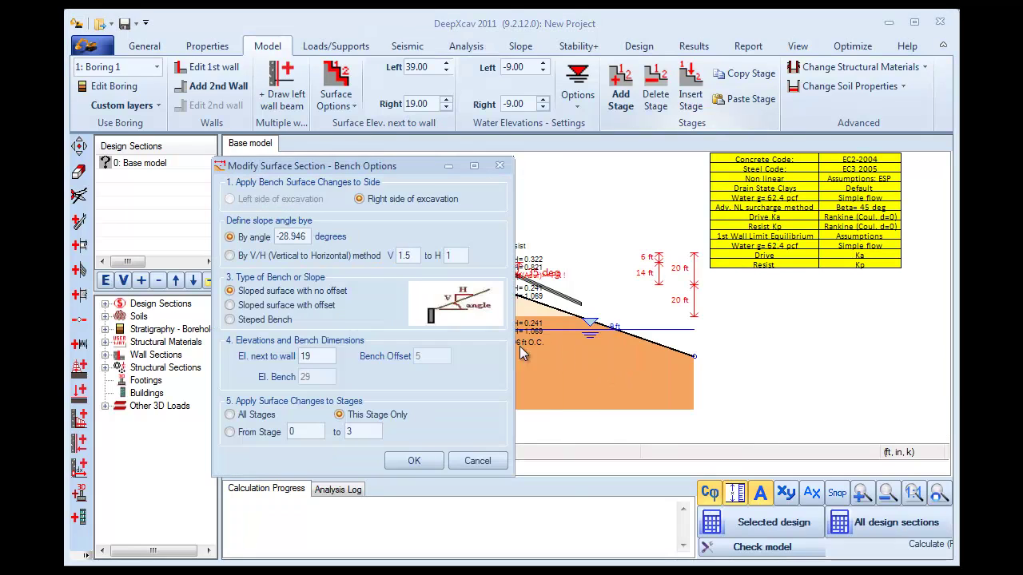
pyautogui.moveTo(280, 236); pyautogui.dragTo(300, 242)
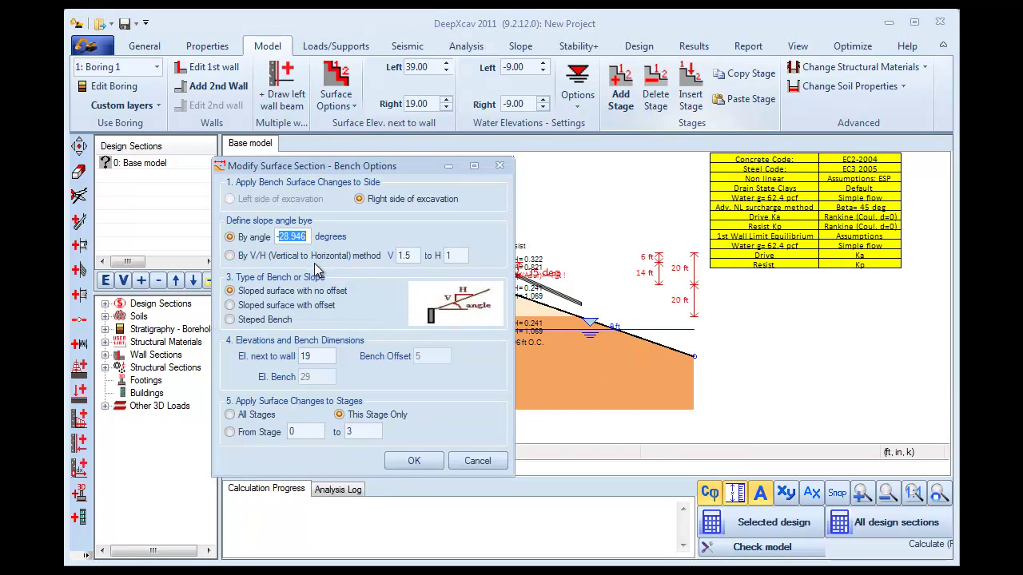
pyautogui.write('-15.027')
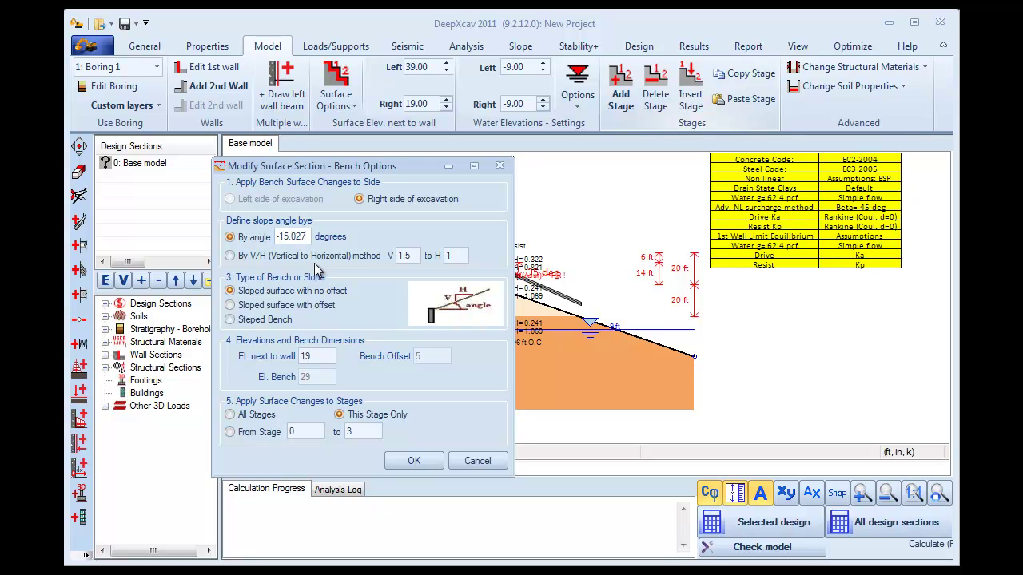
pyautogui.click(409, 462)
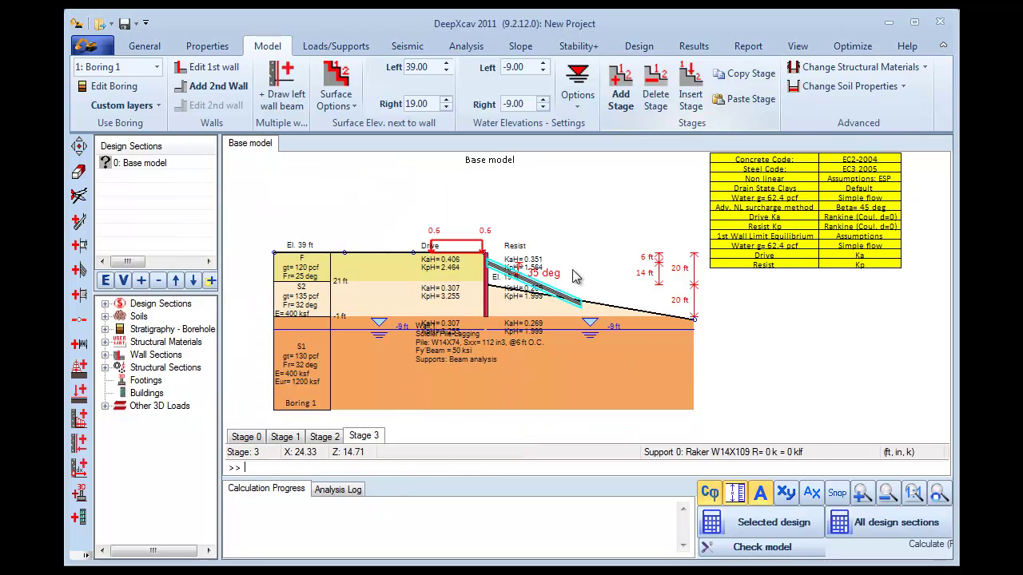
# - Add construction stage 4 and draw a second raker about 38 ft long from the wall at about Z 22.7 ft to the first raker's lower end
pyautogui.click(621, 89)
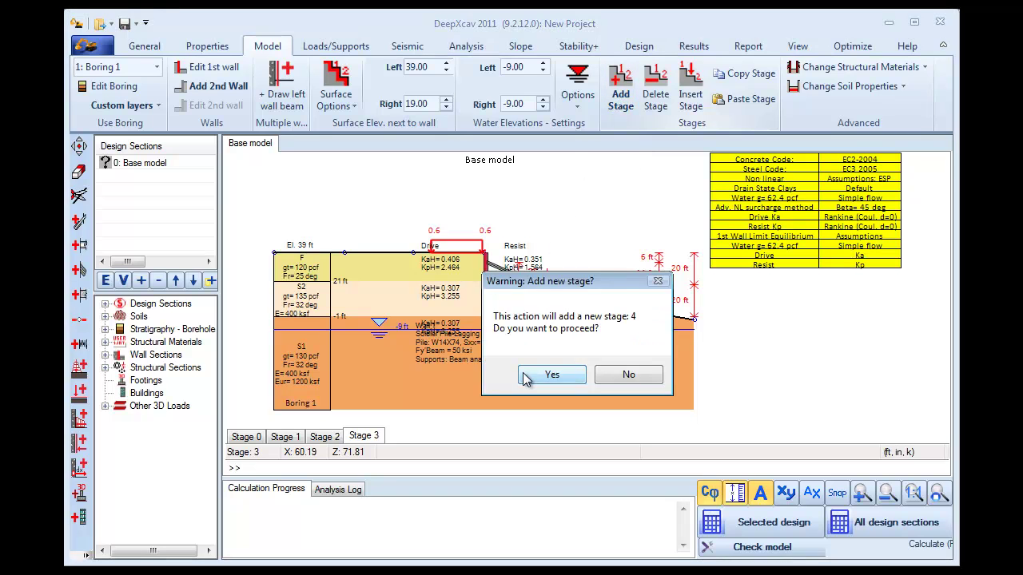
pyautogui.click(551, 375)
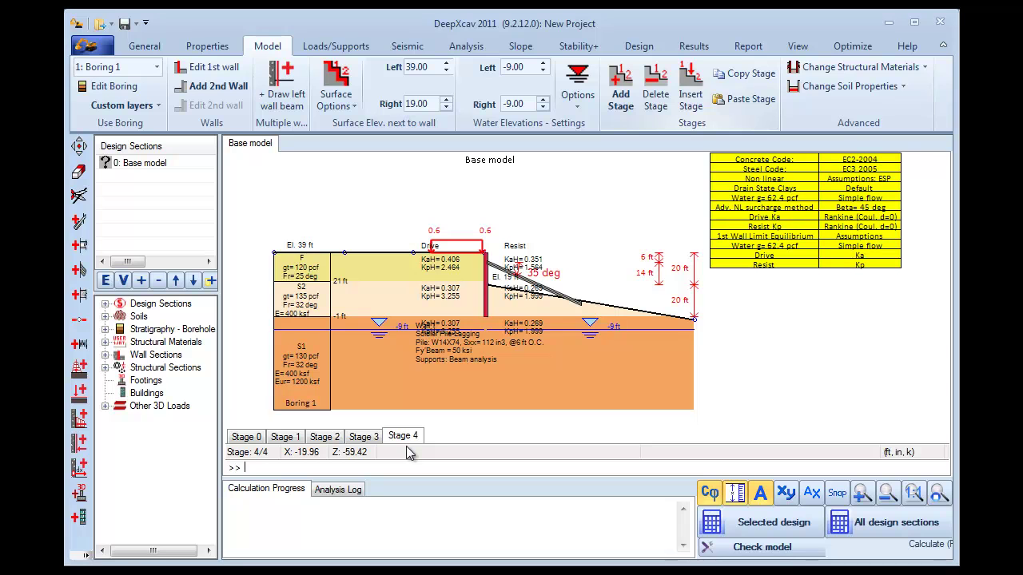
pyautogui.click(81, 271)
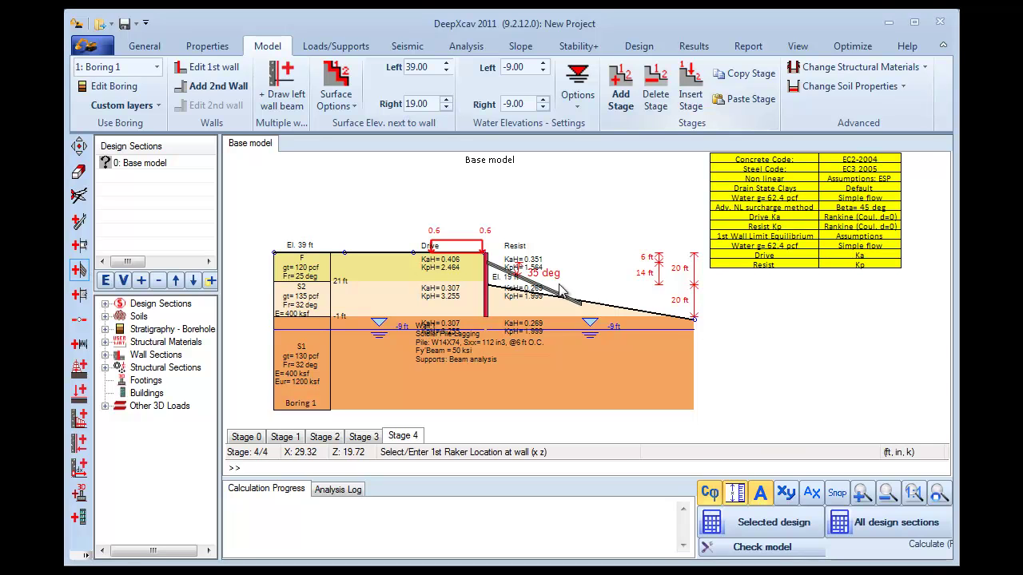
pyautogui.click(488, 287)
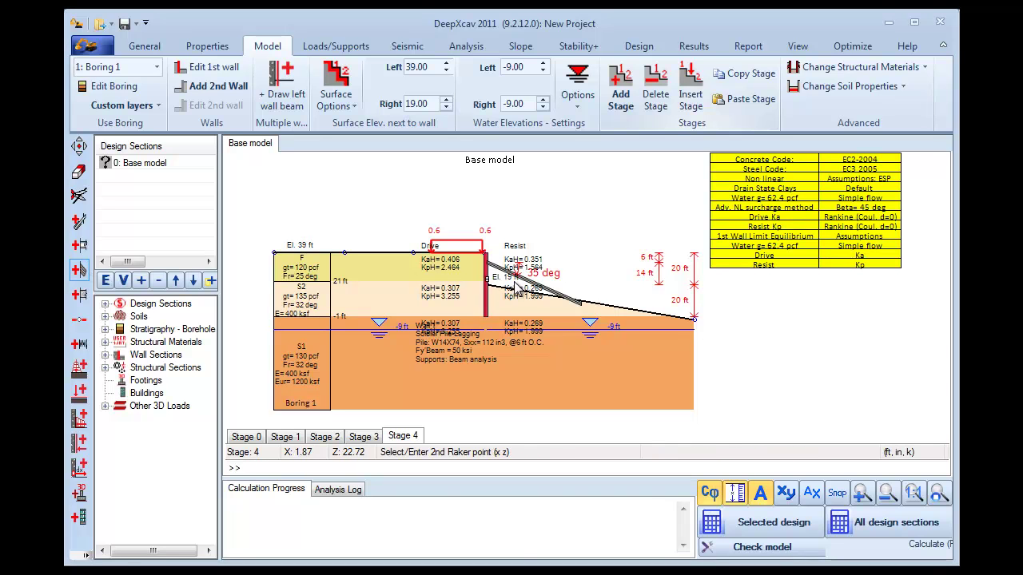
pyautogui.click(579, 308)
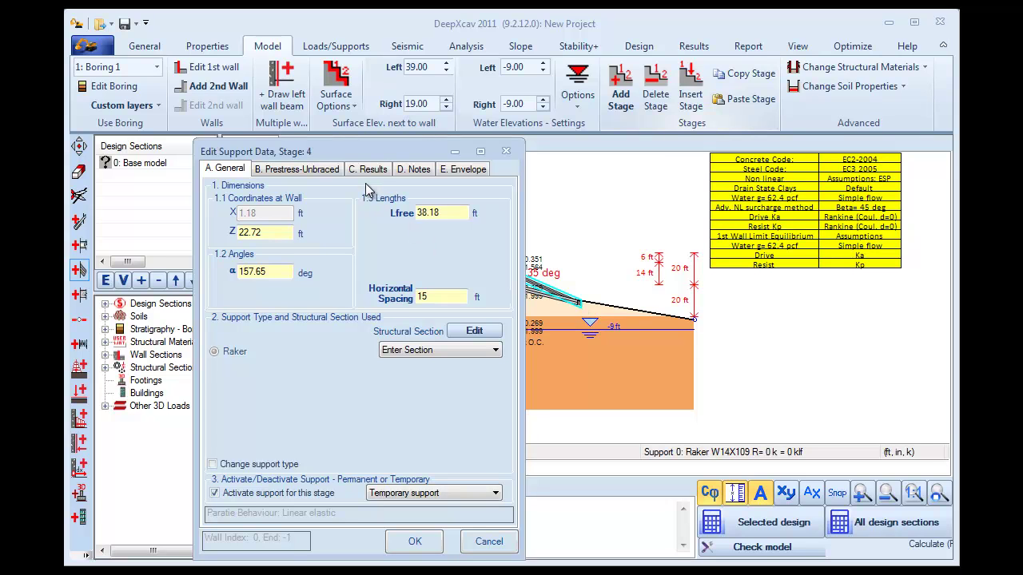
# - Set the second raker's wall elevation Z to 23 ft, free length to 40 ft, angle to 160 degrees and horizontal spacing to 12 ft
pyautogui.moveTo(264, 233); pyautogui.dragTo(249, 234)
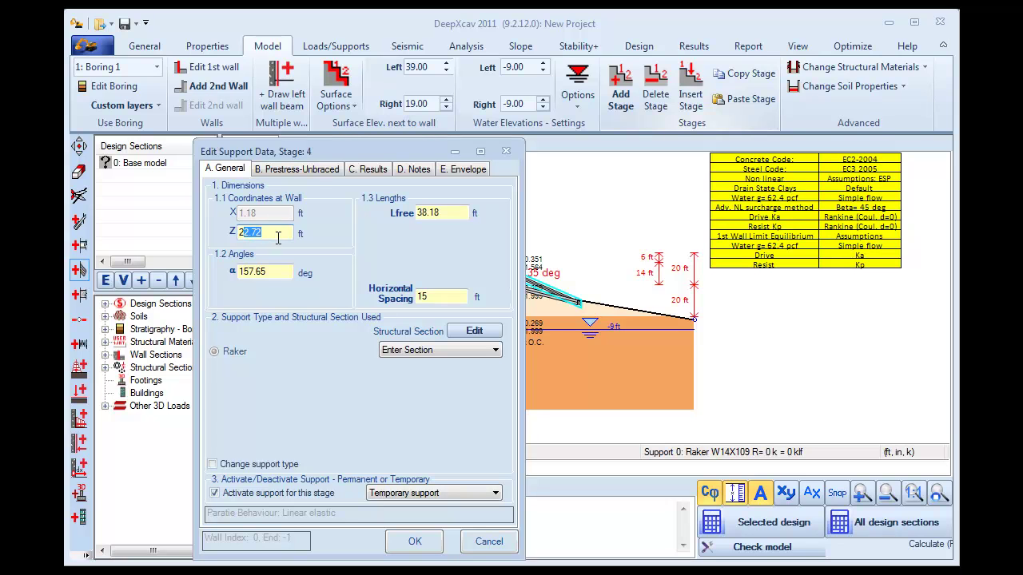
pyautogui.write('3')
pyautogui.moveTo(451, 212); pyautogui.dragTo(405, 218)
pyautogui.write('40')
pyautogui.click(263, 271)
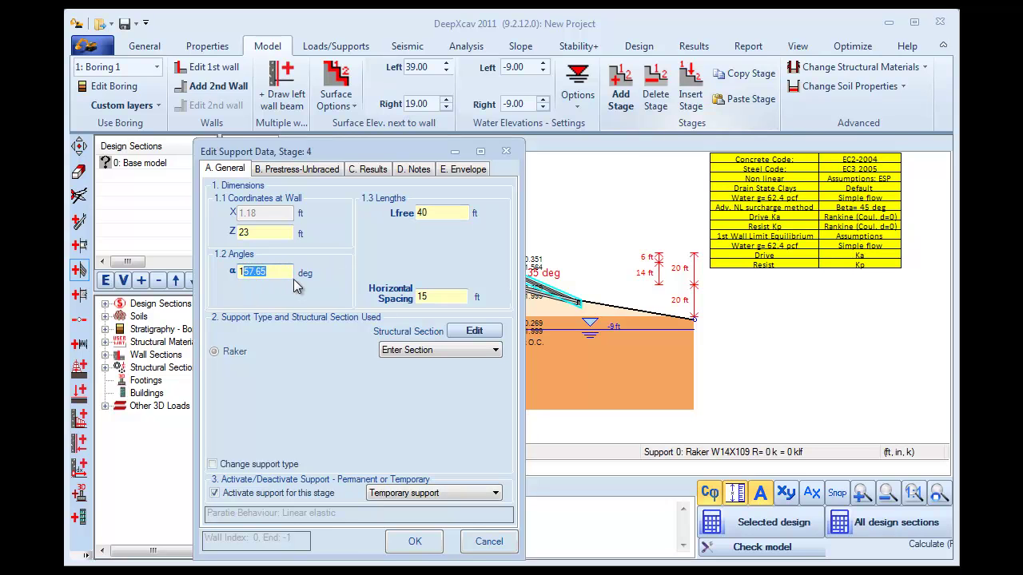
pyautogui.write('60')
pyautogui.click(424, 296)
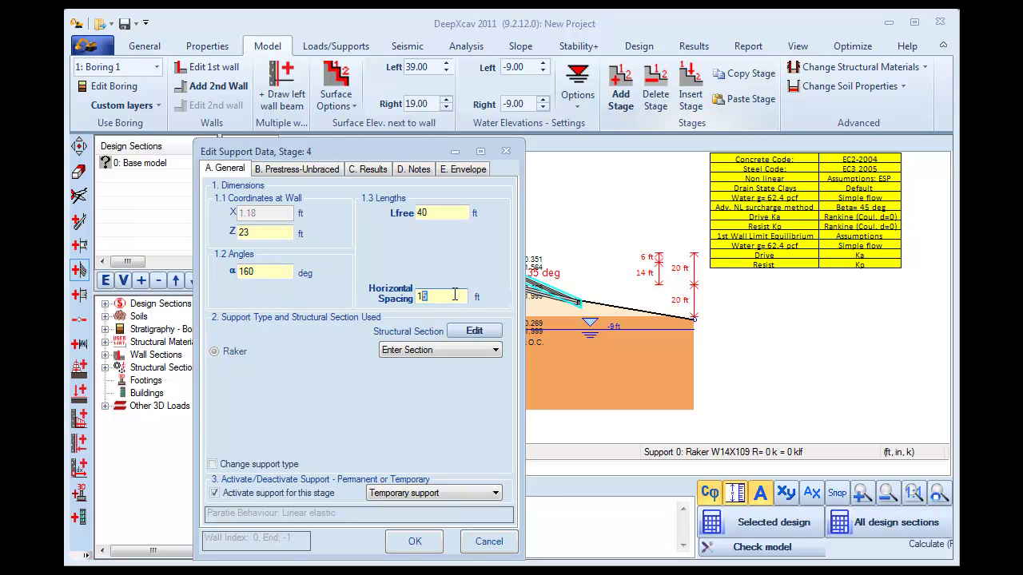
pyautogui.write('2')
# - Use the W14X109 section for the second raker in stage 4 and accept its support data
pyautogui.click(494, 355)
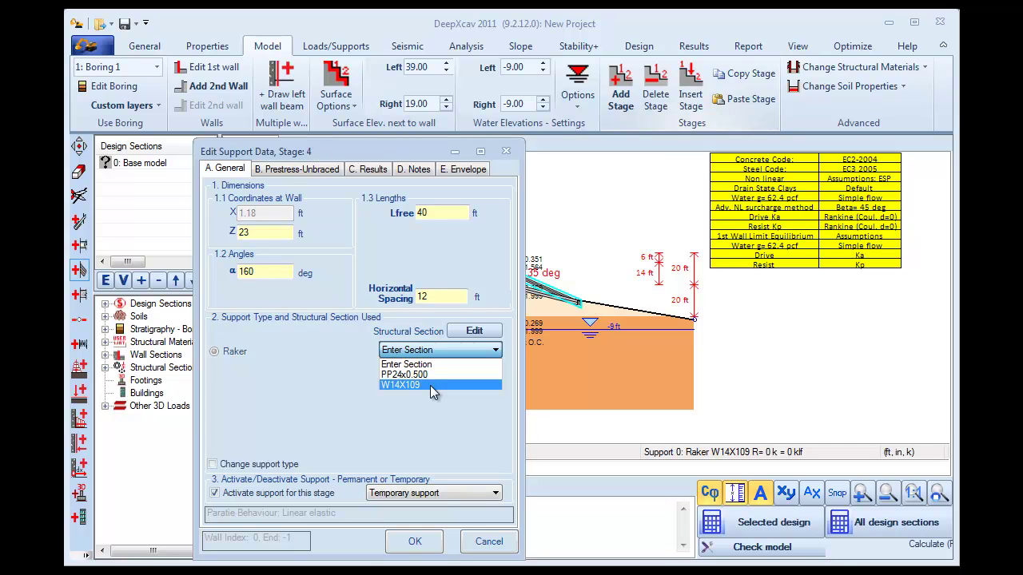
pyautogui.click(429, 385)
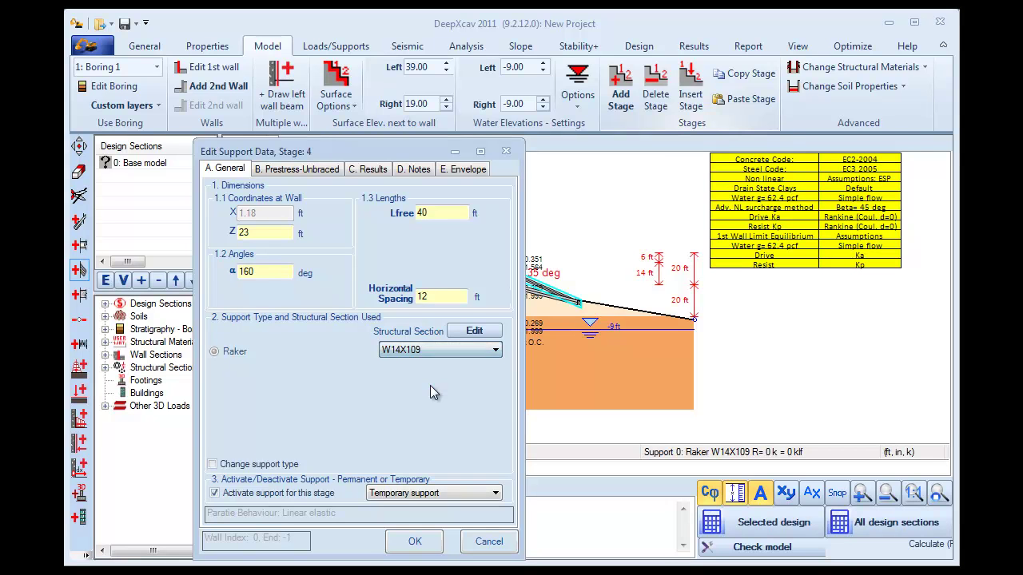
pyautogui.click(407, 541)
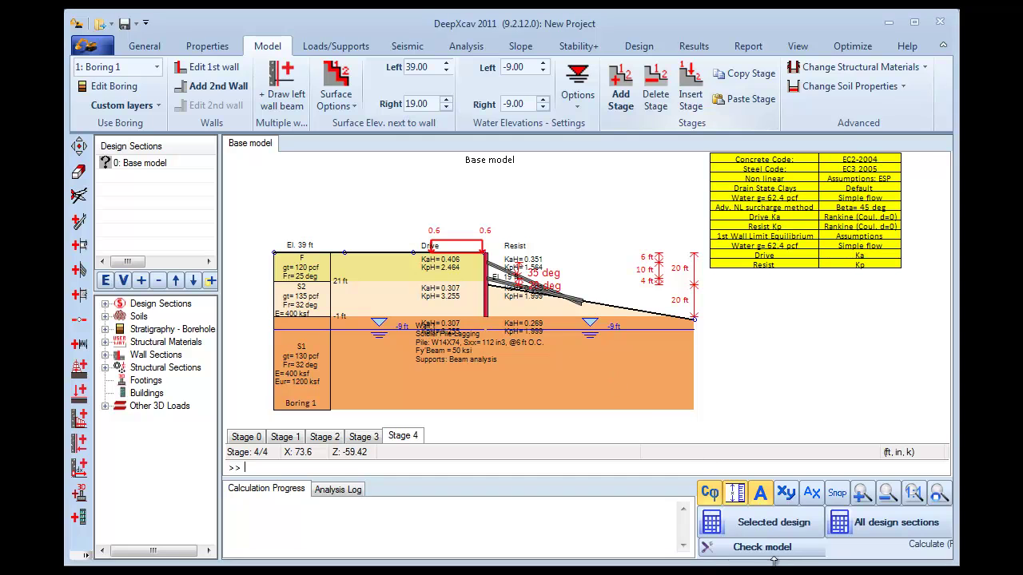
# - Add construction stage 5 to the model
pyautogui.click(618, 90)
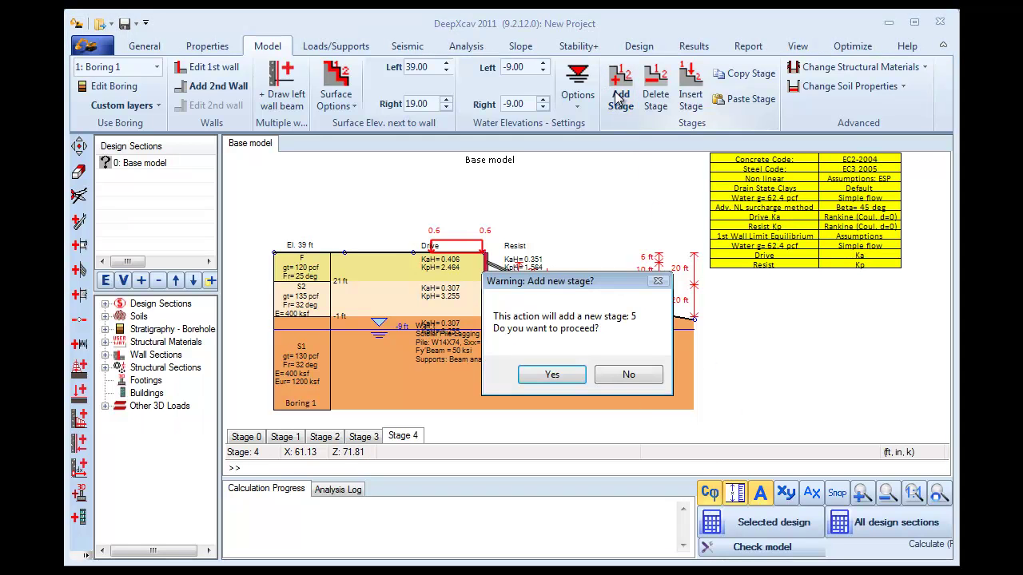
pyautogui.click(556, 374)
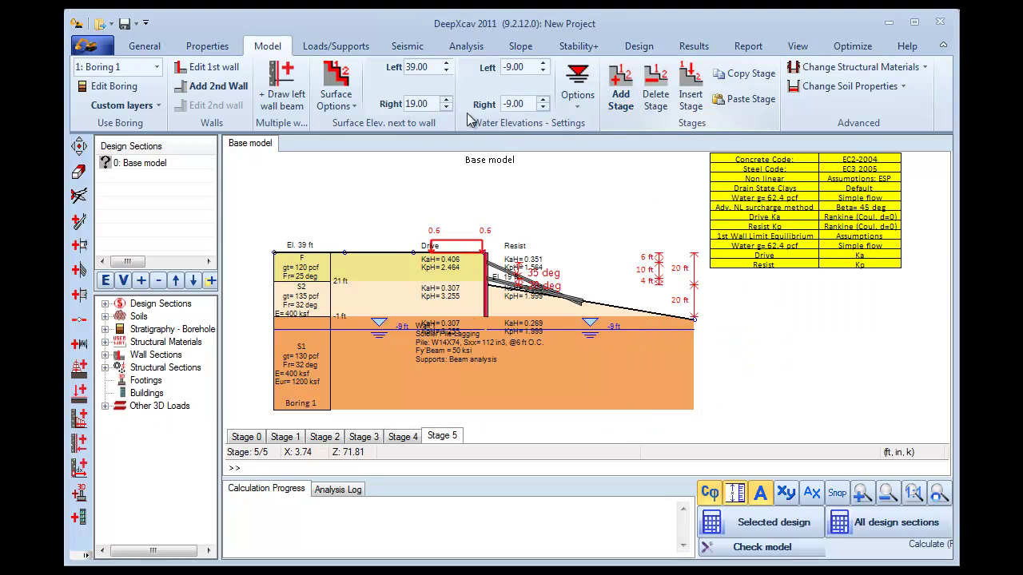
# - In stage 5, set the right-side surface elevation next to the wall to 9 ft and its slope angle to 0 degrees
pyautogui.doubleClick(415, 103)
pyautogui.write('9')
pyautogui.press('Return')
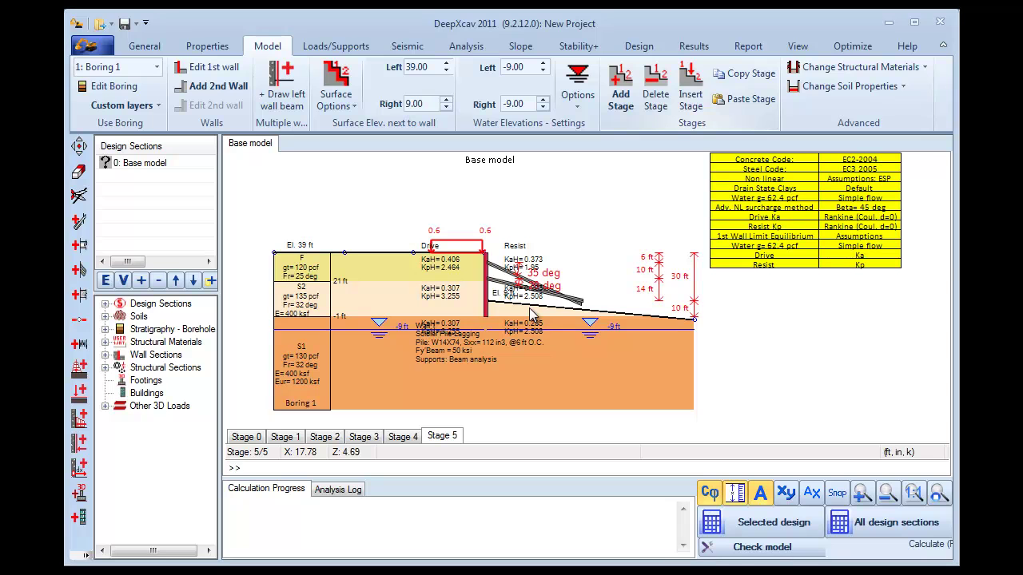
pyautogui.rightClick(600, 285)
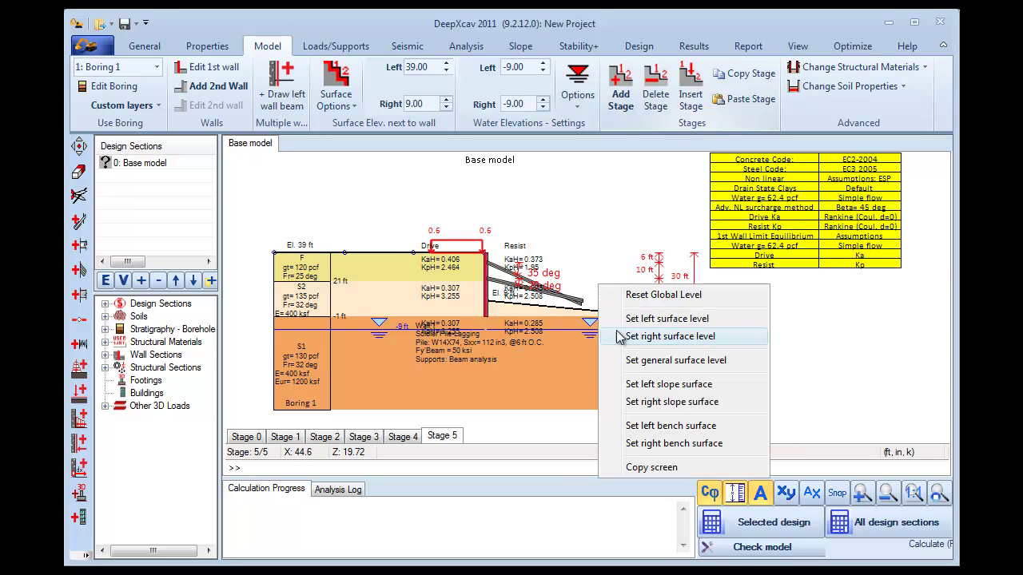
pyautogui.click(673, 401)
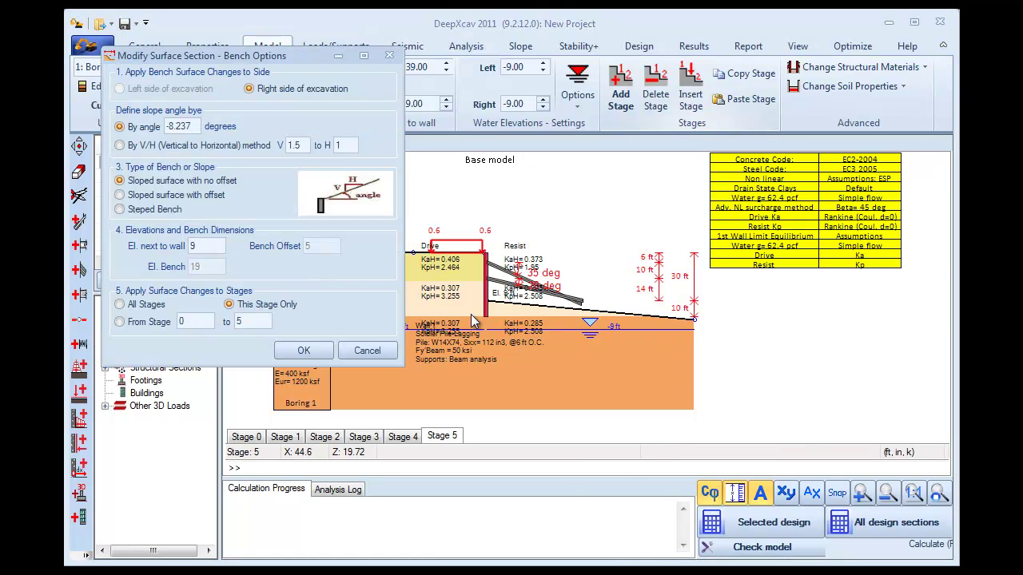
pyautogui.moveTo(194, 131); pyautogui.dragTo(144, 127)
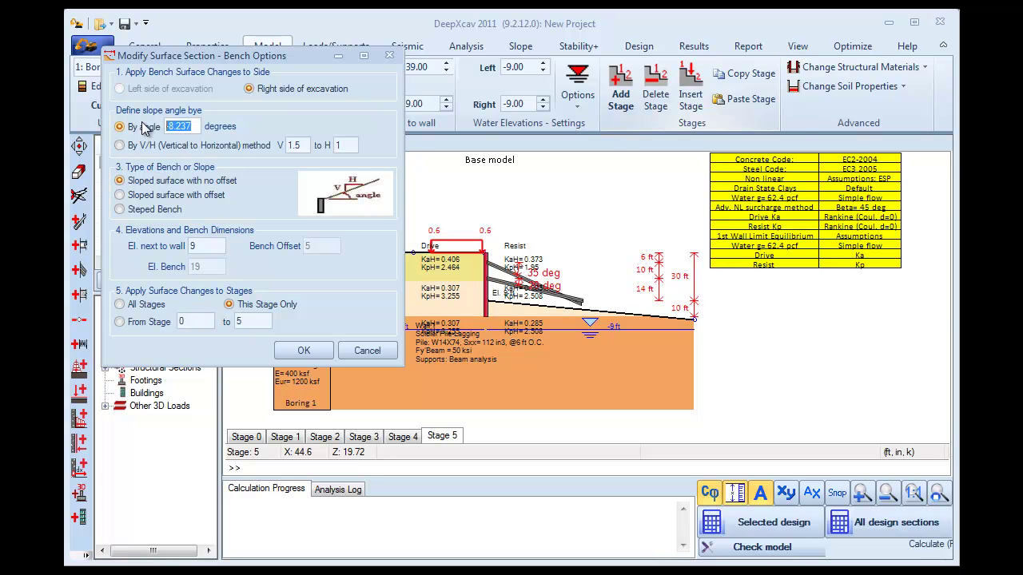
pyautogui.write('0')
pyautogui.click(310, 350)
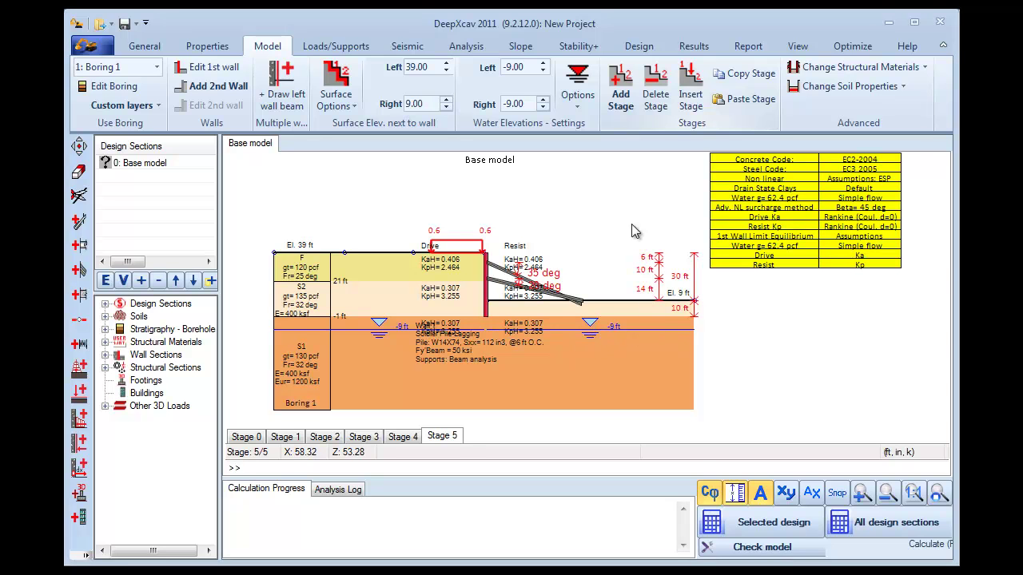
# - Add construction stage 6 and use FHWA apparent pressures as its drive pressures
pyautogui.click(623, 88)
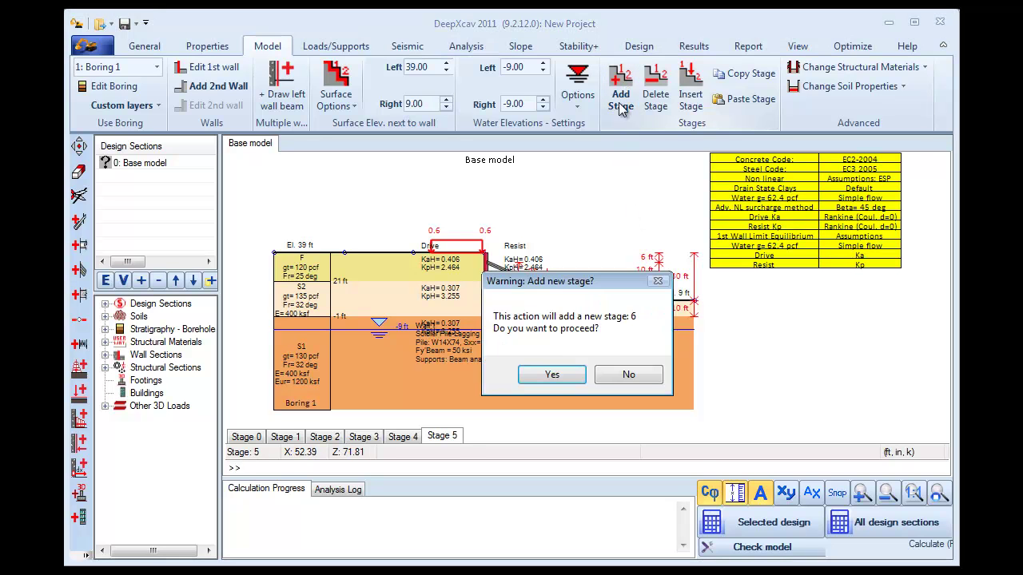
pyautogui.click(563, 376)
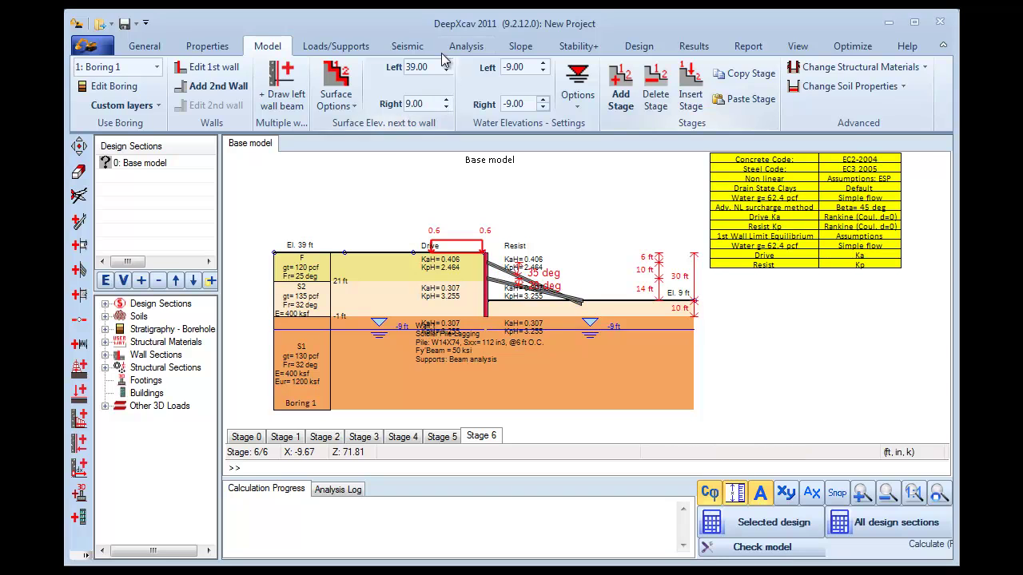
pyautogui.click(466, 46)
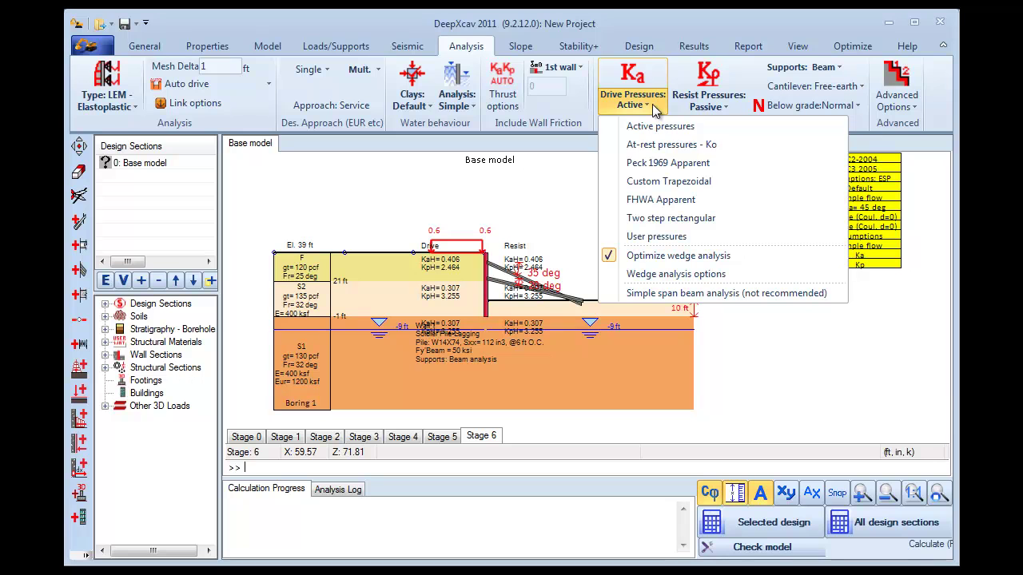
pyautogui.click(691, 198)
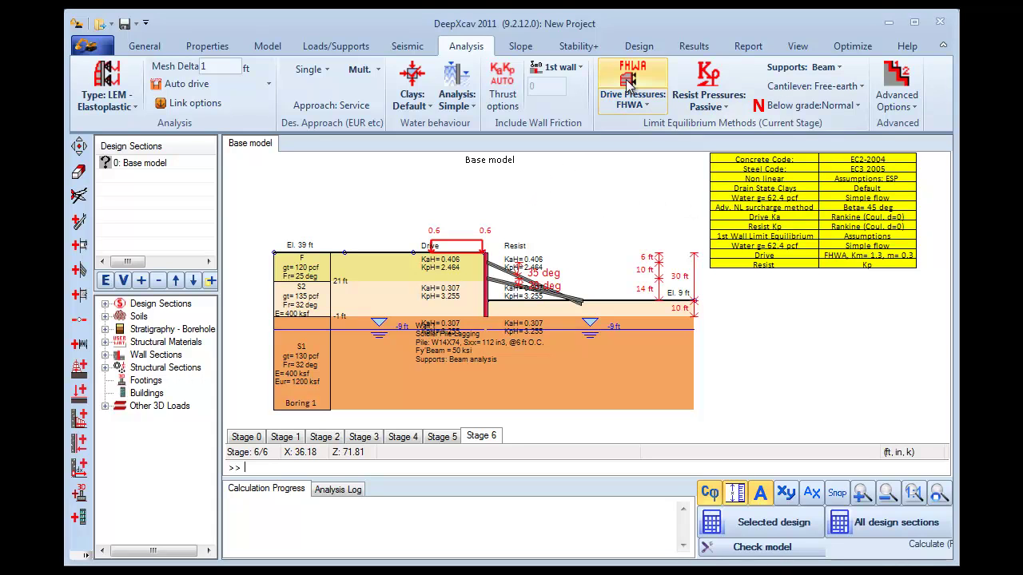
# - Apply the US Allowable settings as the structural design codes
pyautogui.click(645, 49)
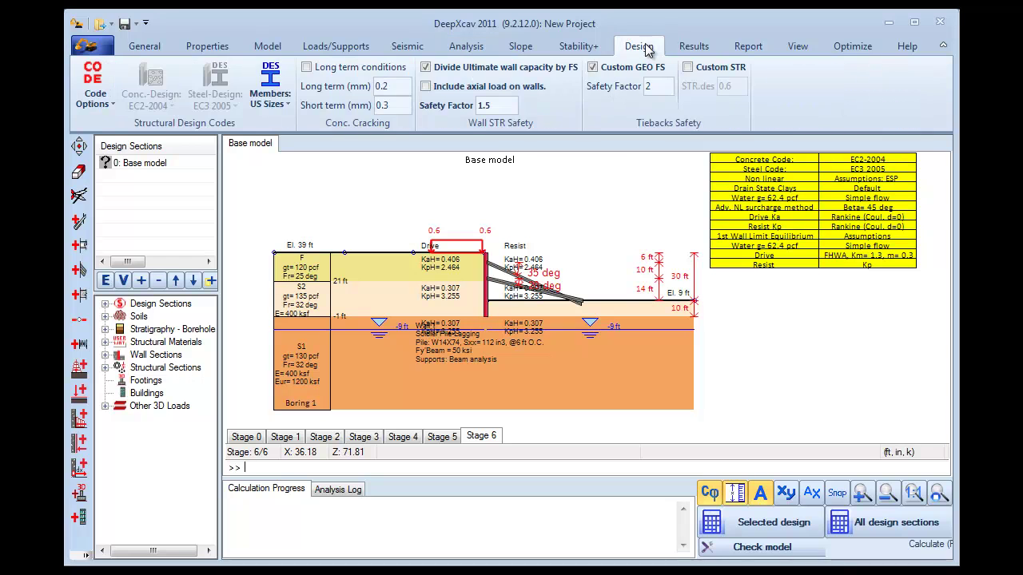
pyautogui.click(109, 103)
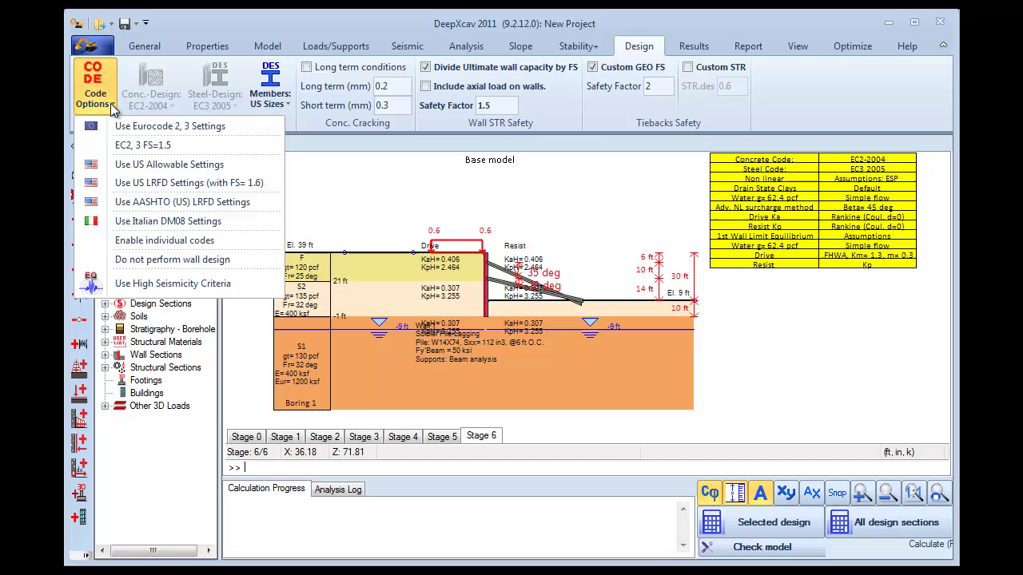
pyautogui.click(198, 164)
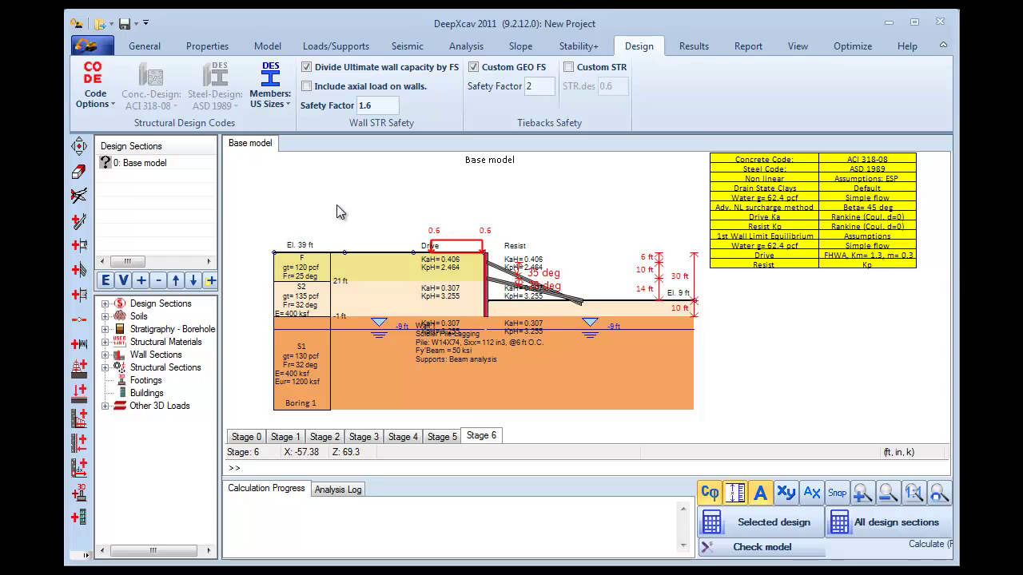
# - Add a second design section from the base model and rename the base model section Limit-Equilibrium
pyautogui.rightClick(143, 165)
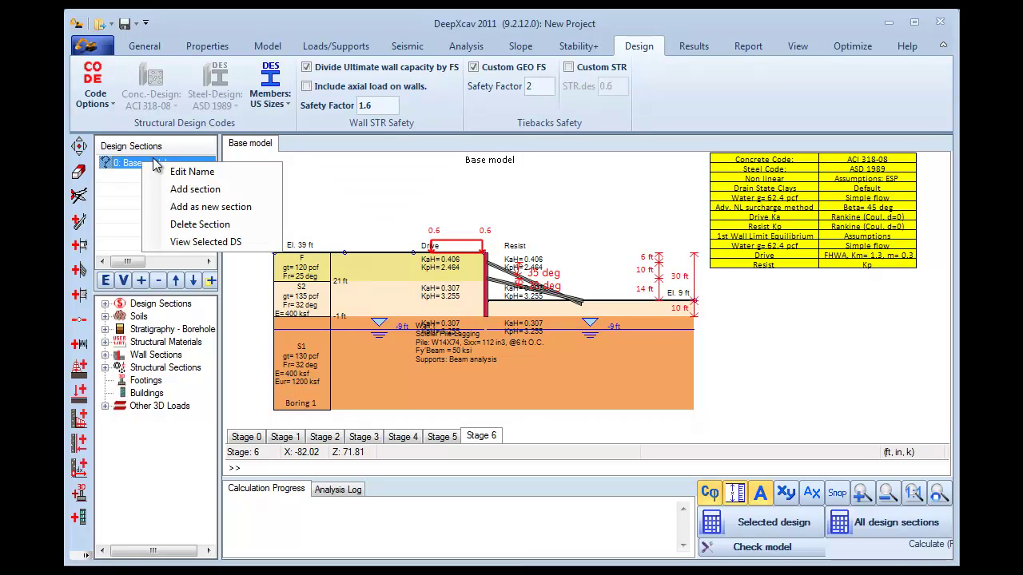
pyautogui.click(195, 190)
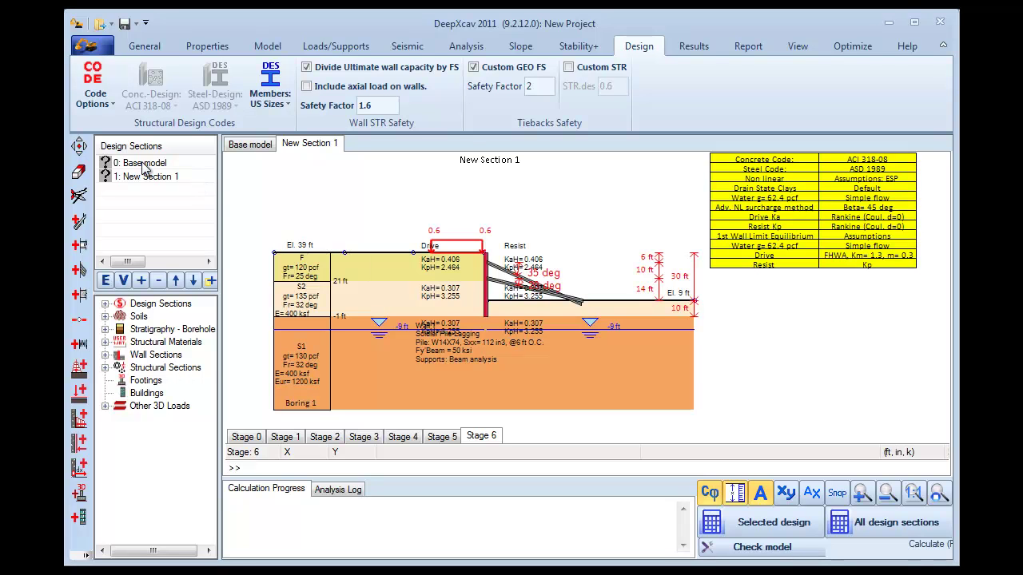
pyautogui.click(194, 164)
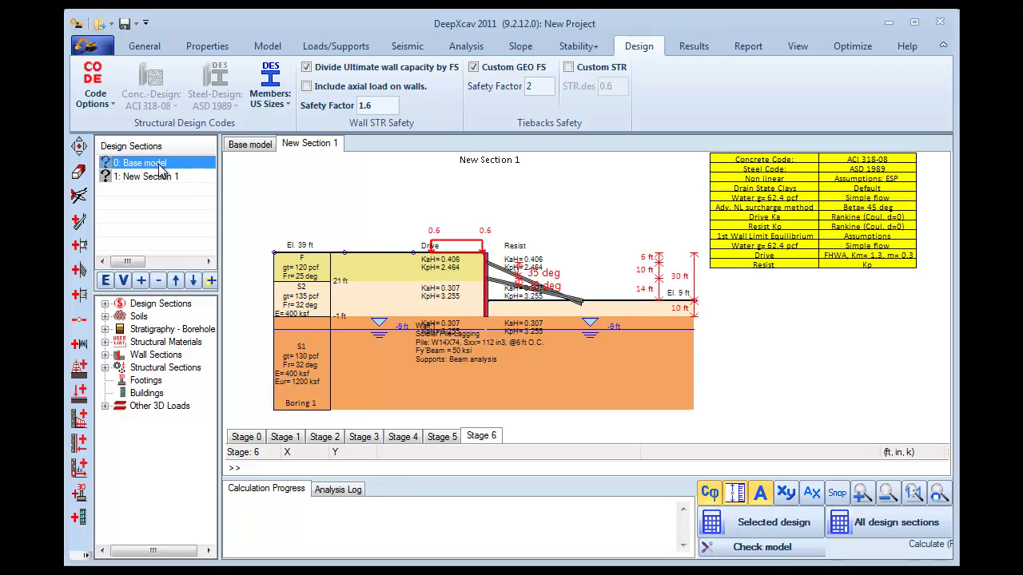
pyautogui.rightClick(161, 166)
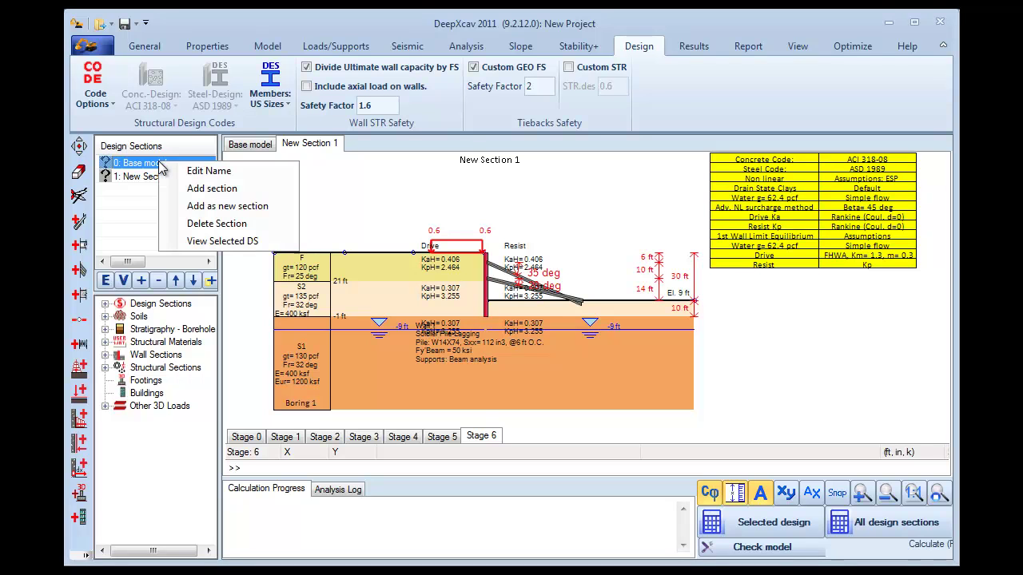
pyautogui.click(213, 171)
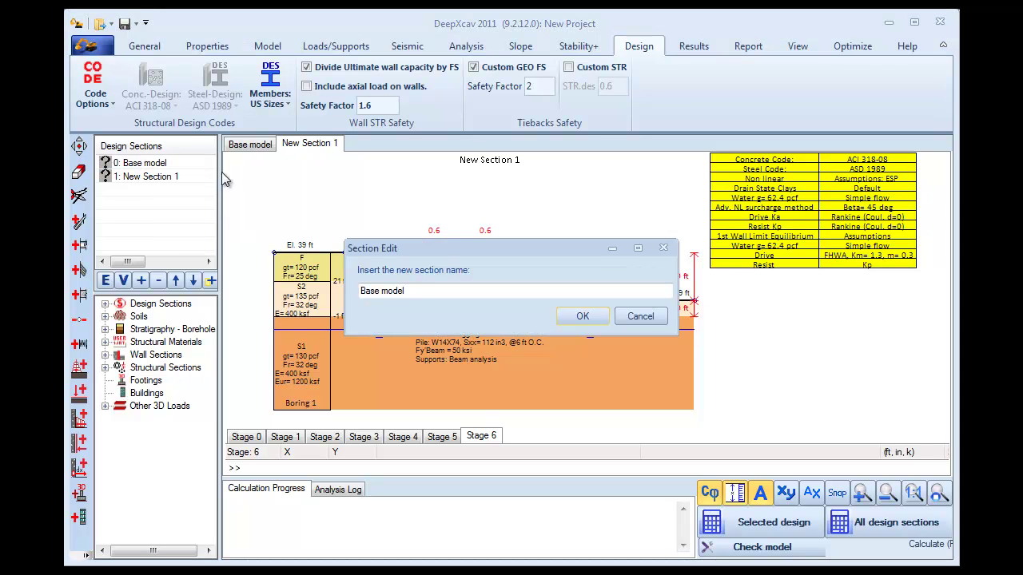
pyautogui.moveTo(413, 293); pyautogui.dragTo(360, 292)
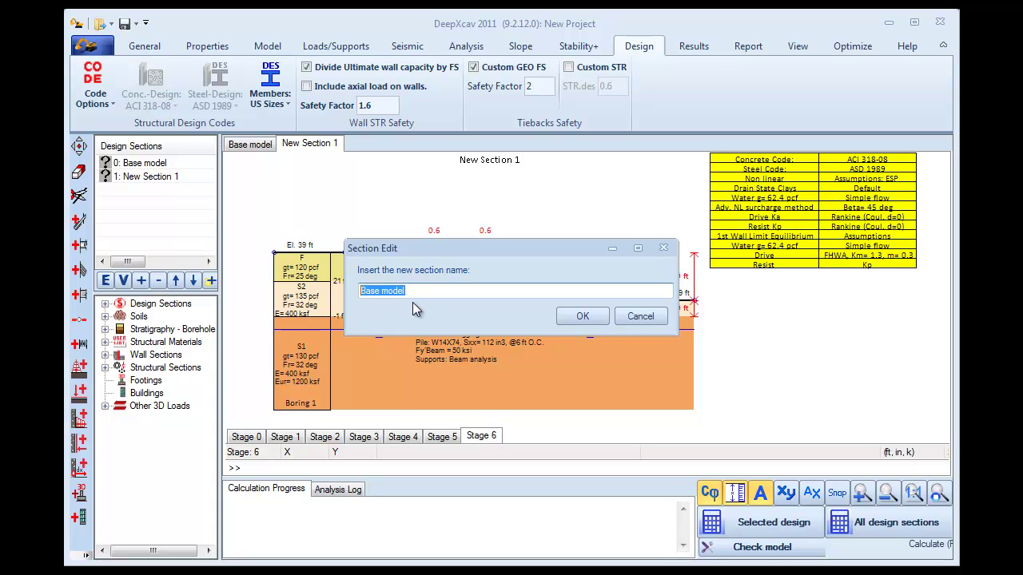
pyautogui.write('Limit-Equilibrium')
pyautogui.click(583, 317)
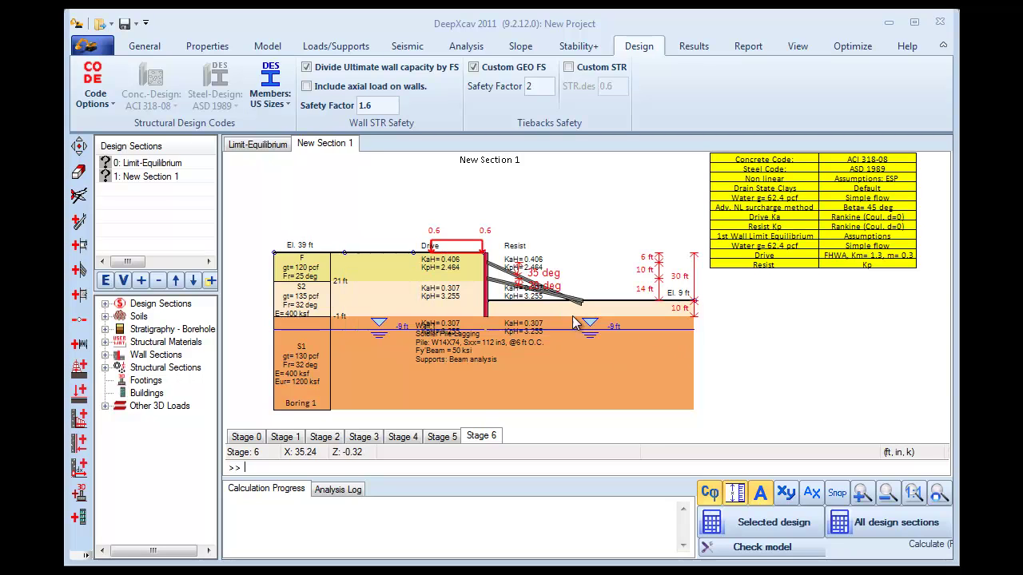
# - Rename the newly added design section Non-Linear
pyautogui.click(136, 176)
pyautogui.rightClick(137, 176)
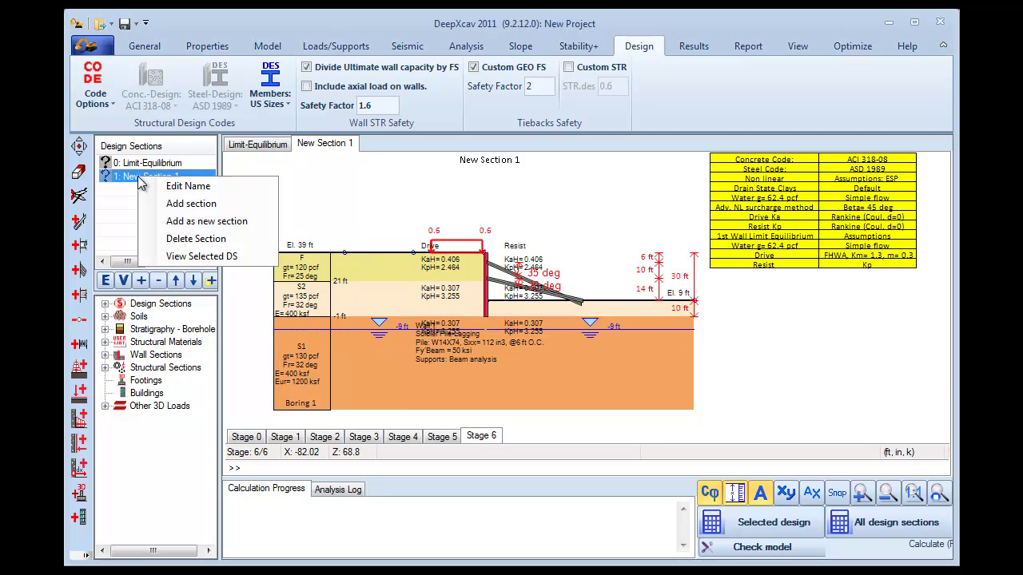
pyautogui.click(190, 187)
pyautogui.moveTo(431, 291); pyautogui.dragTo(335, 288)
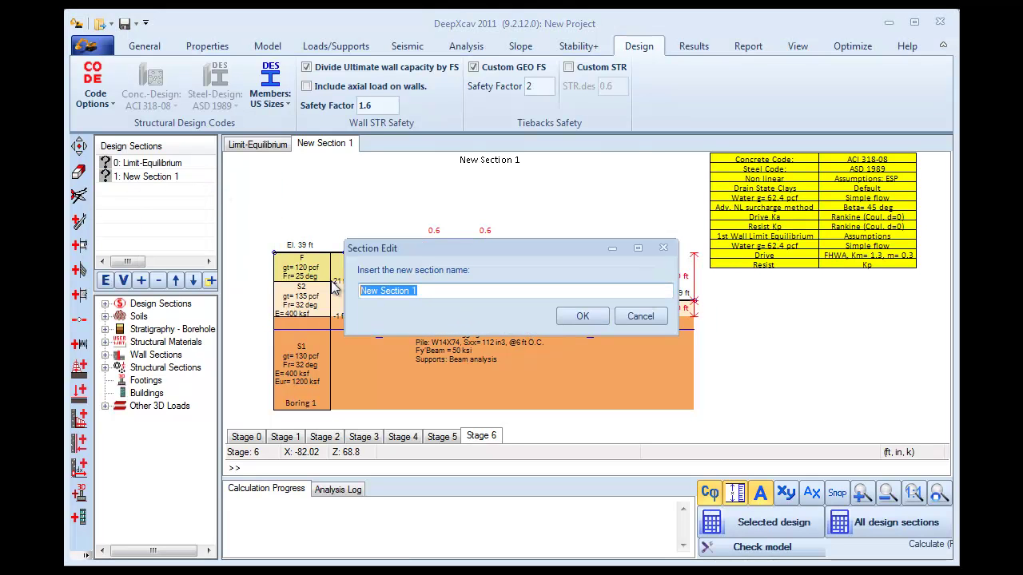
pyautogui.write('N')
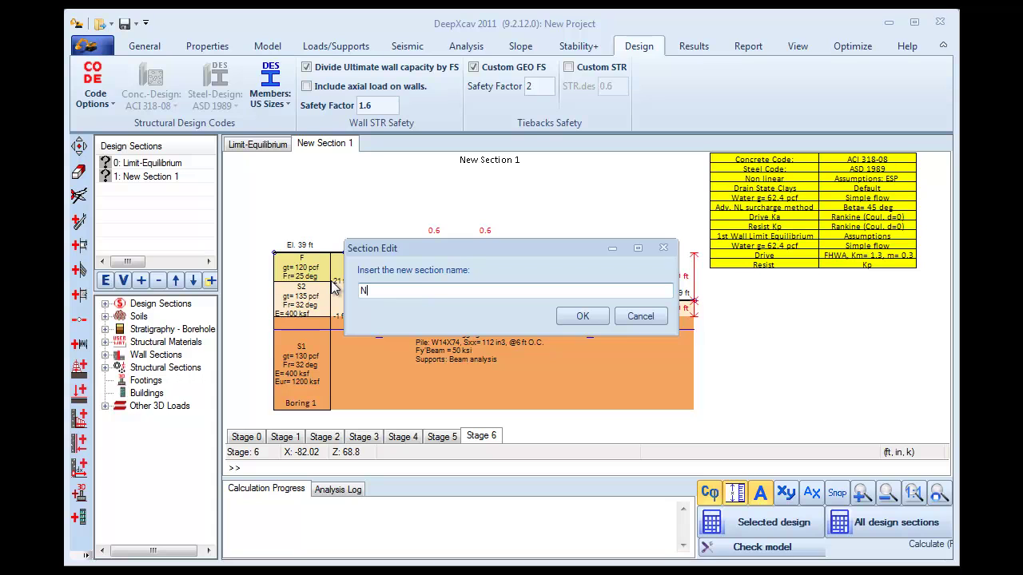
pyautogui.write('on-Linear')
pyautogui.click(574, 314)
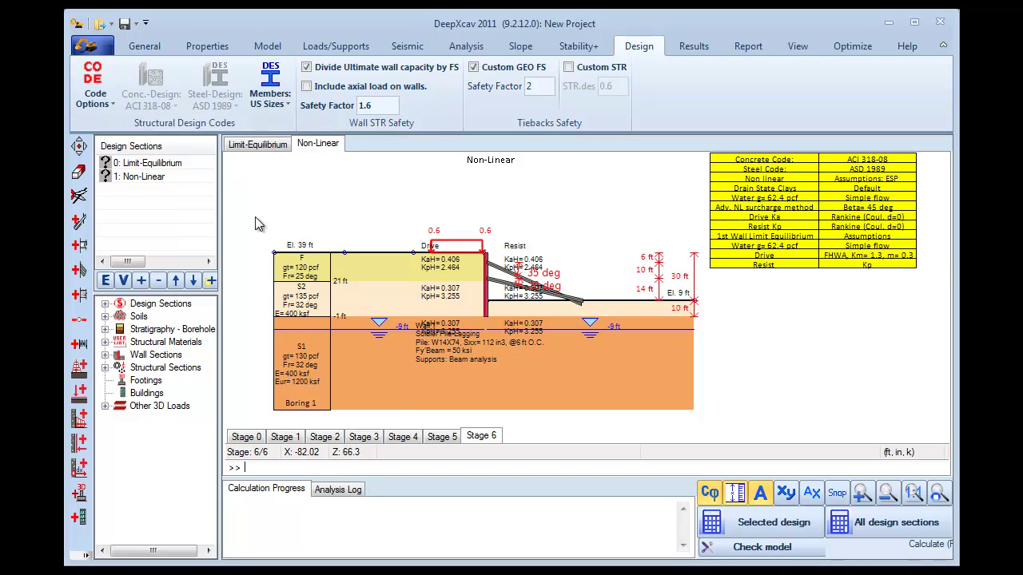
# - Set the analysis type of the Limit-Equilibrium section to Limit Equilibrium Method (LEM, rigid supports)
pyautogui.click(258, 145)
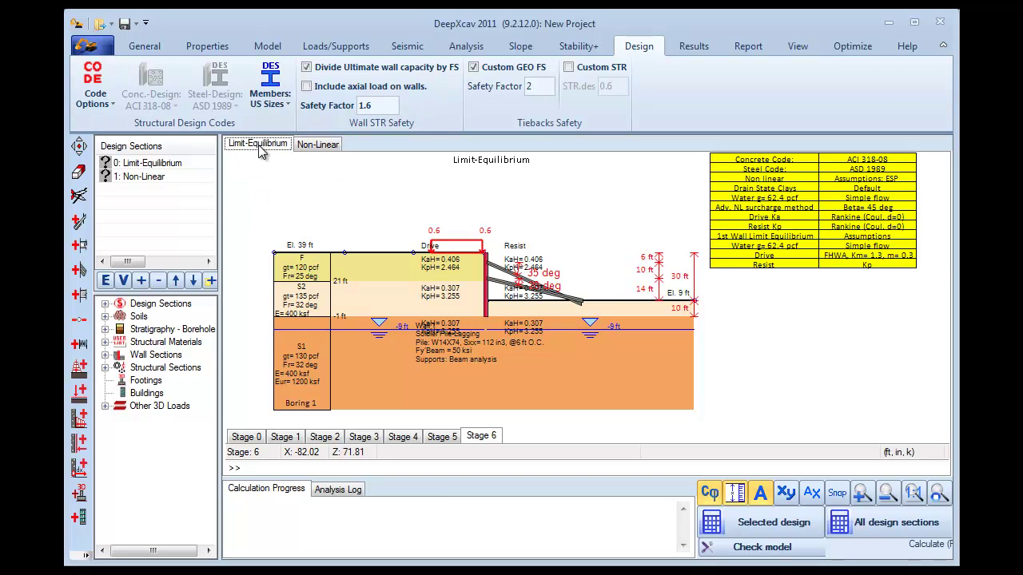
pyautogui.click(469, 48)
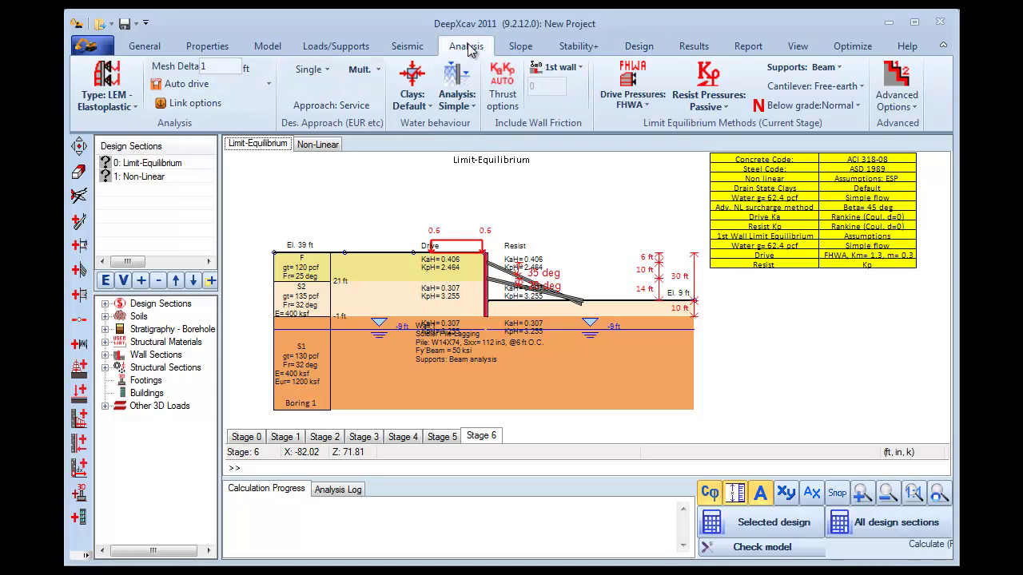
pyautogui.click(132, 112)
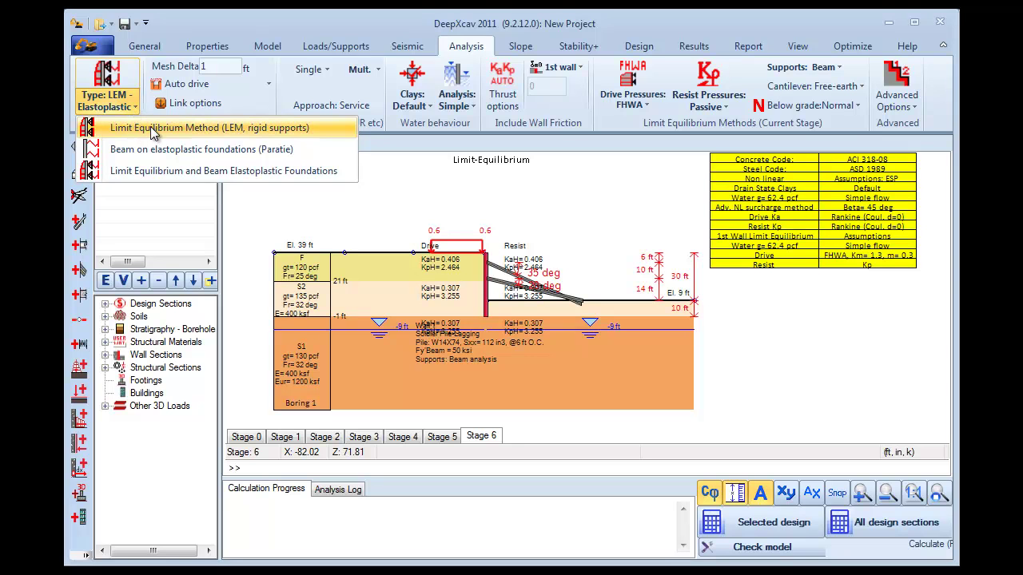
pyautogui.click(150, 126)
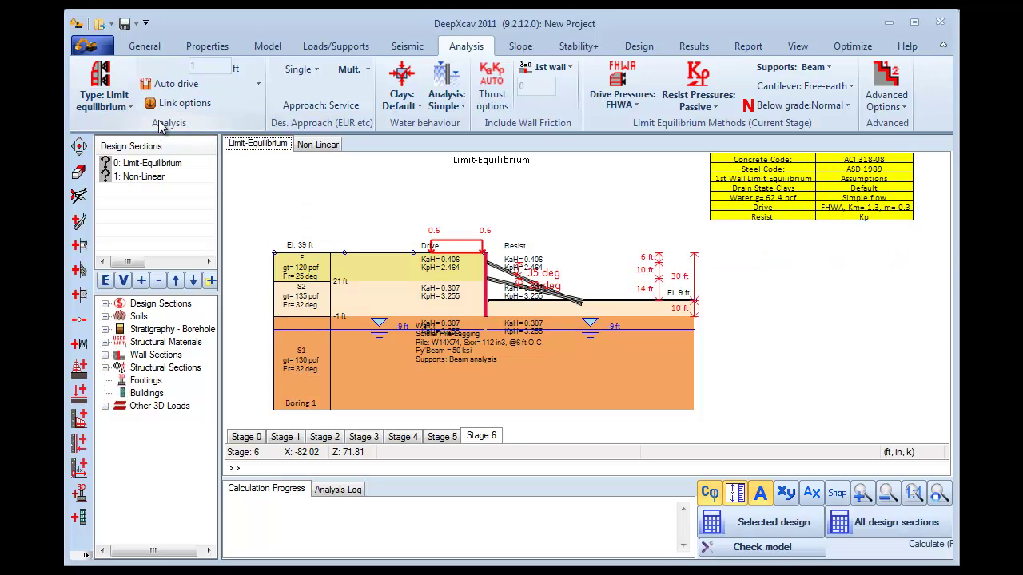
# - Set the Non-Linear section's analysis type to Beam on elastoplastic foundations (Paratie) with a mesh delta of 0.25 ft
pyautogui.click(318, 144)
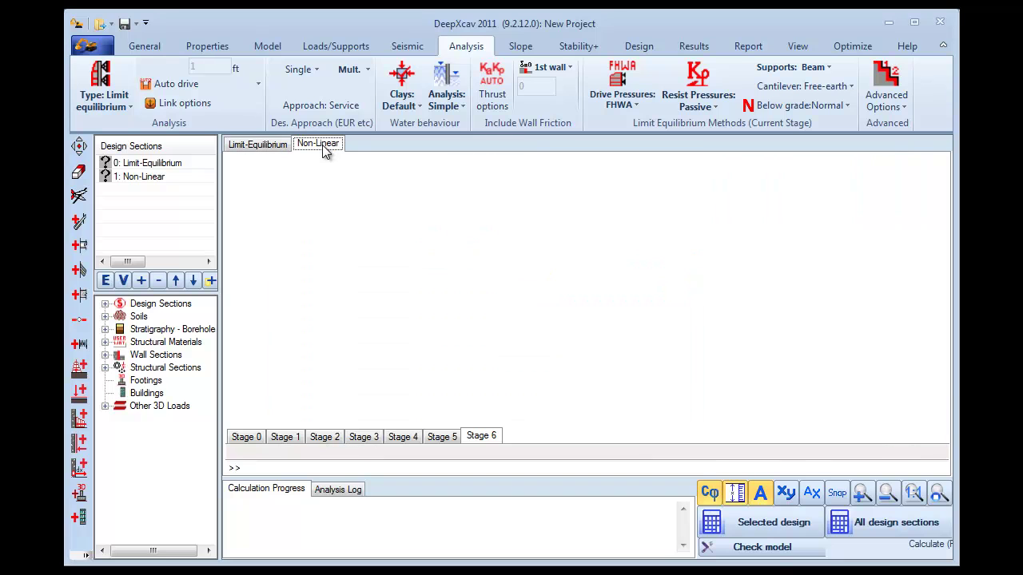
pyautogui.click(137, 107)
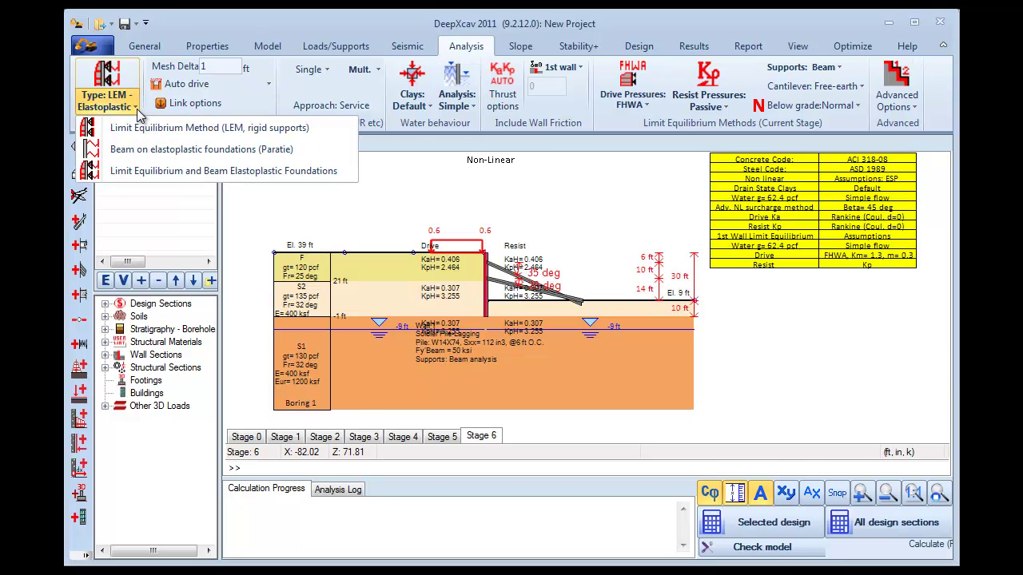
pyautogui.click(203, 148)
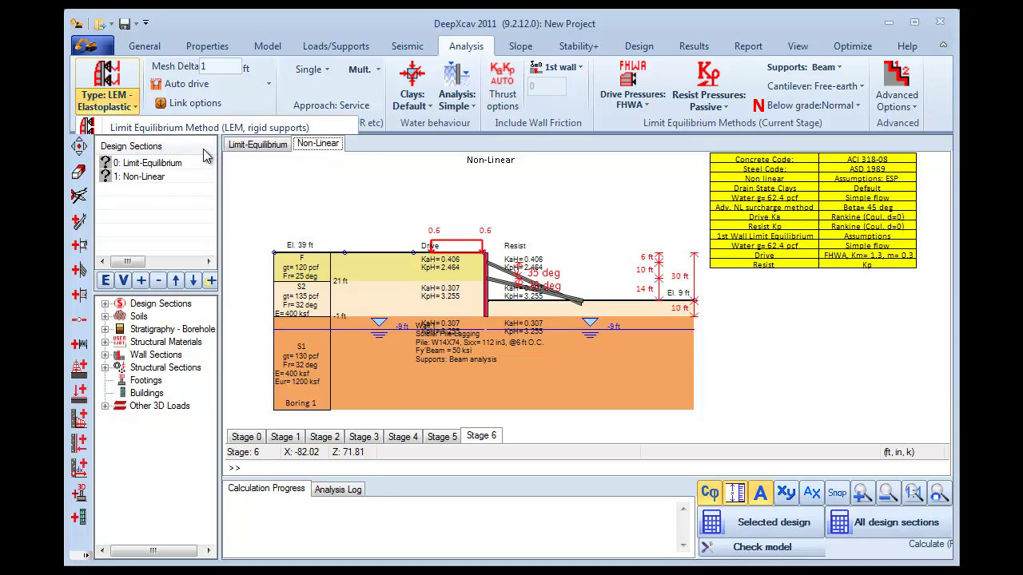
pyautogui.click(214, 65)
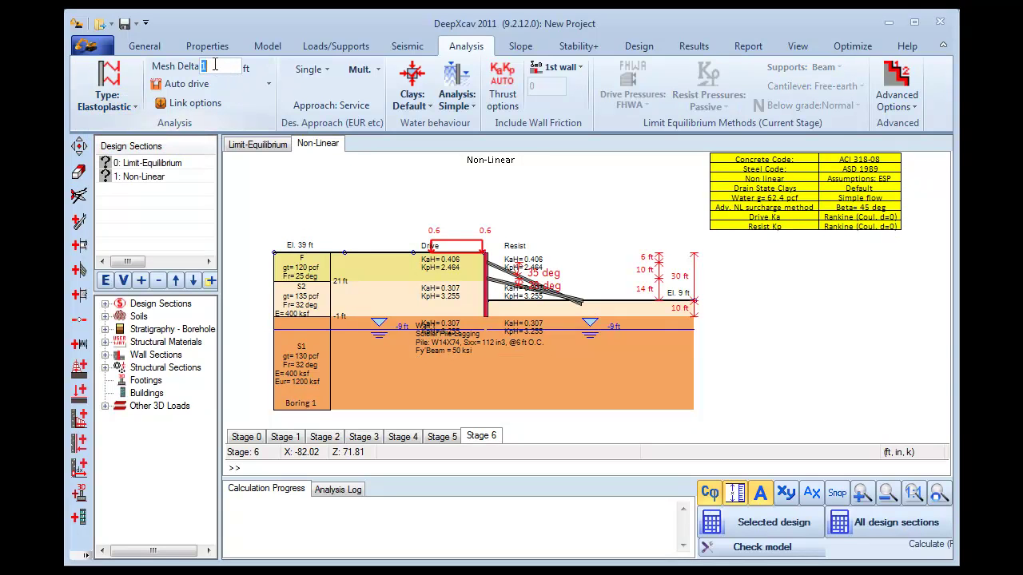
pyautogui.write('0.25')
pyautogui.click(599, 226)
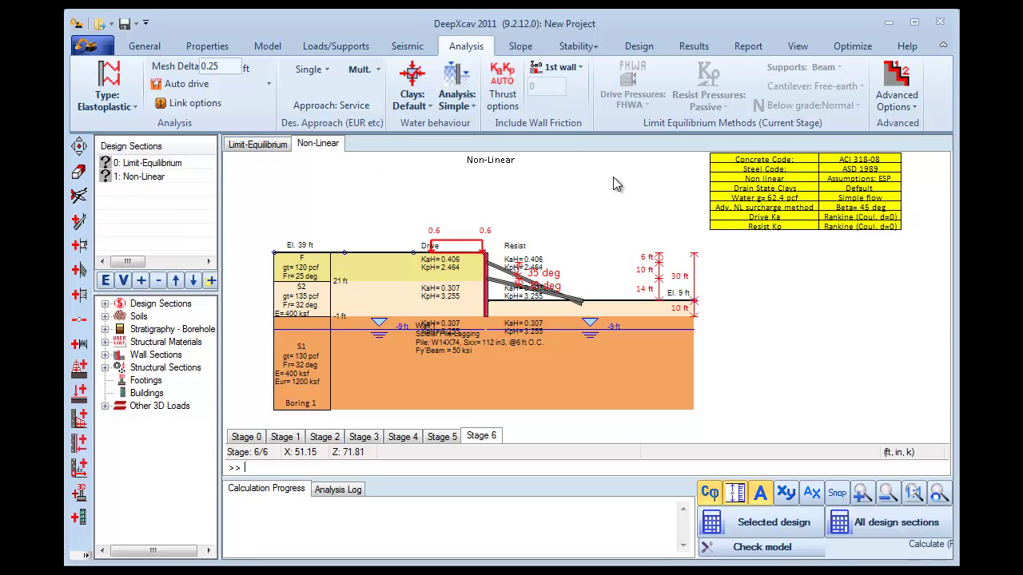
# - Set the first wall's friction in the Non-Linear section to 50% of soil friction and return to the Limit-Equilibrium section
pyautogui.click(579, 68)
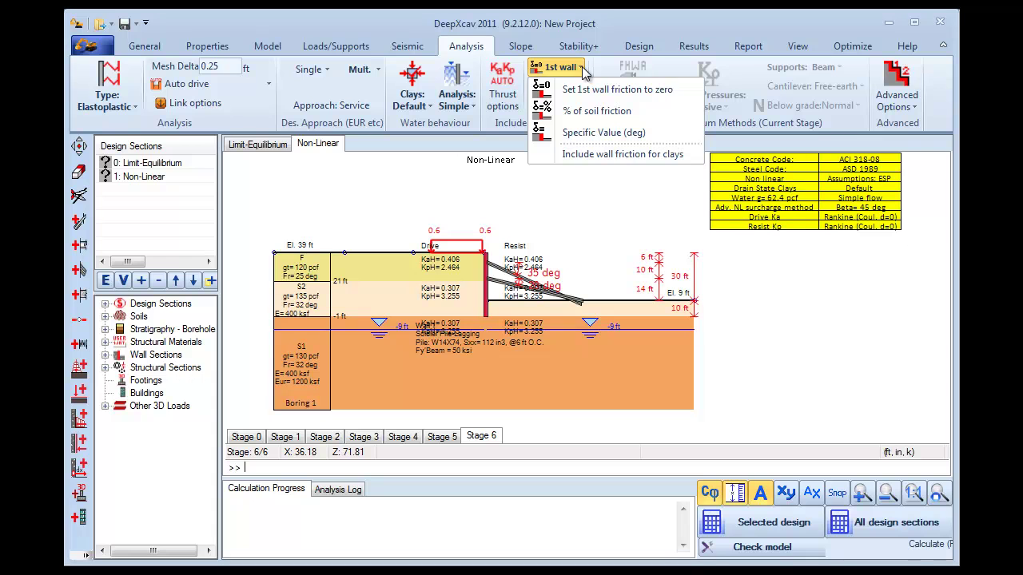
pyautogui.click(626, 113)
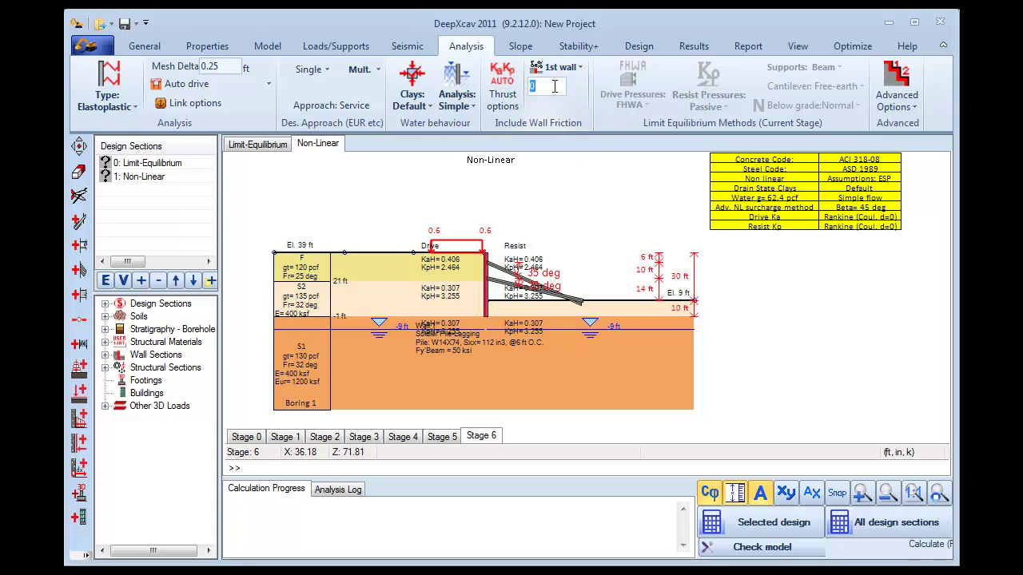
pyautogui.write('50')
pyautogui.press('Return')
pyautogui.click(257, 144)
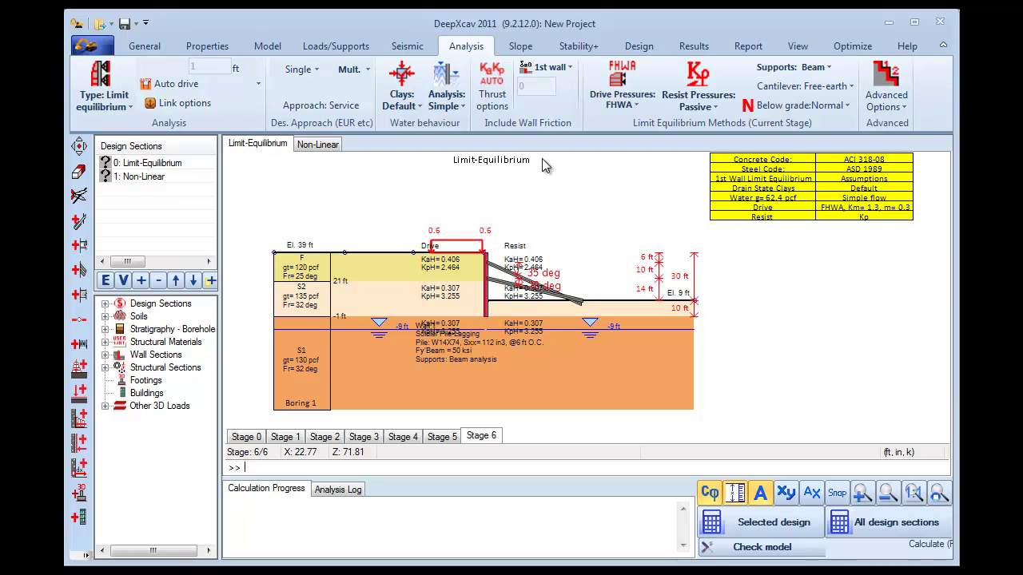
# - Set the first wall's friction in the Limit-Equilibrium section to 50% of soil friction
pyautogui.click(550, 67)
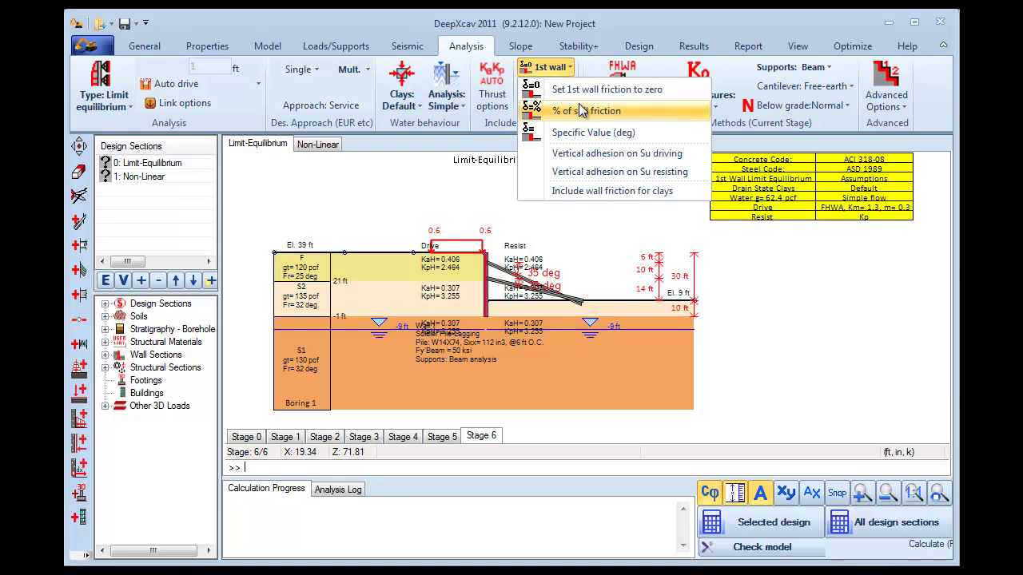
pyautogui.click(595, 112)
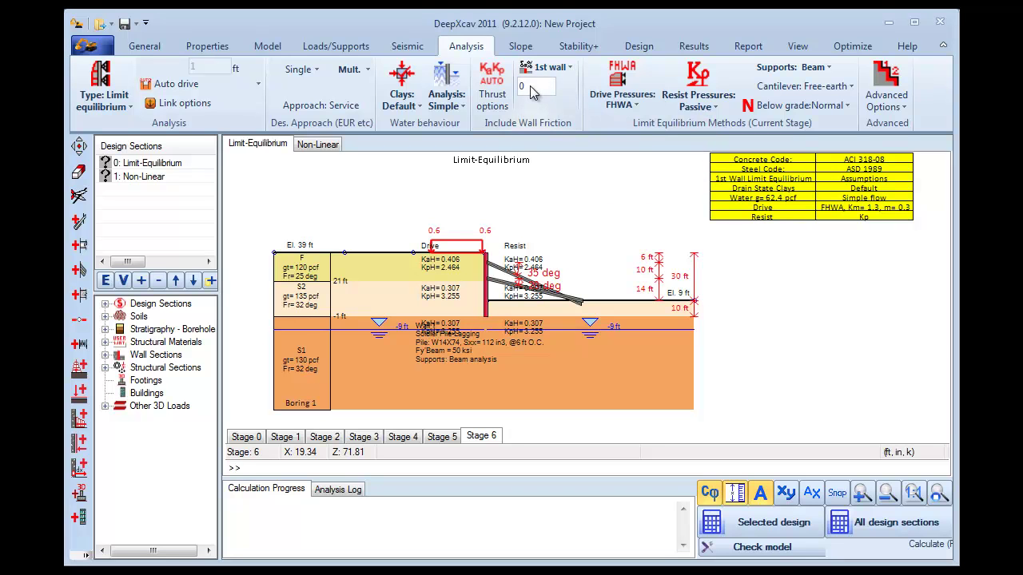
pyautogui.write('50')
pyautogui.press('Return')
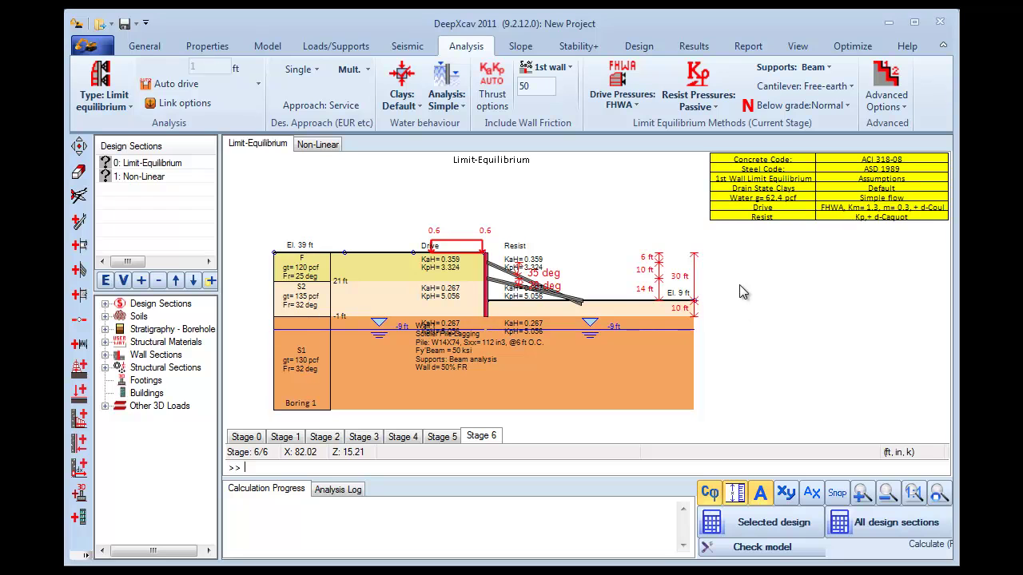
# - Calculate all design sections, review the extended analysis summary, and return to the model
pyautogui.click(875, 527)
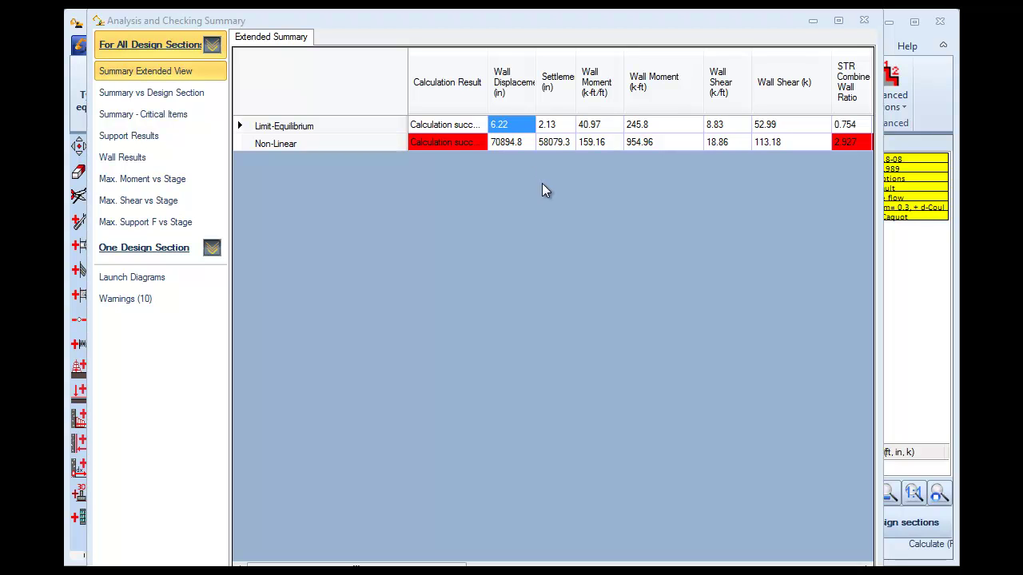
pyautogui.moveTo(385, 564); pyautogui.dragTo(342, 512)
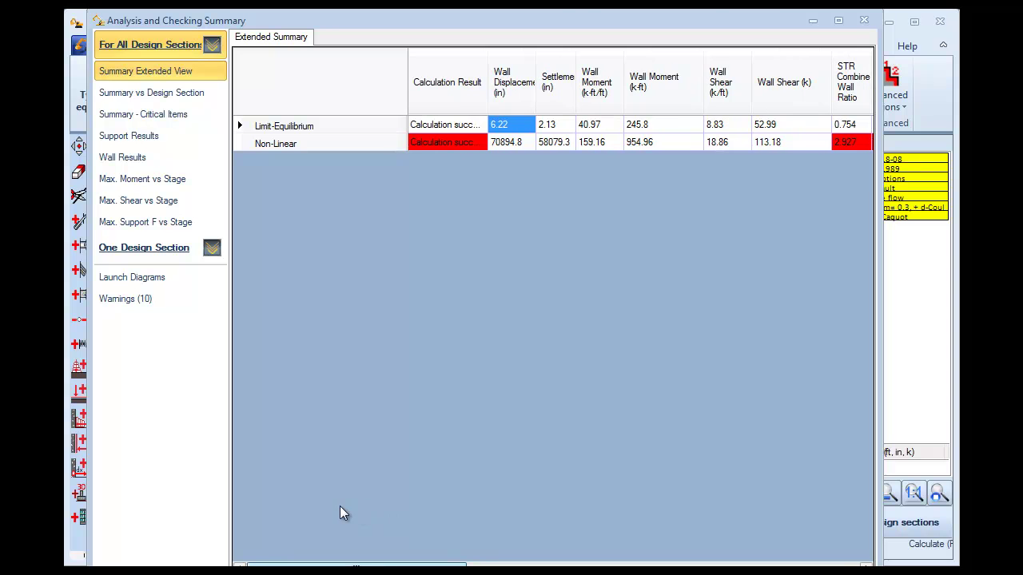
pyautogui.moveTo(605, 24); pyautogui.dragTo(547, 12)
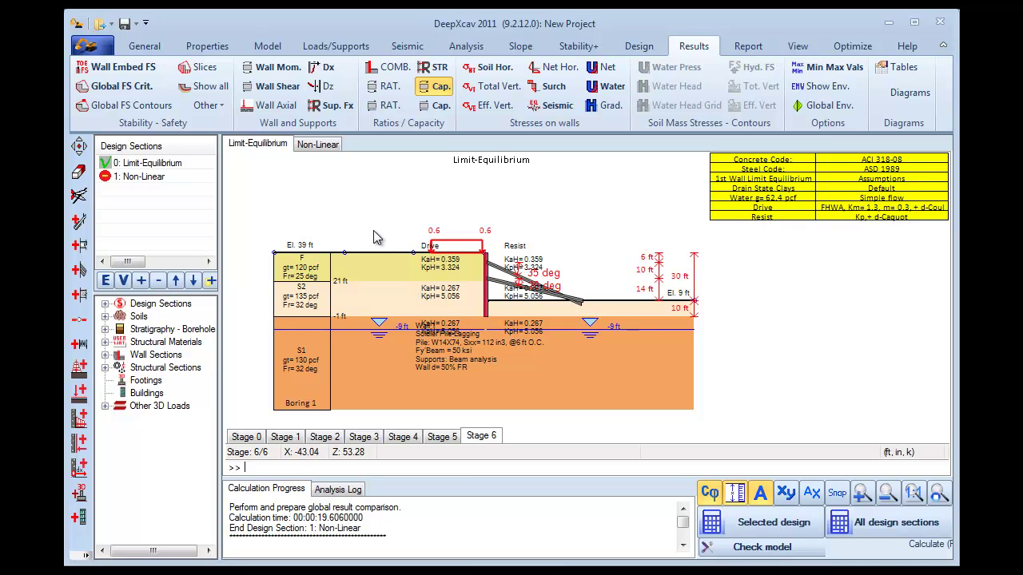
# - Display the wall moment diagram with minimum and maximum values for the Limit-Equilibrium section and review it from Stage 1 to Stage 6
pyautogui.click(283, 70)
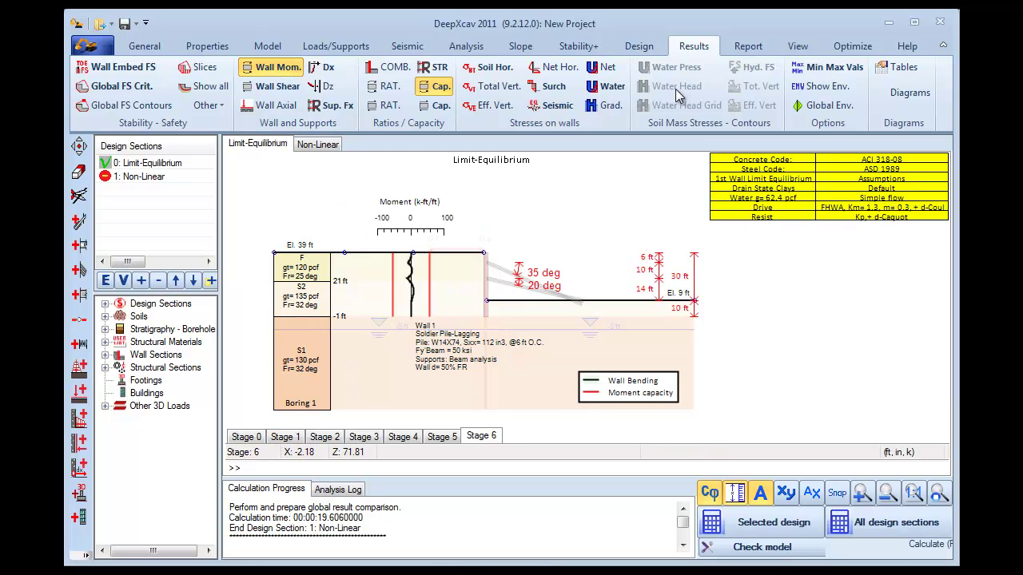
pyautogui.click(827, 70)
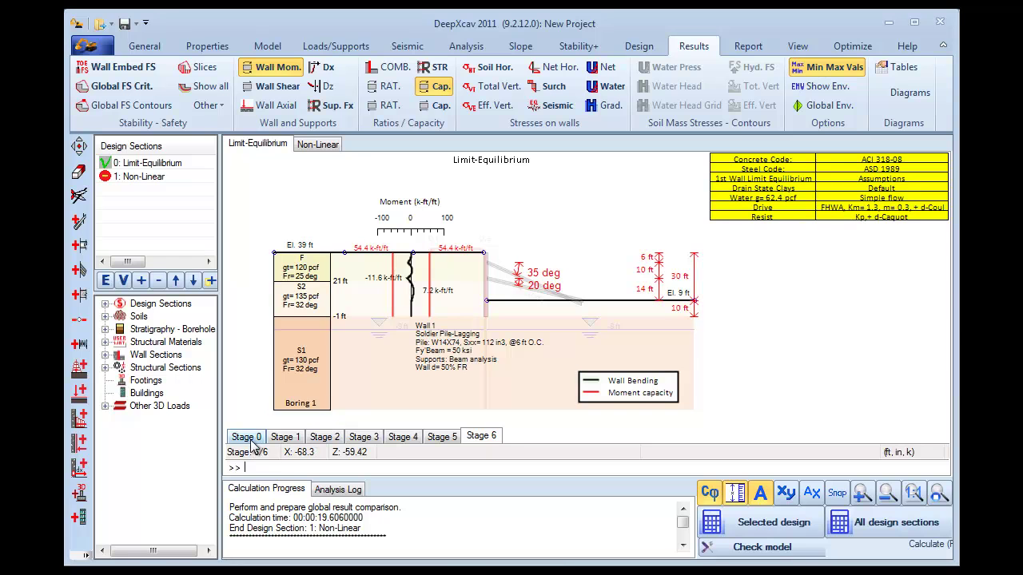
pyautogui.click(286, 438)
pyautogui.click(326, 439)
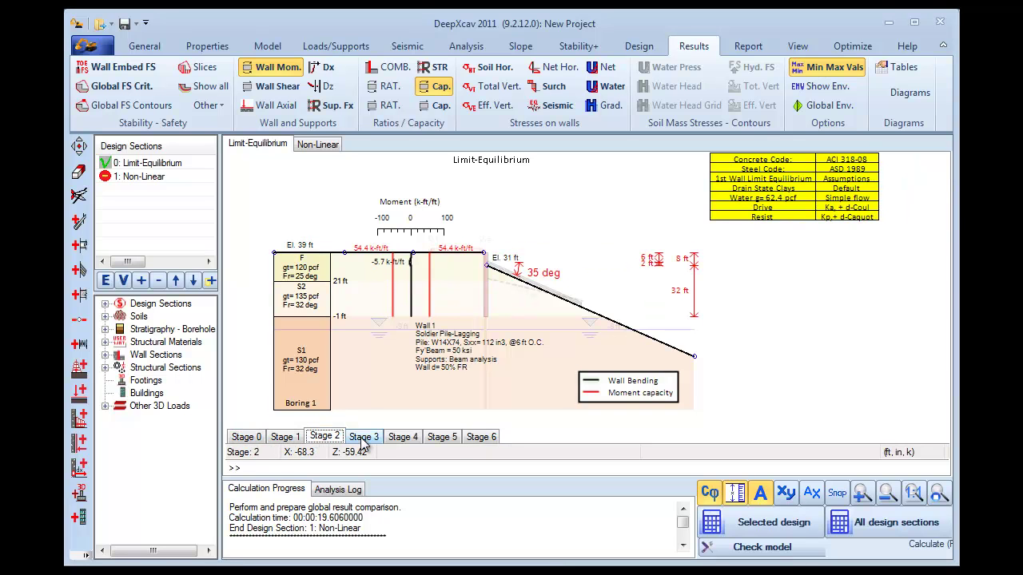
pyautogui.click(364, 439)
pyautogui.click(401, 439)
pyautogui.click(444, 439)
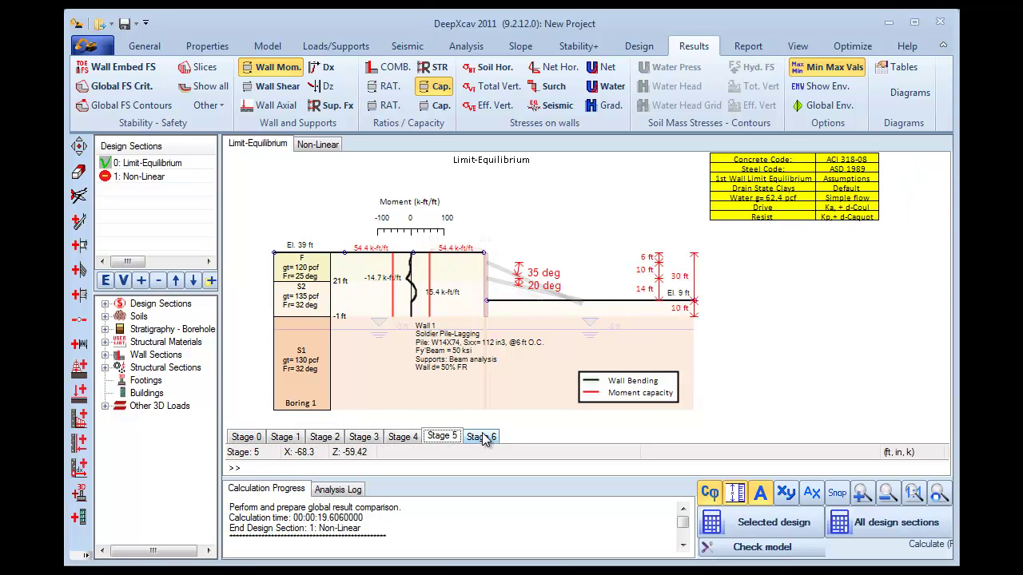
pyautogui.click(481, 438)
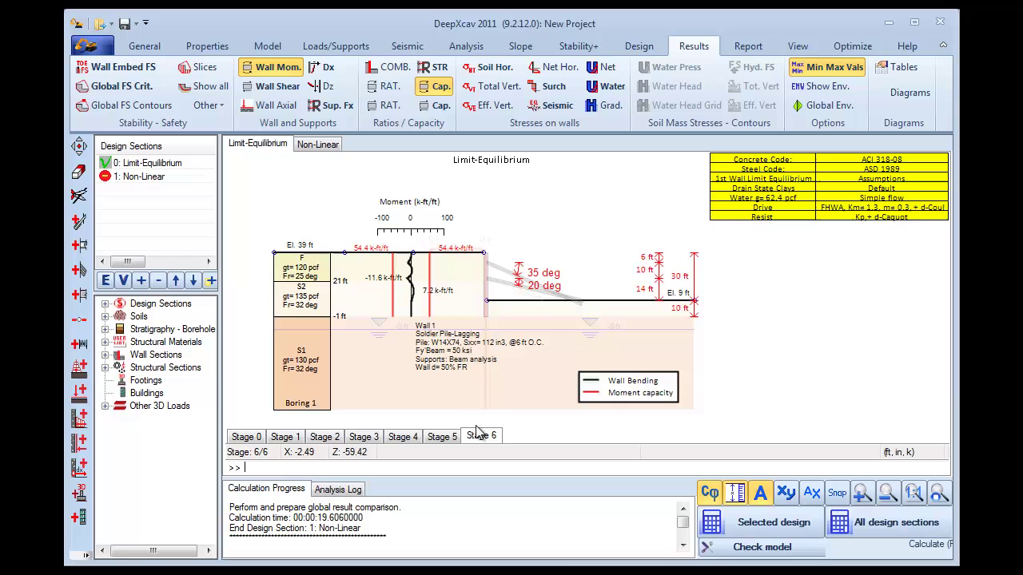
# - Review the Non-Linear section's wall moment diagrams from Stage 2 to Stage 6, ending back at Stage 3
pyautogui.click(316, 147)
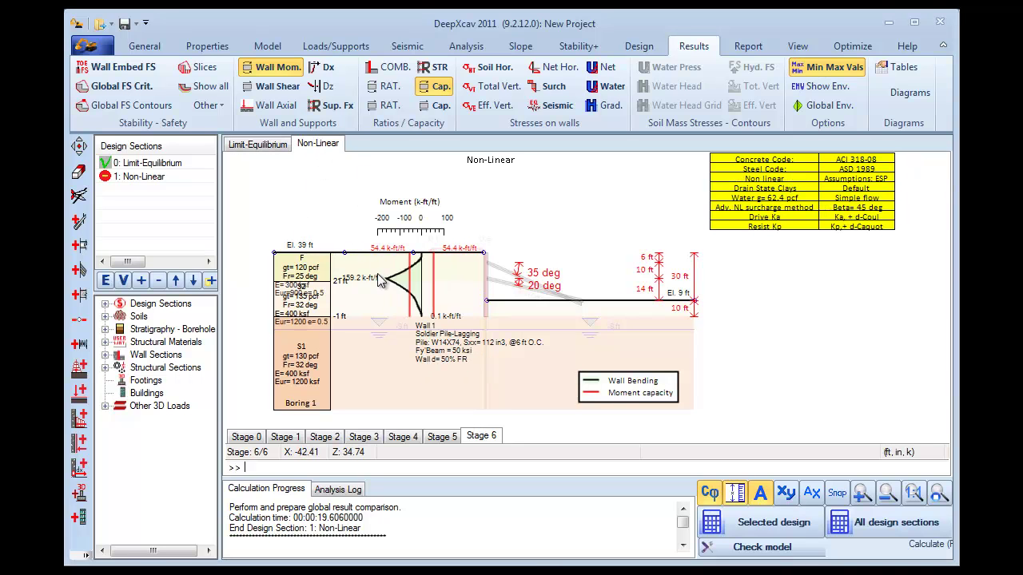
pyautogui.click(333, 439)
pyautogui.click(364, 439)
pyautogui.click(411, 438)
pyautogui.click(444, 438)
pyautogui.click(494, 438)
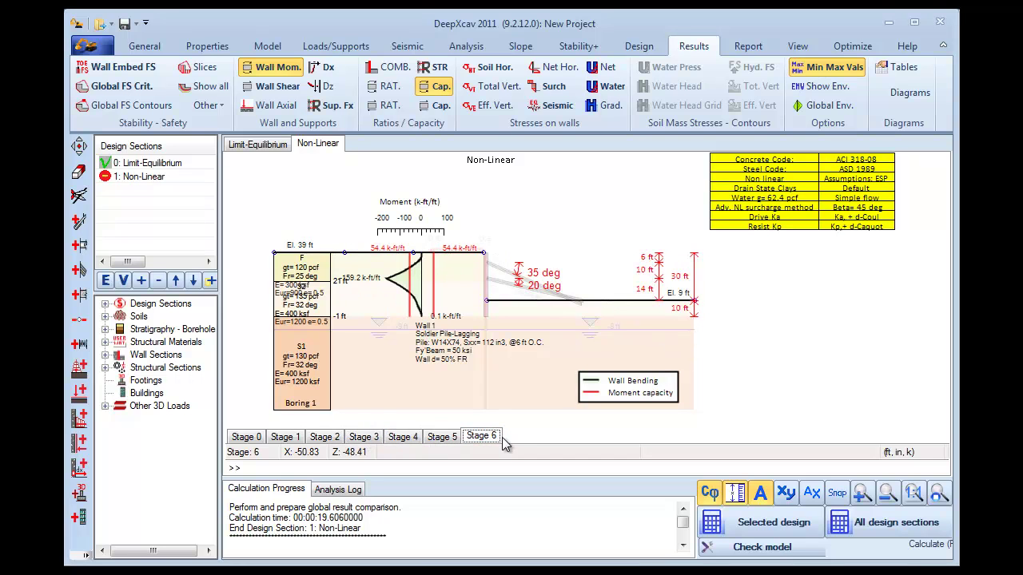
pyautogui.click(348, 439)
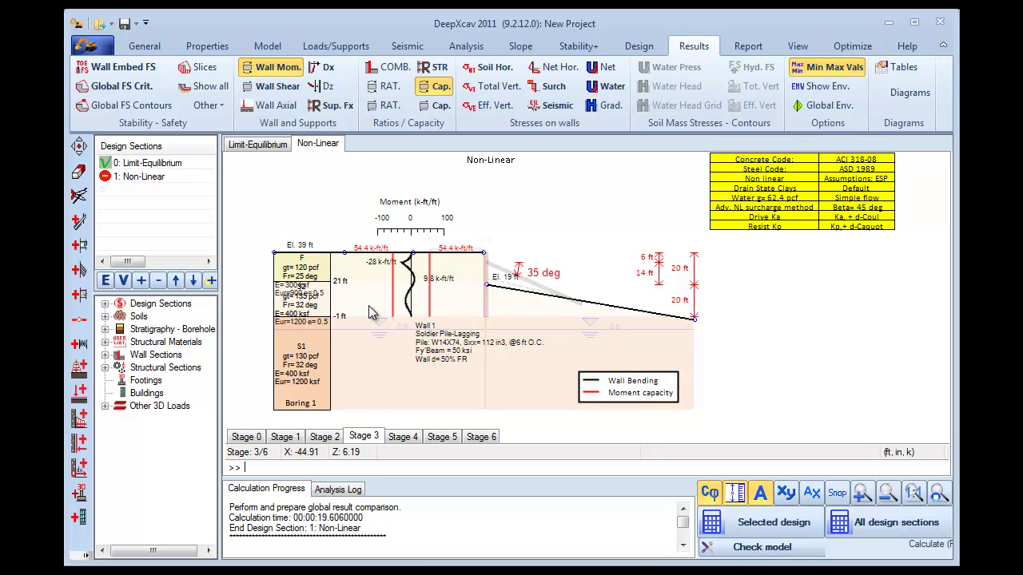
# - Display the Non-Linear section's wall shear diagram with shear capacity and review Stages 3 to 5
pyautogui.click(276, 68)
pyautogui.click(278, 87)
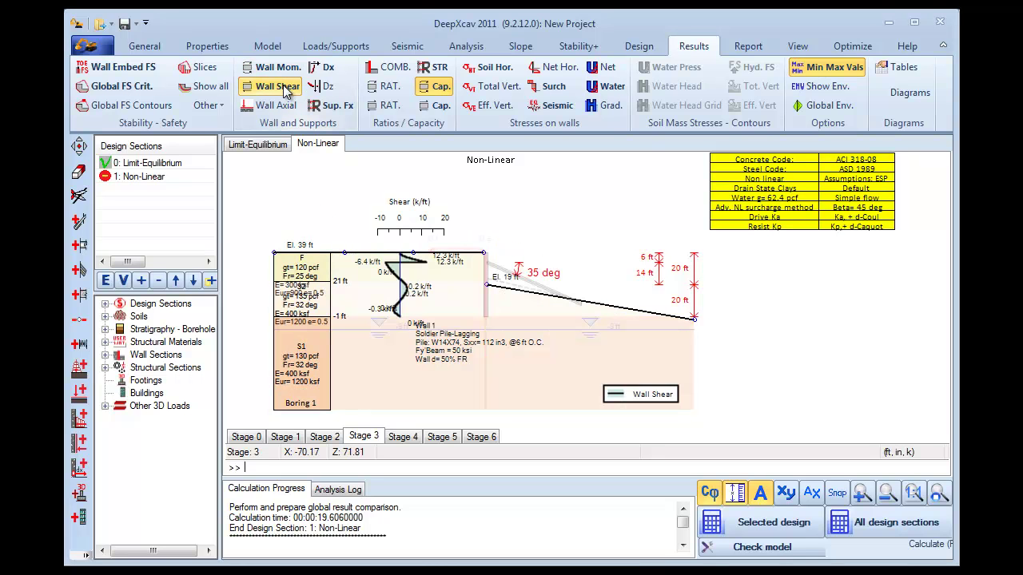
pyautogui.click(437, 104)
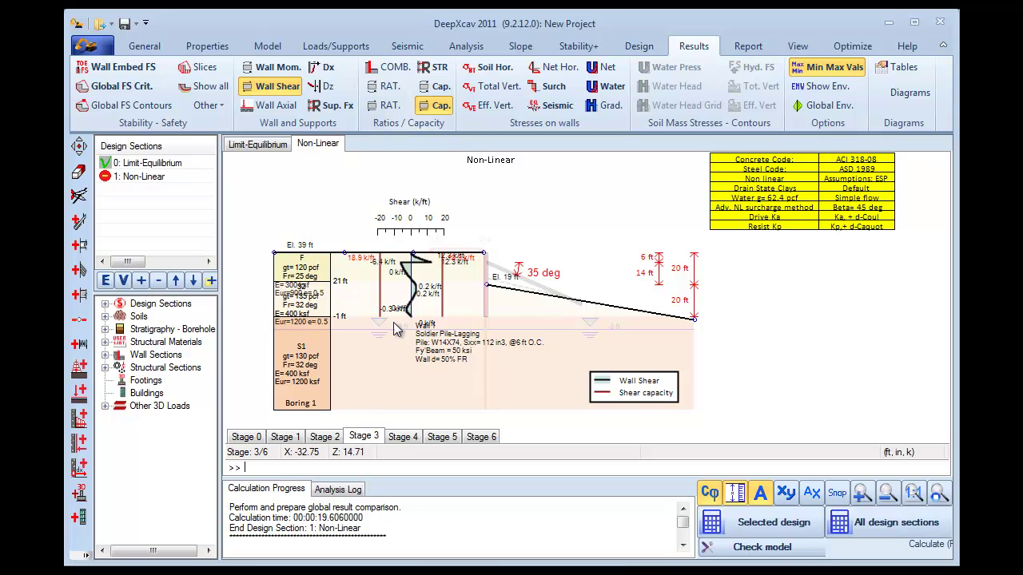
pyautogui.click(402, 437)
pyautogui.click(441, 437)
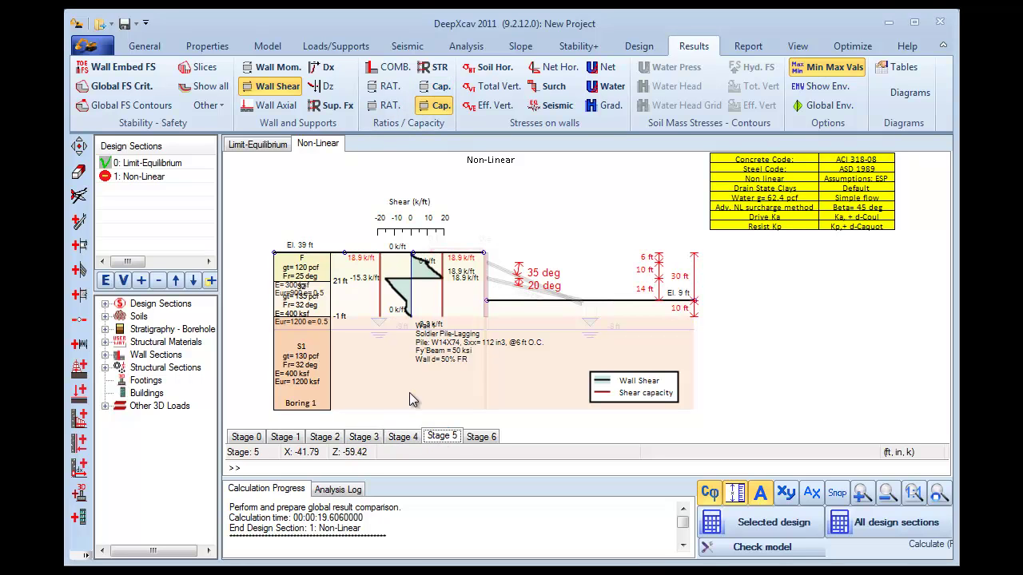
# - Examine the Limit-Equilibrium section's wall shear and horizontal wall displacements, including displacements at Stages 3 and 4, and hide the displacement diagram
pyautogui.click(267, 147)
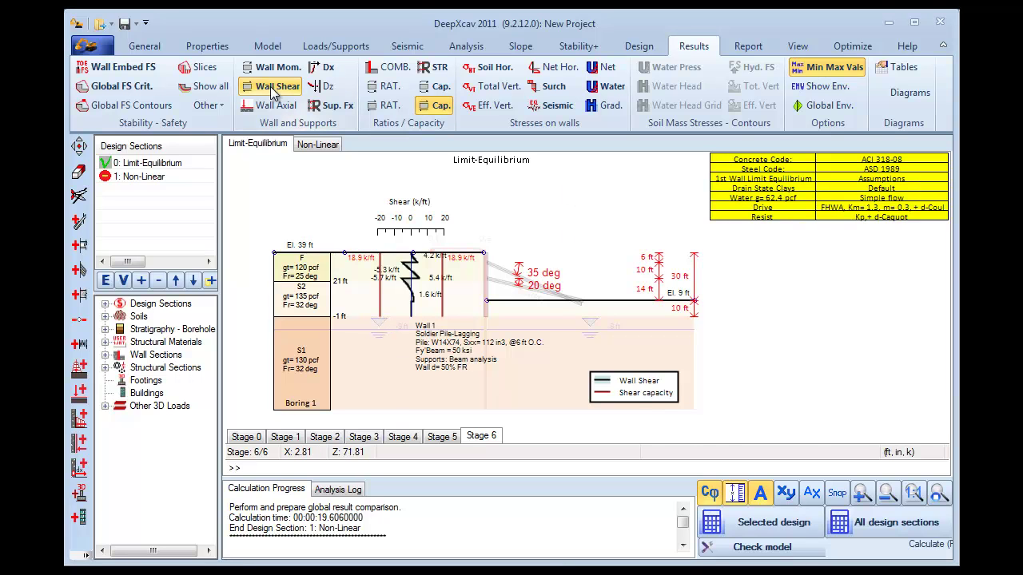
pyautogui.click(323, 67)
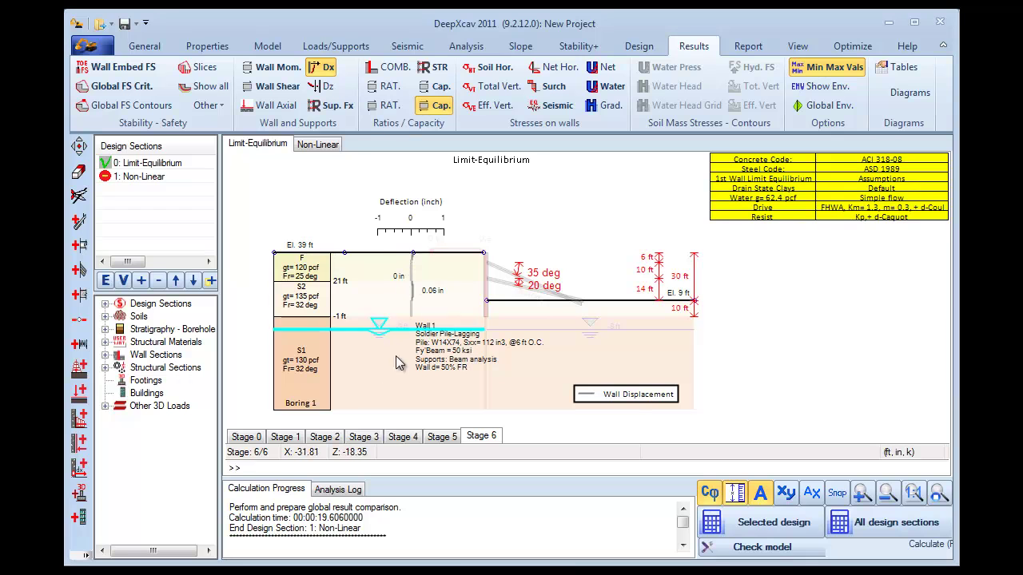
pyautogui.click(364, 437)
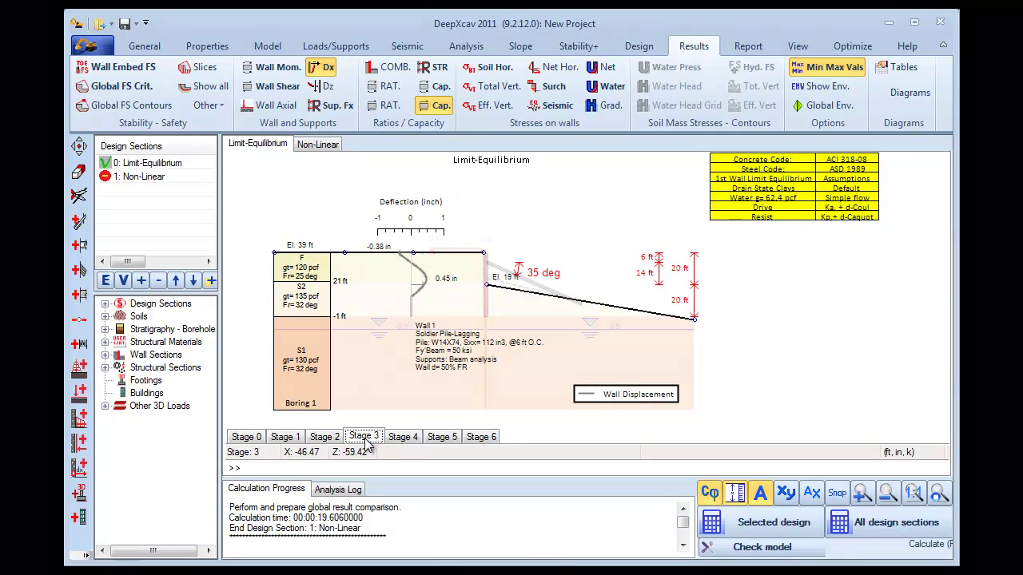
pyautogui.click(407, 442)
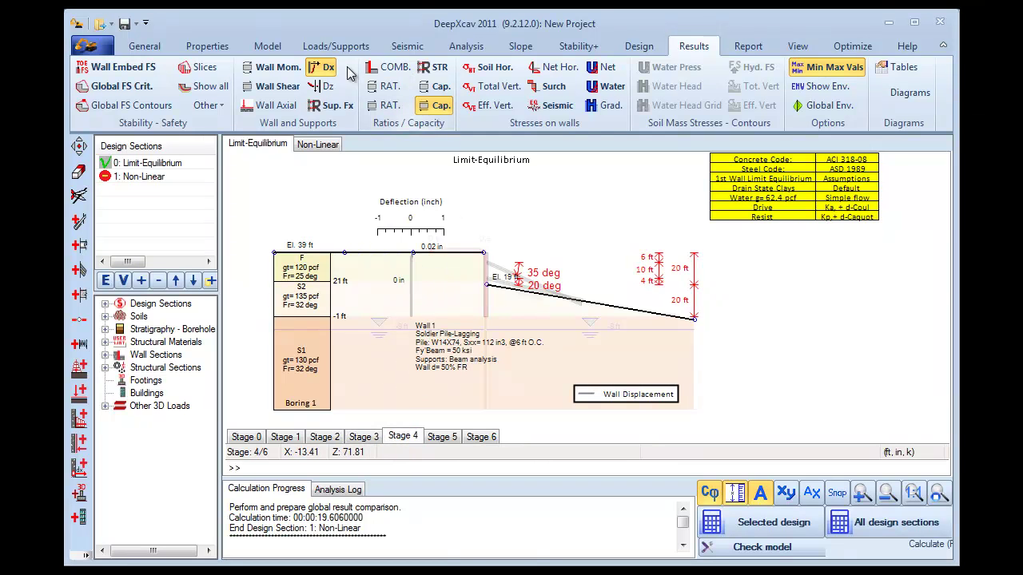
pyautogui.click(318, 67)
# - Compare effective horizontal soil pressures at Stages 5 and 6 of the Limit-Equilibrium section with Stages 5 and 2 of the Non-Linear section
pyautogui.click(489, 67)
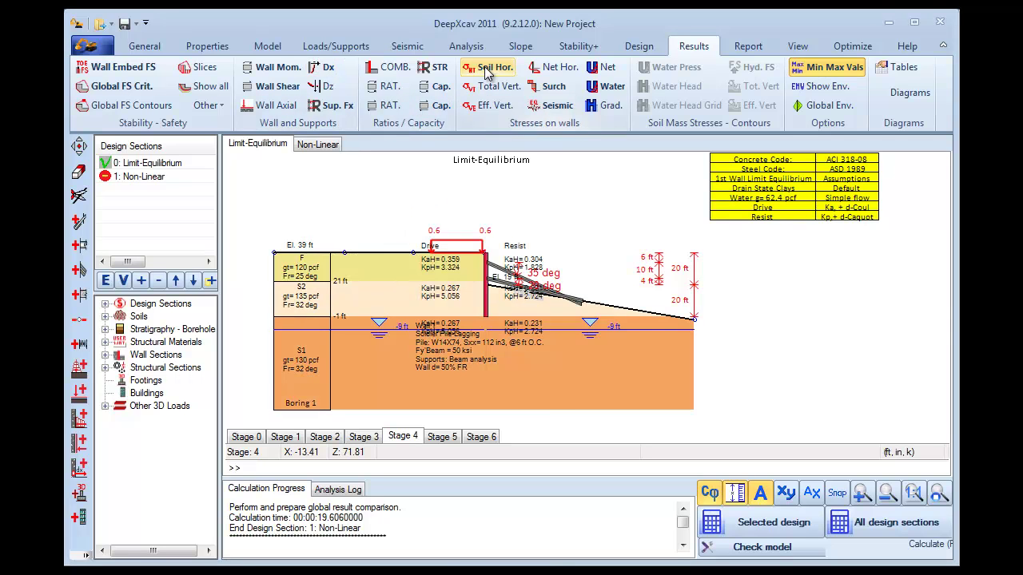
pyautogui.click(442, 439)
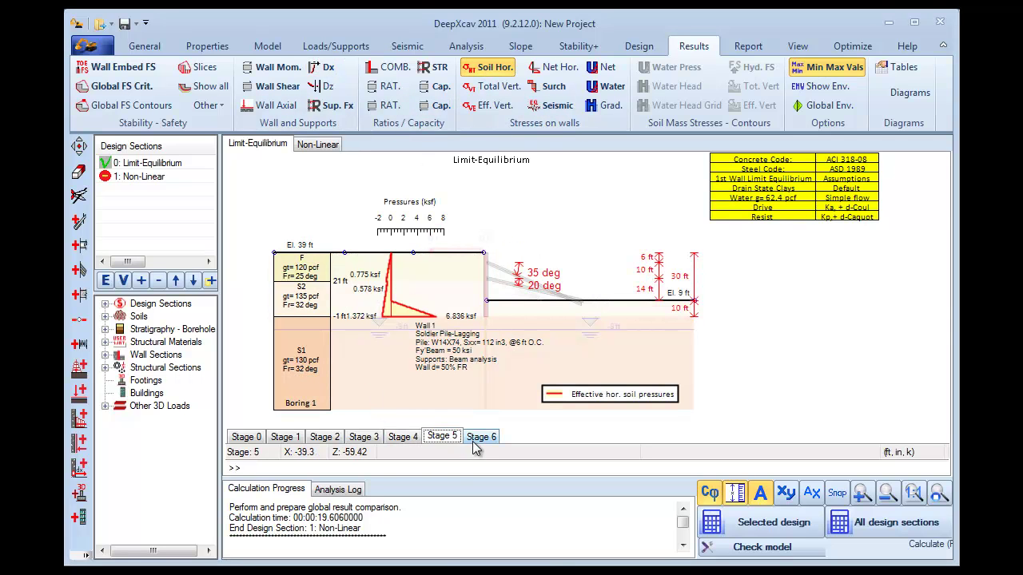
pyautogui.click(477, 440)
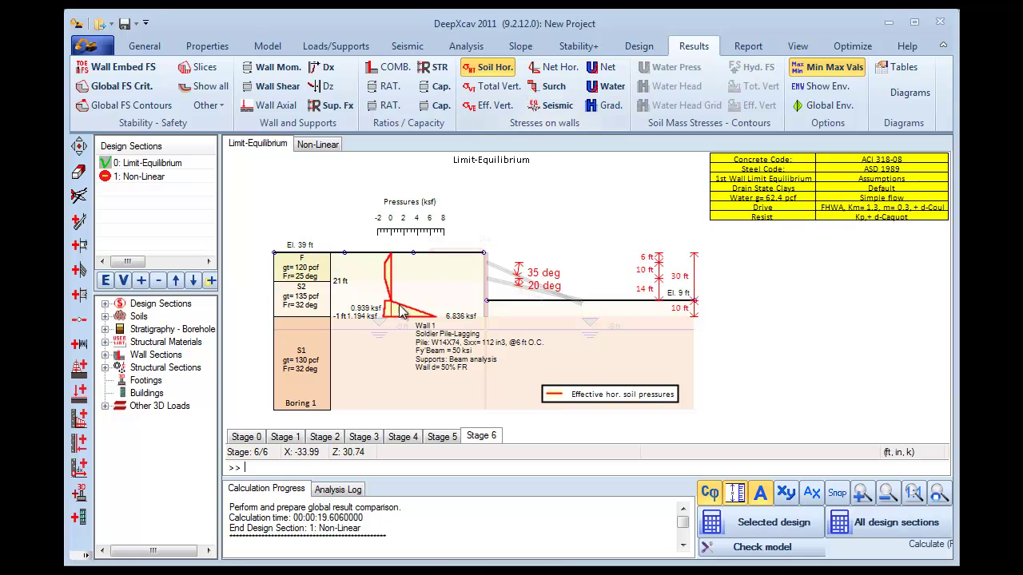
pyautogui.click(317, 145)
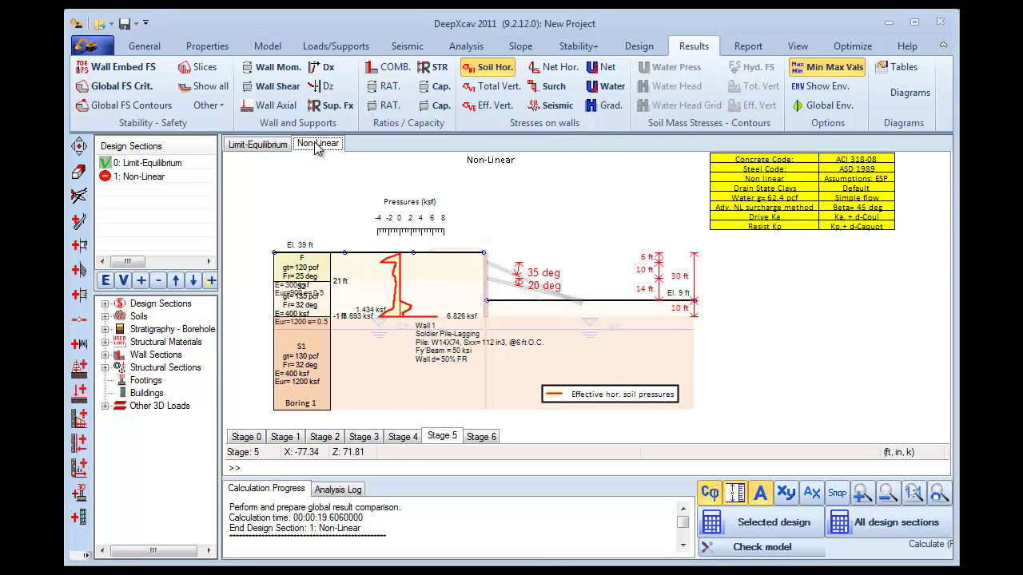
pyautogui.click(325, 437)
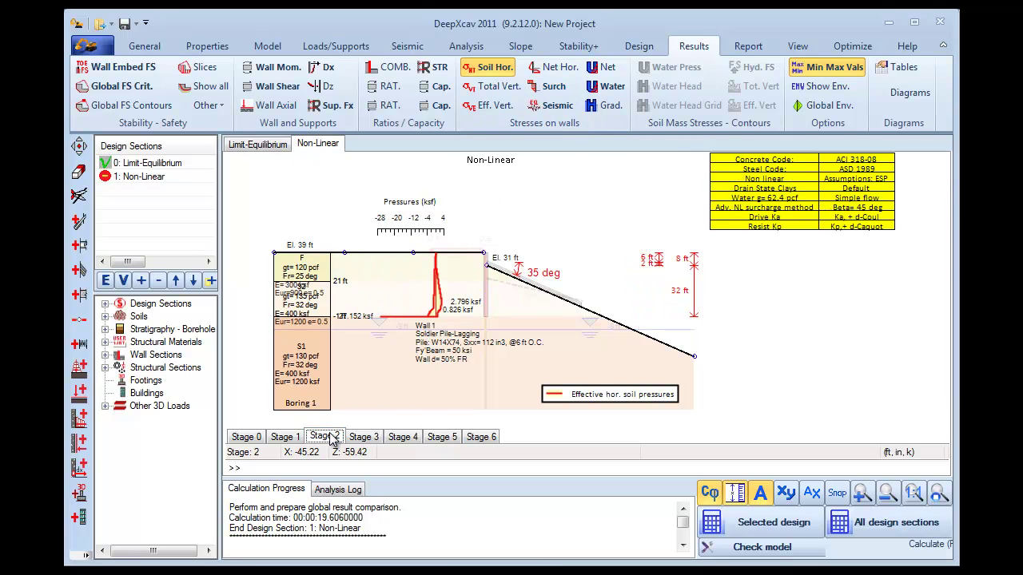
# - Display the total vertical soil pressures of the Non-Linear section and review them from Stage 2 to Stage 6
pyautogui.click(496, 86)
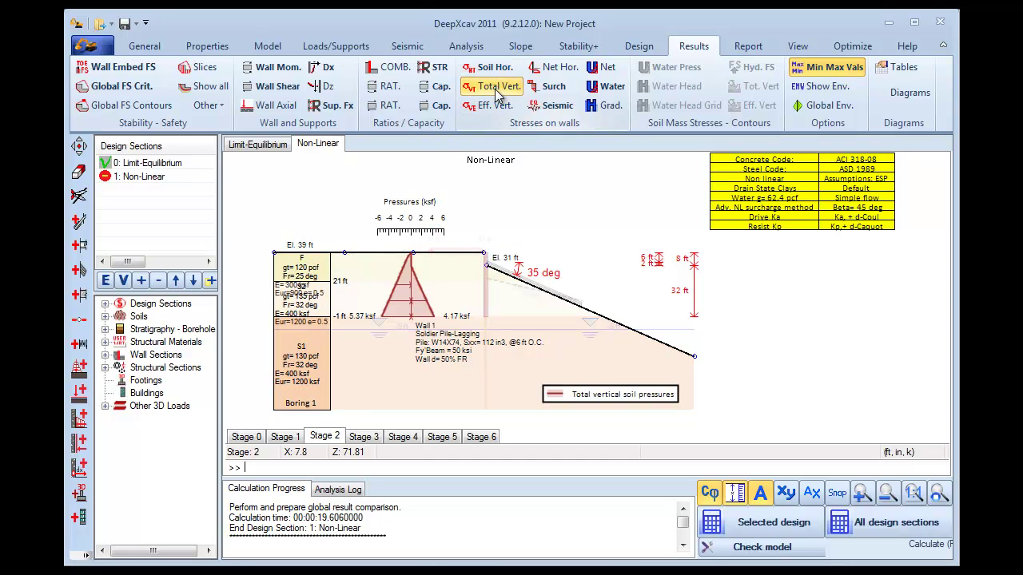
pyautogui.click(364, 440)
pyautogui.click(404, 441)
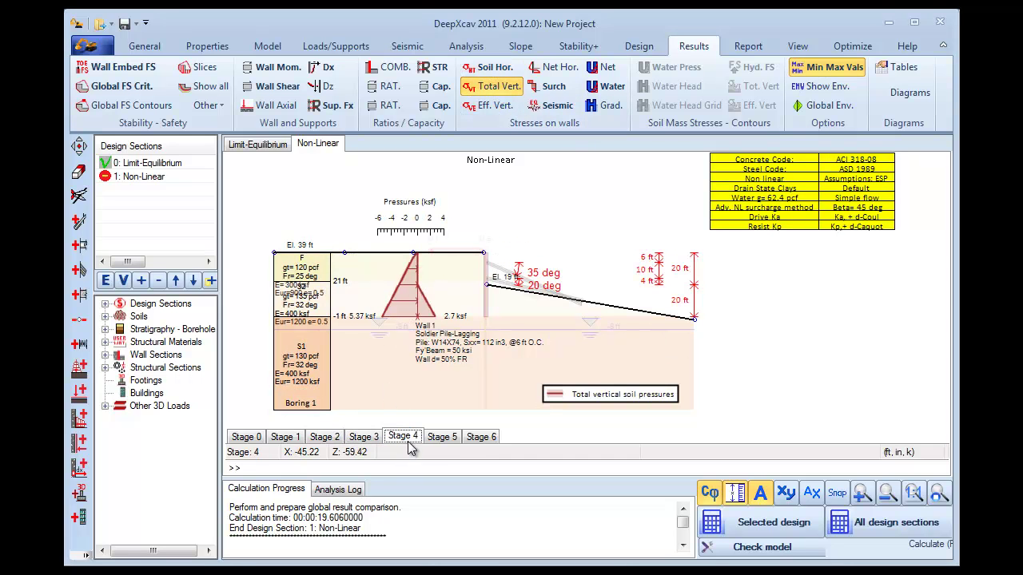
pyautogui.click(441, 437)
pyautogui.click(481, 437)
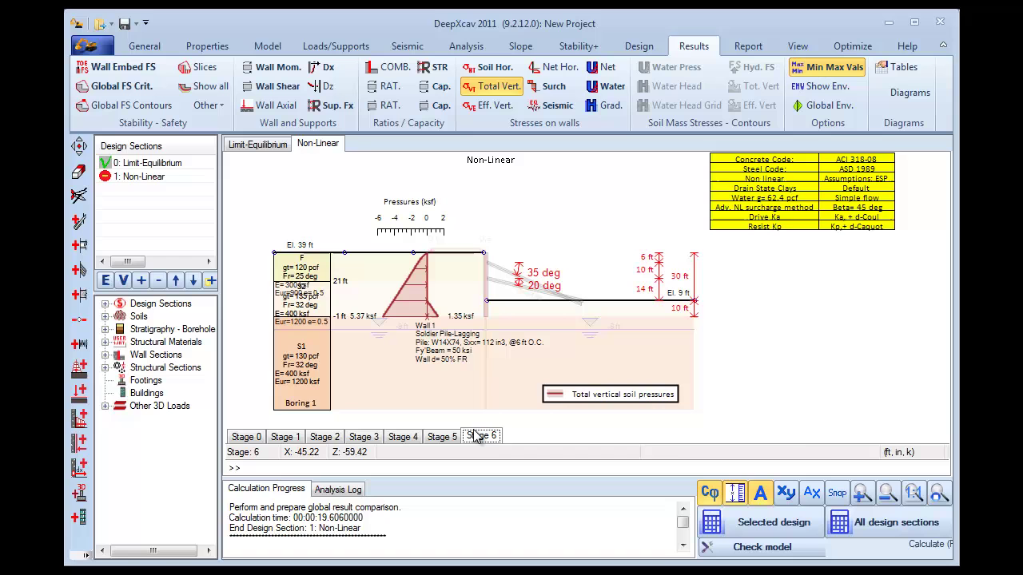
# - Display the effective vertical soil pressures and review them for the Limit-Equilibrium section at Stages 3 and 4
pyautogui.click(487, 106)
pyautogui.click(492, 87)
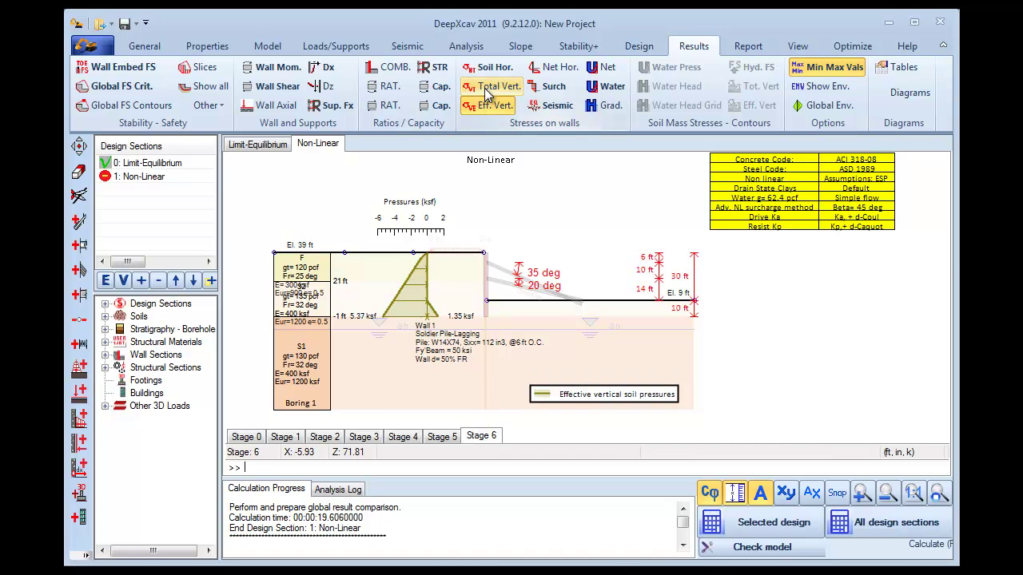
pyautogui.click(270, 144)
pyautogui.click(368, 437)
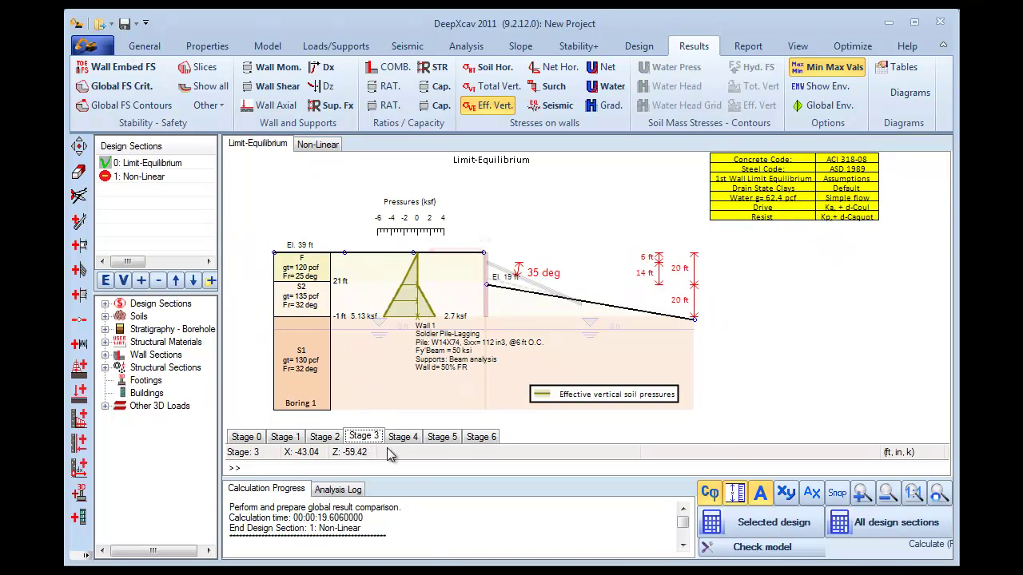
pyautogui.click(404, 438)
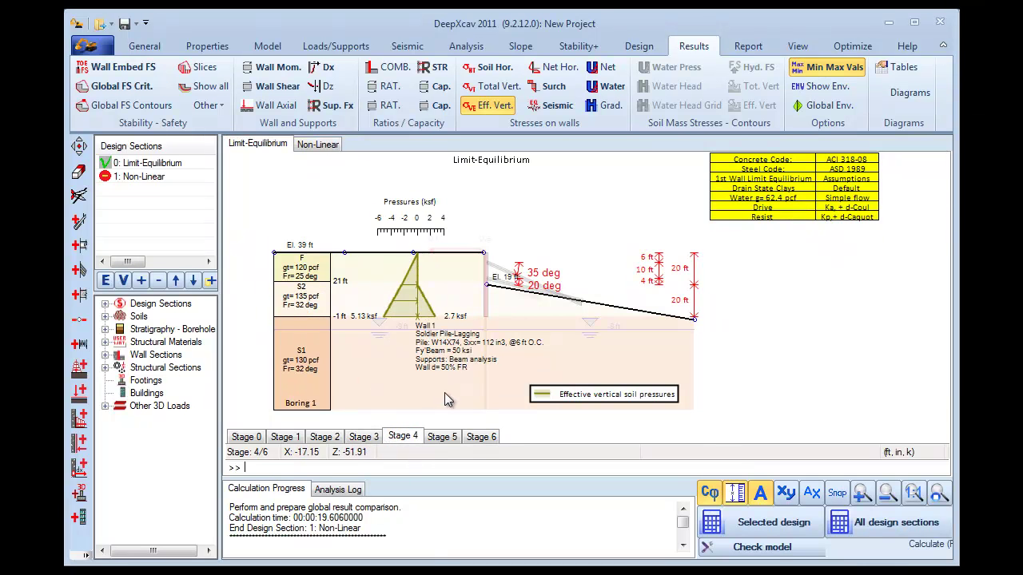